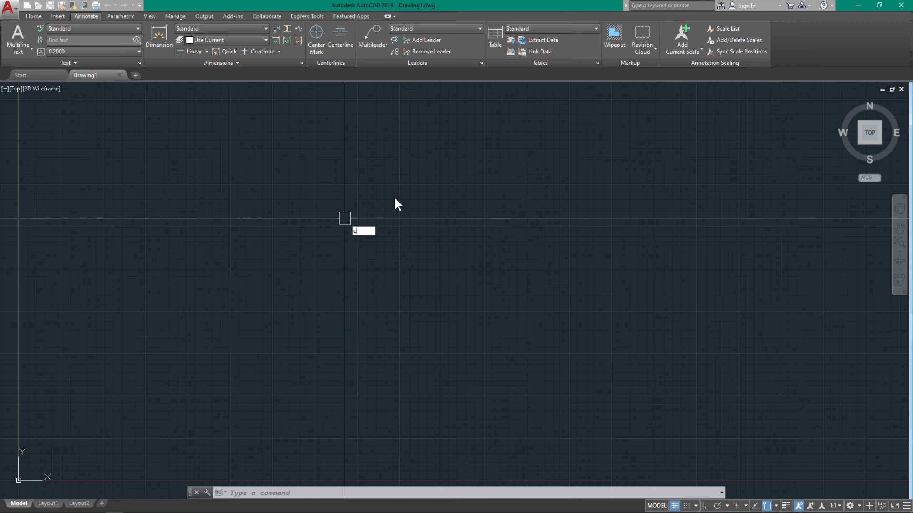
- Configure the drawing units to decimal length with 0.00 precision and an insertion scale in meters
{"action": "type", "text": "n"}
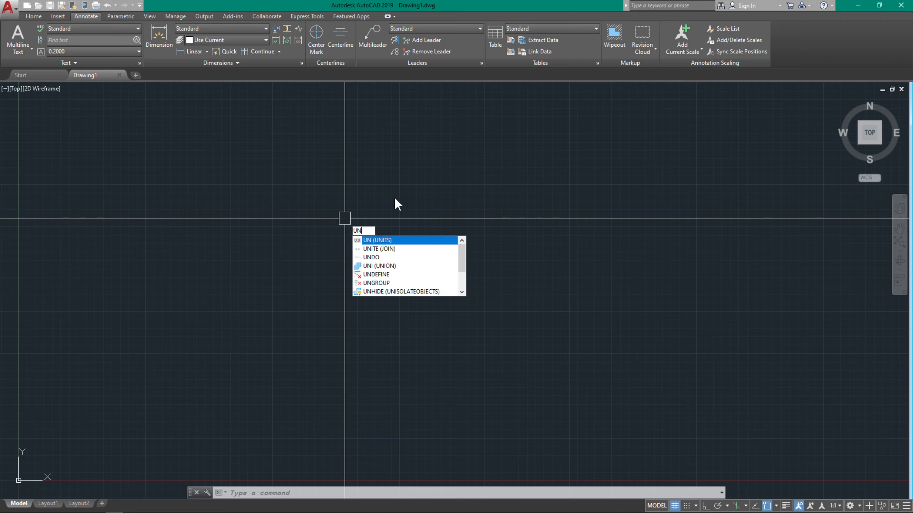
{"action": "key", "text": "Return"}
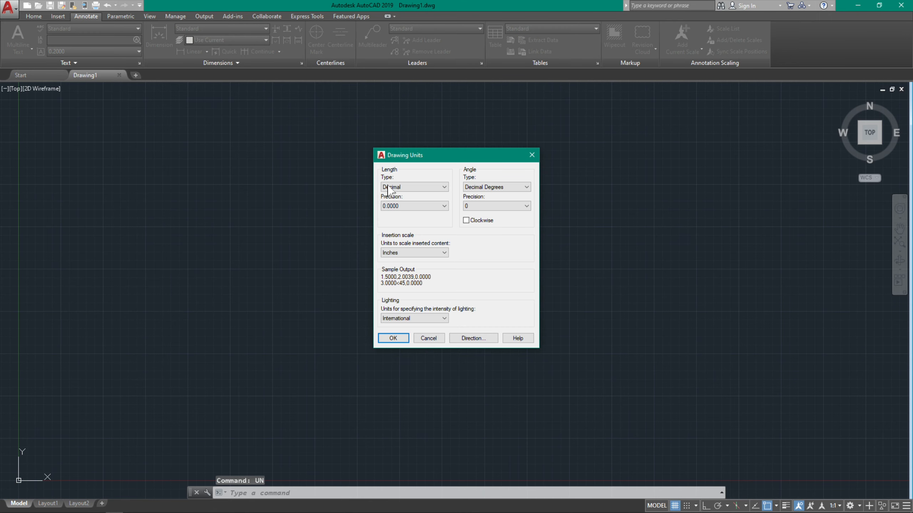
{"action": "left_click", "coordinate": [409, 187]}
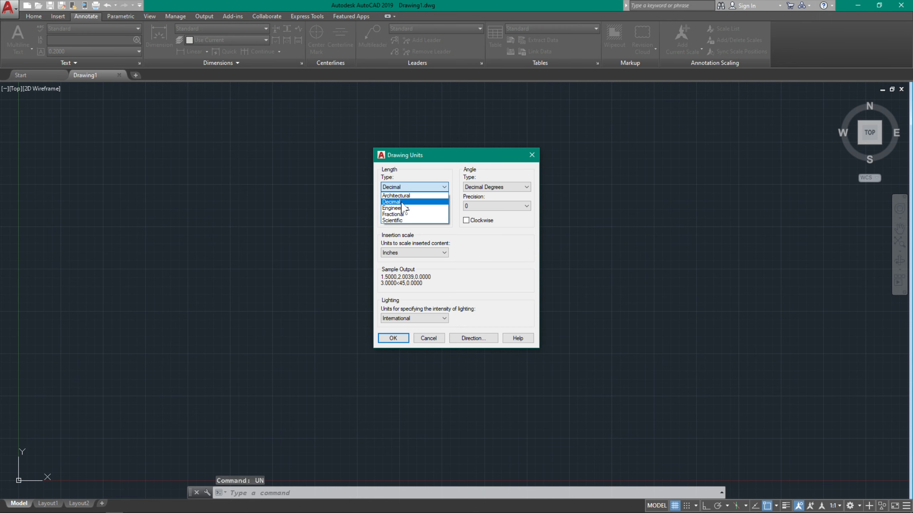
{"action": "left_click", "coordinate": [407, 202]}
{"action": "left_click", "coordinate": [406, 206]}
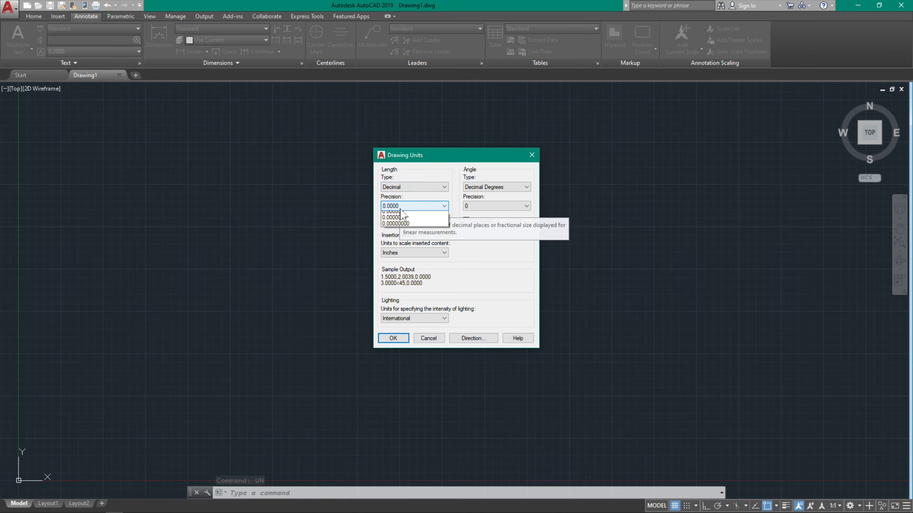
{"action": "left_click", "coordinate": [402, 227]}
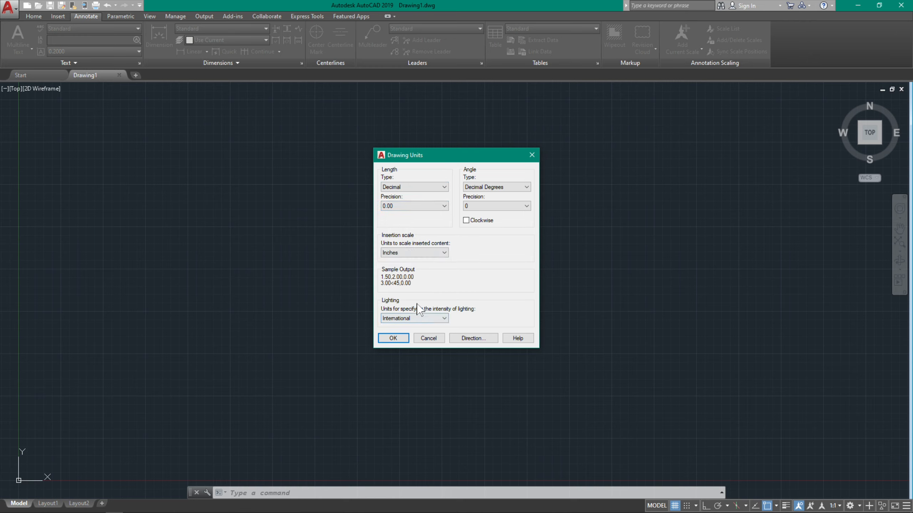
{"action": "left_click", "coordinate": [423, 253]}
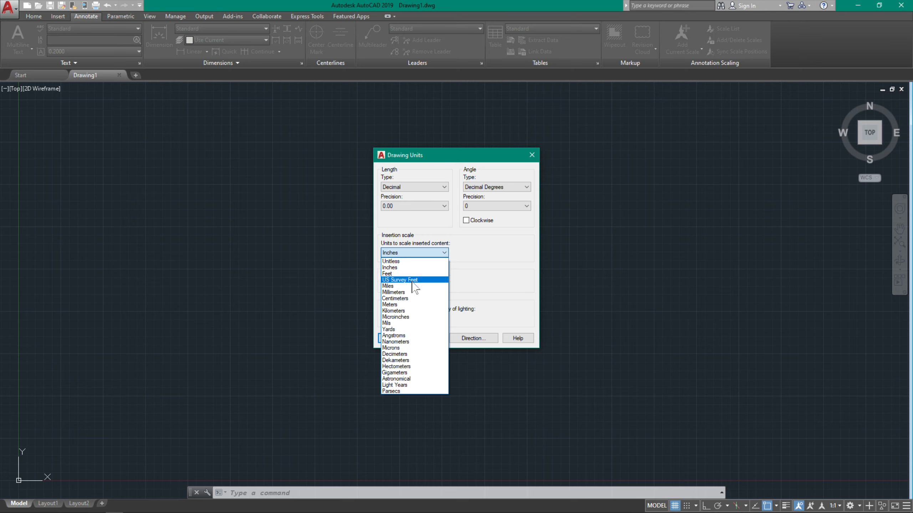
{"action": "left_click", "coordinate": [409, 305]}
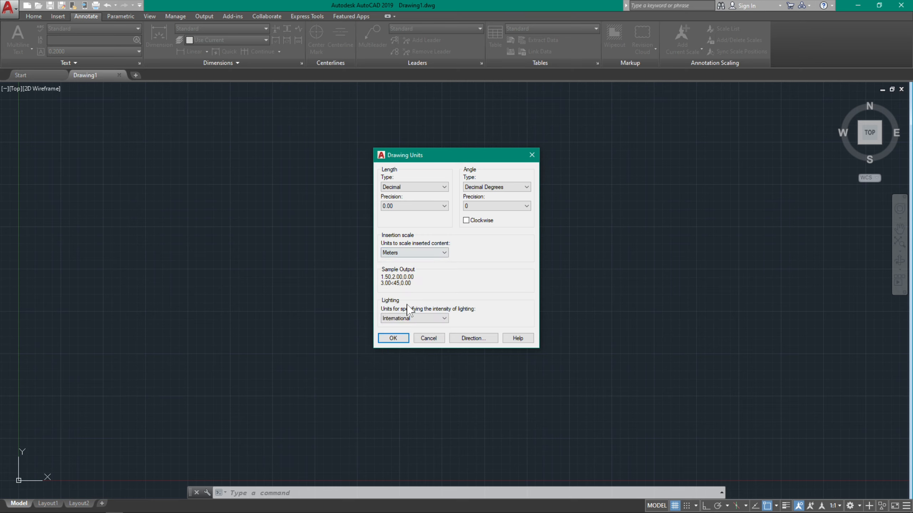
{"action": "left_click", "coordinate": [394, 337]}
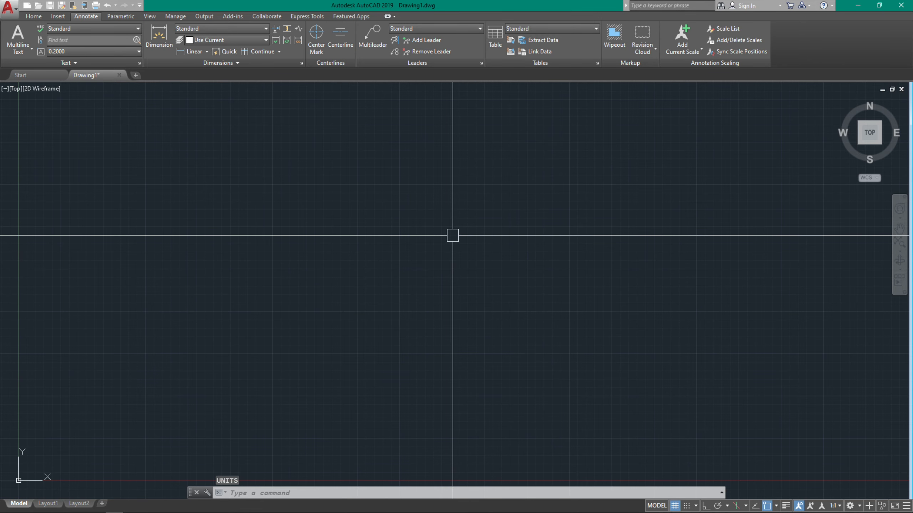
- Examine the 2D and 3D object snap modes in the drafting settings
{"action": "left_click", "coordinate": [776, 506]}
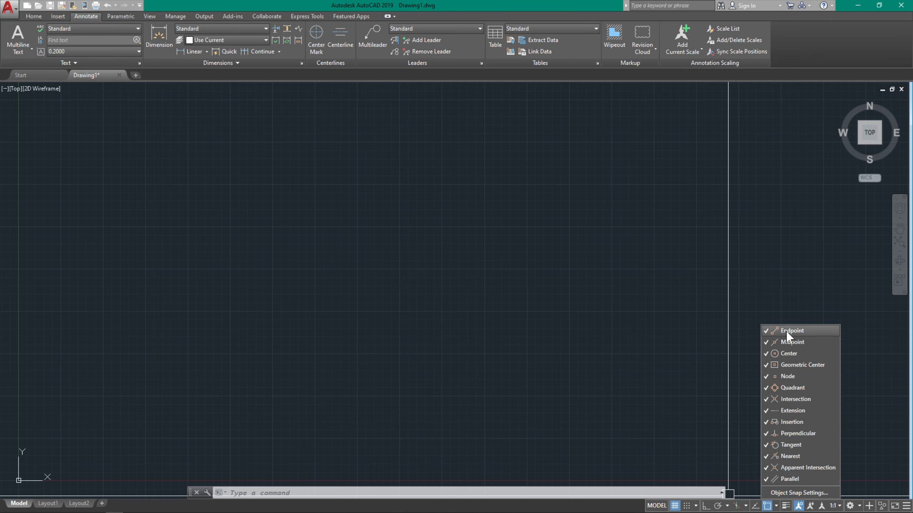
{"action": "left_click", "coordinate": [785, 492]}
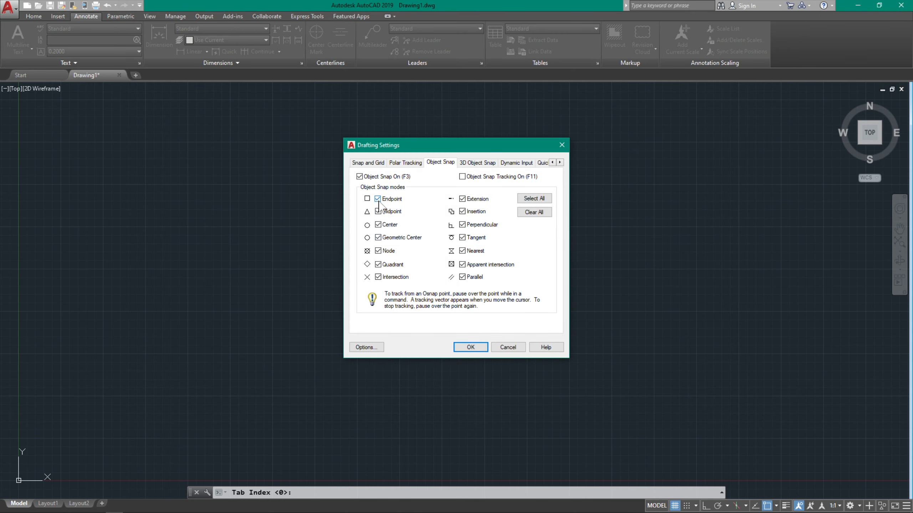
{"action": "left_click", "coordinate": [470, 163]}
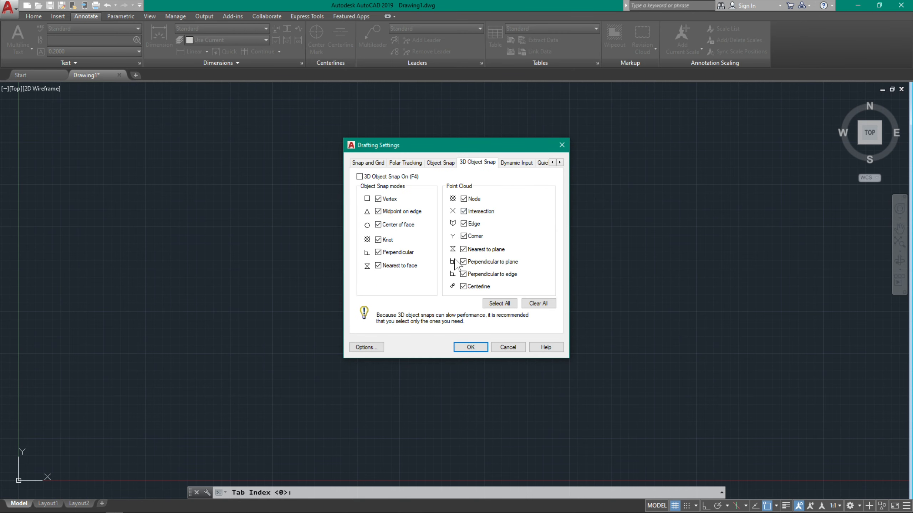
{"action": "left_click", "coordinate": [471, 347]}
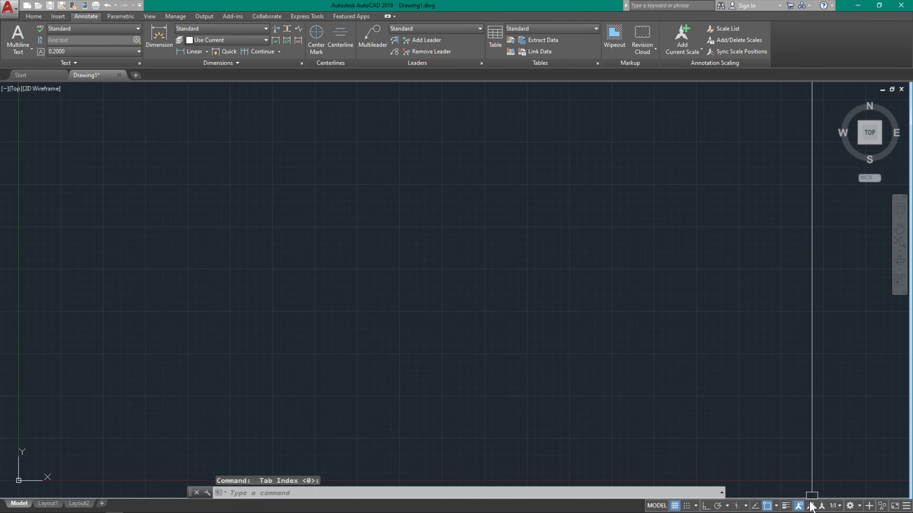
- Review the available annotation scales and workspace options
{"action": "left_click", "coordinate": [833, 506]}
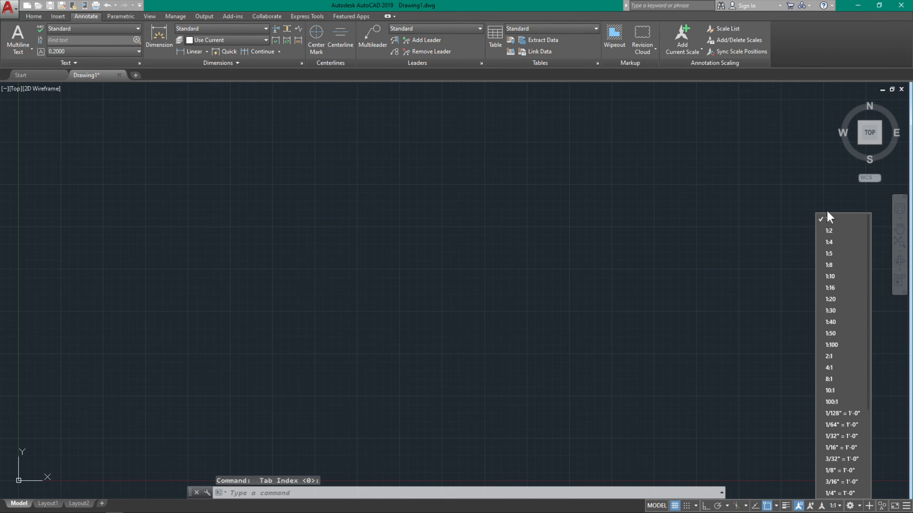
{"action": "left_click", "coordinate": [858, 506]}
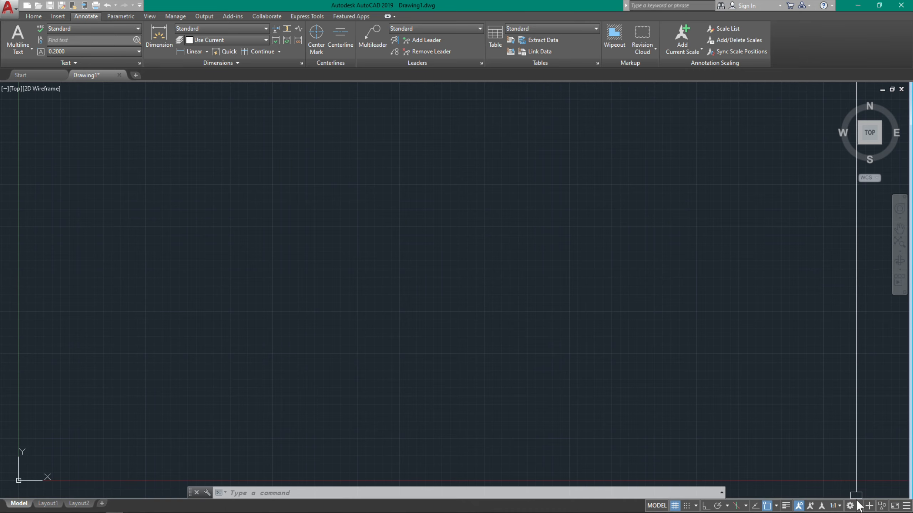
{"action": "left_click", "coordinate": [858, 506]}
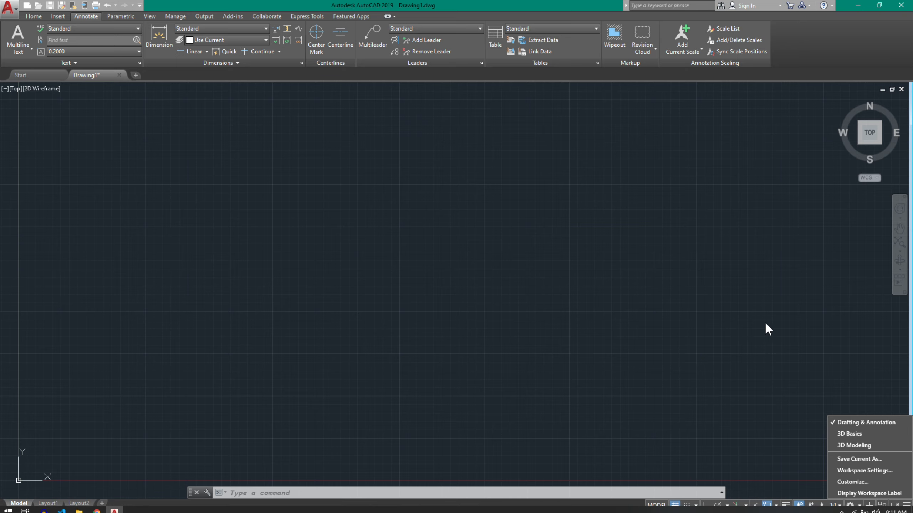
{"action": "left_click", "coordinate": [789, 289]}
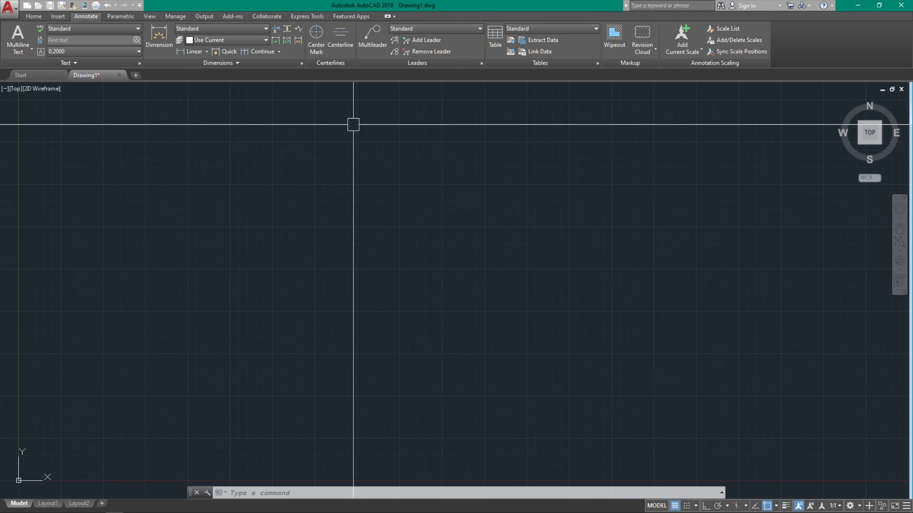
- Create a new layer named "Sample_Line 01"
{"action": "left_click", "coordinate": [33, 16]}
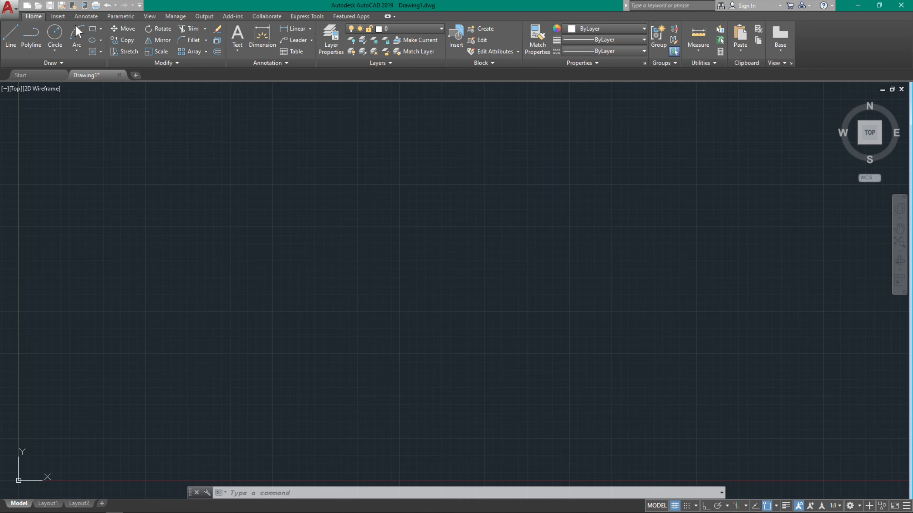
{"action": "left_click", "coordinate": [331, 34]}
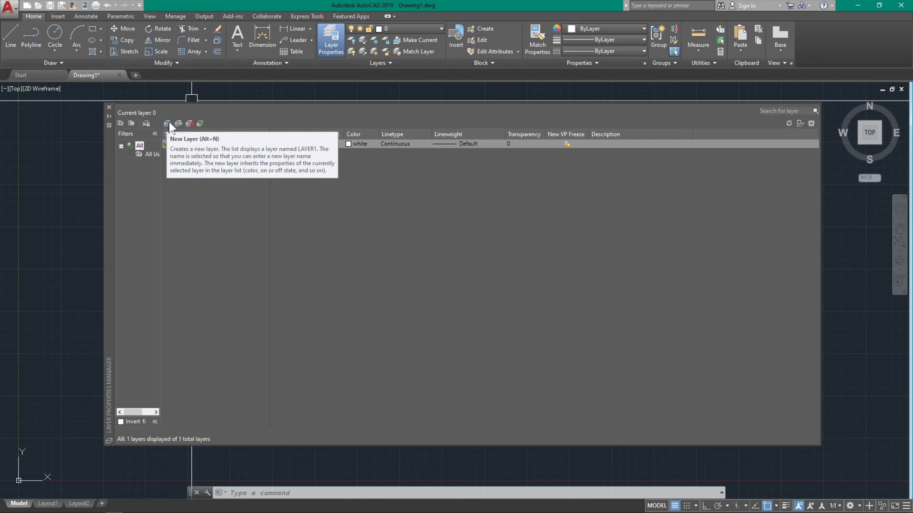
{"action": "left_click", "coordinate": [168, 123]}
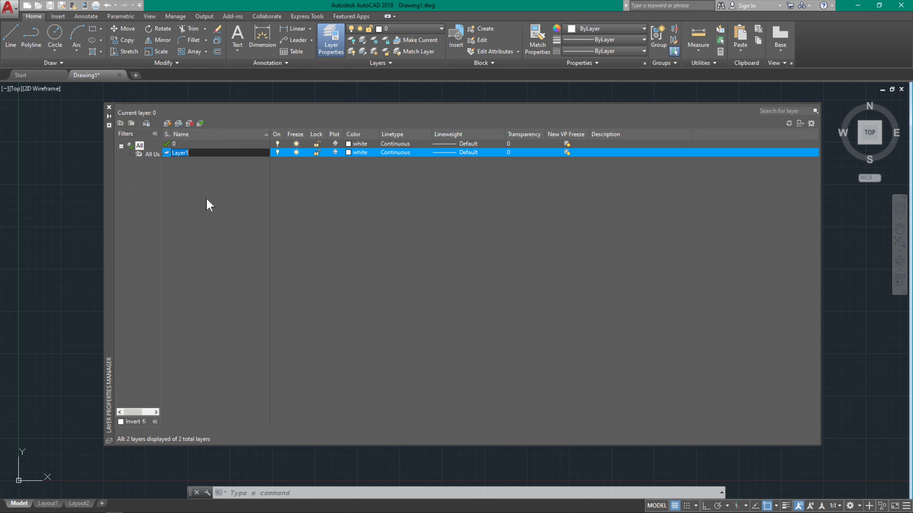
{"action": "type", "text": "Sample_Line 0"}
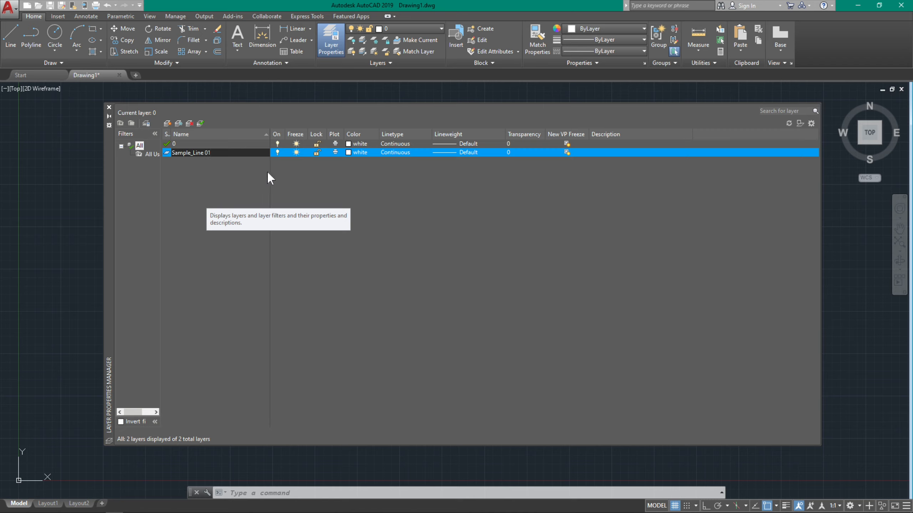
{"action": "key", "text": "Return"}
{"action": "key", "text": "Return"}
{"action": "key", "text": "Return"}
{"action": "key", "text": "Return"}
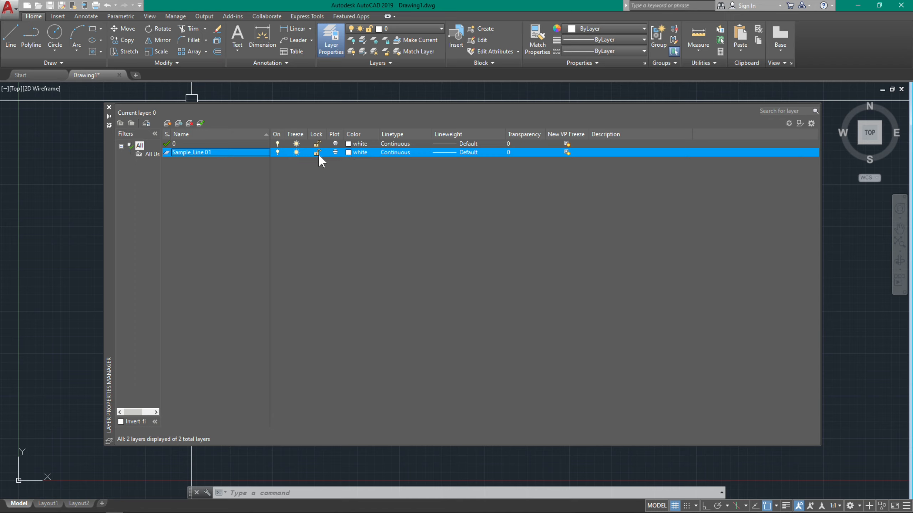
- Set the color of the Sample_Line 01 layer to cyan
{"action": "left_click", "coordinate": [348, 153]}
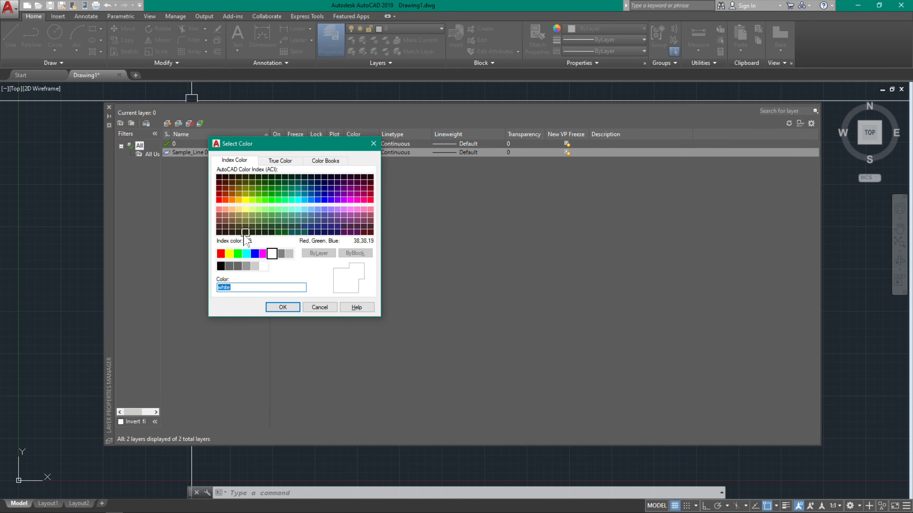
{"action": "left_click", "coordinate": [246, 254]}
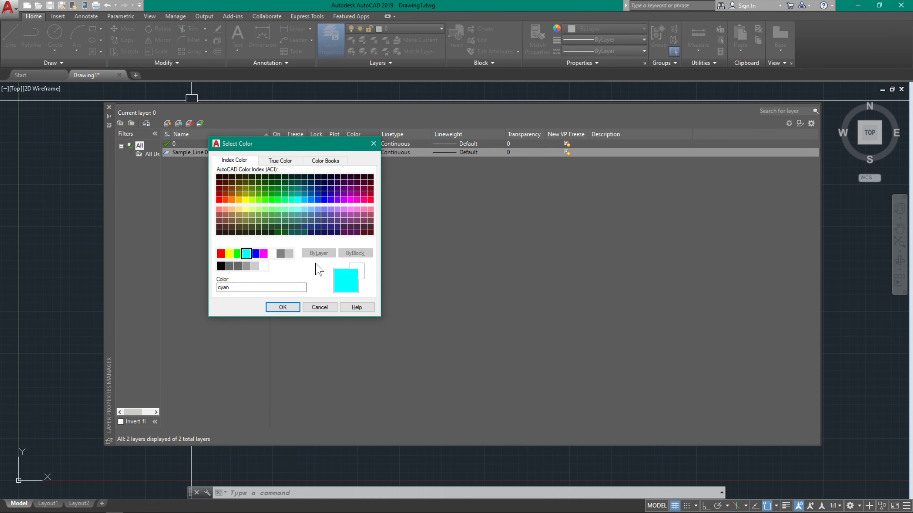
{"action": "left_click", "coordinate": [283, 308]}
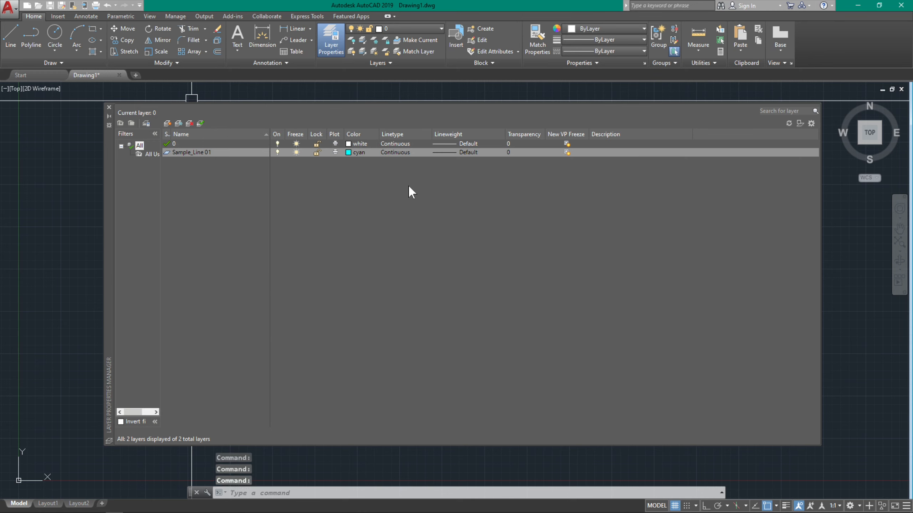
- Load the ISO dash linetype ACAD_ISO02W100 from acad.lin for the Sample_Line 01 layer and select it among the loaded linetypes
{"action": "left_click", "coordinate": [396, 154]}
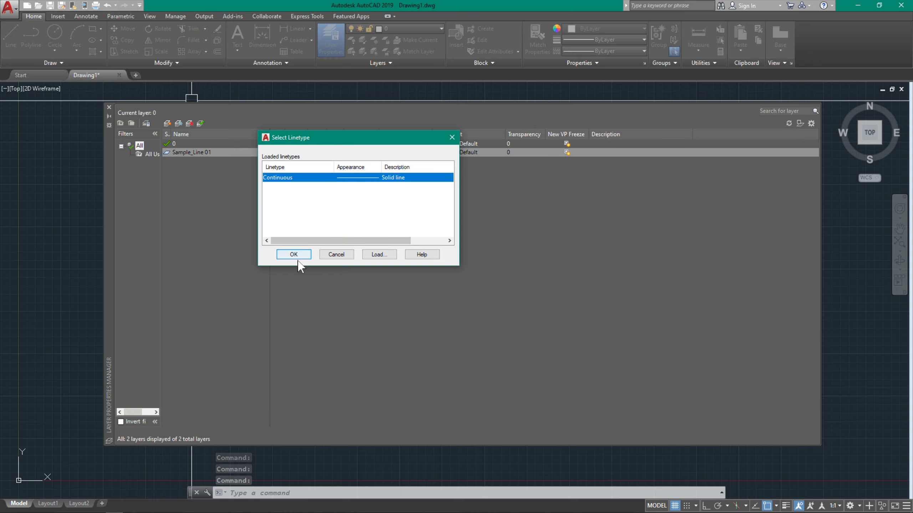
{"action": "left_click", "coordinate": [377, 255]}
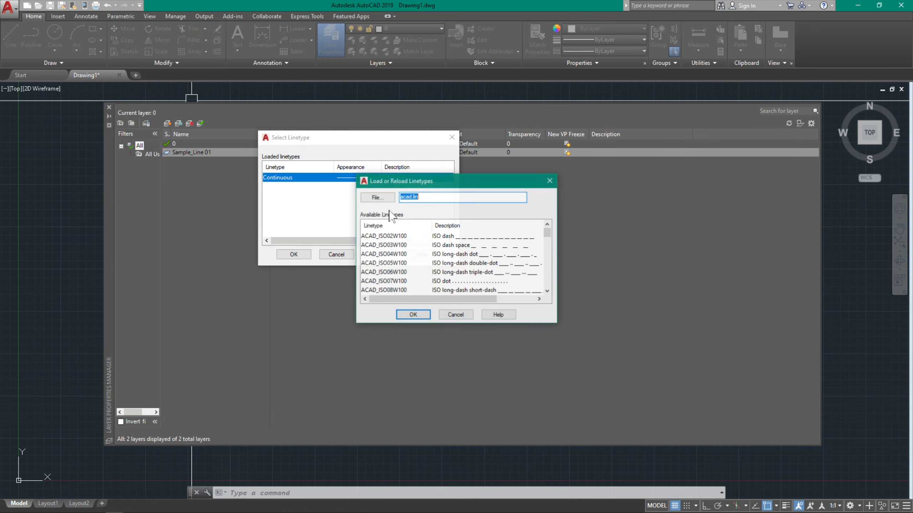
{"action": "left_click", "coordinate": [463, 238]}
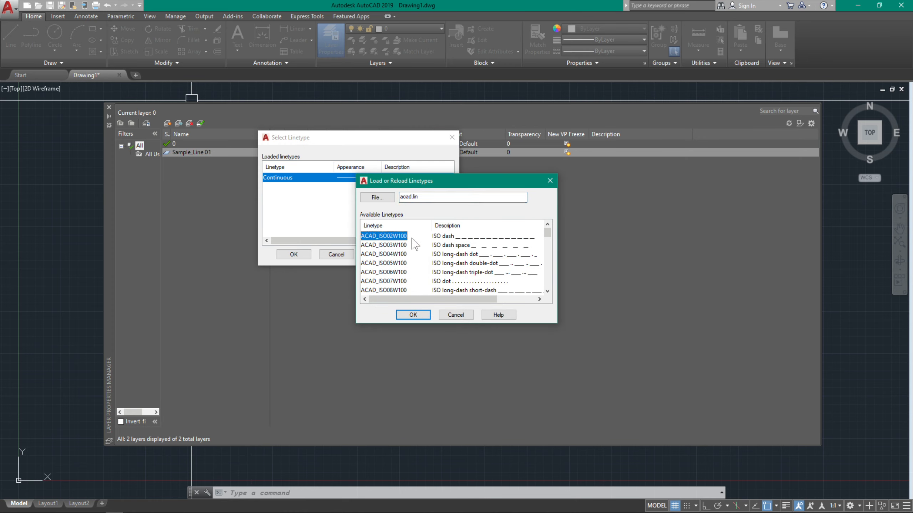
{"action": "left_click", "coordinate": [372, 243]}
{"action": "left_click", "coordinate": [377, 254]}
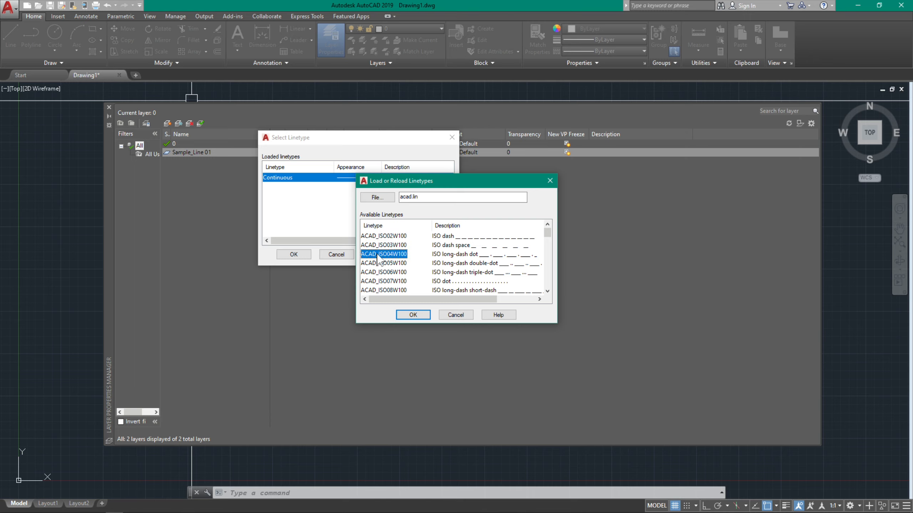
{"action": "left_click", "coordinate": [380, 263]}
{"action": "left_click", "coordinate": [386, 237]}
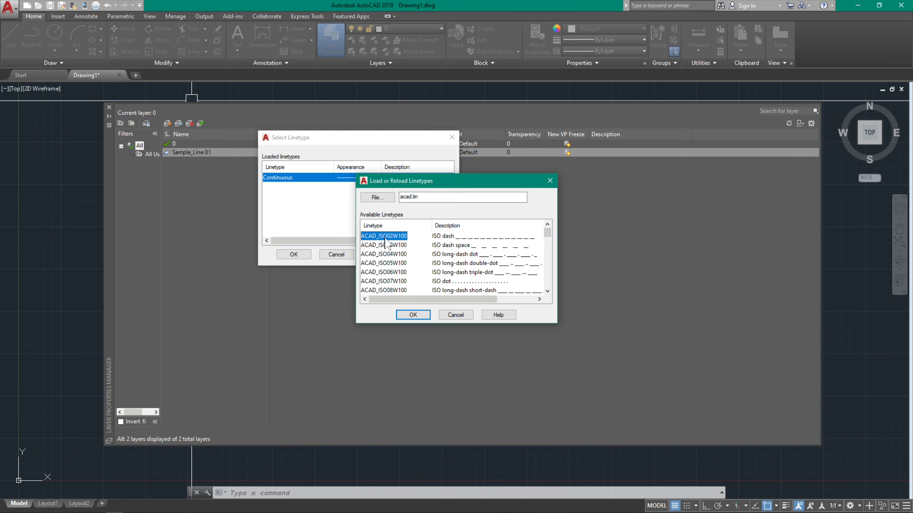
{"action": "left_click", "coordinate": [413, 315]}
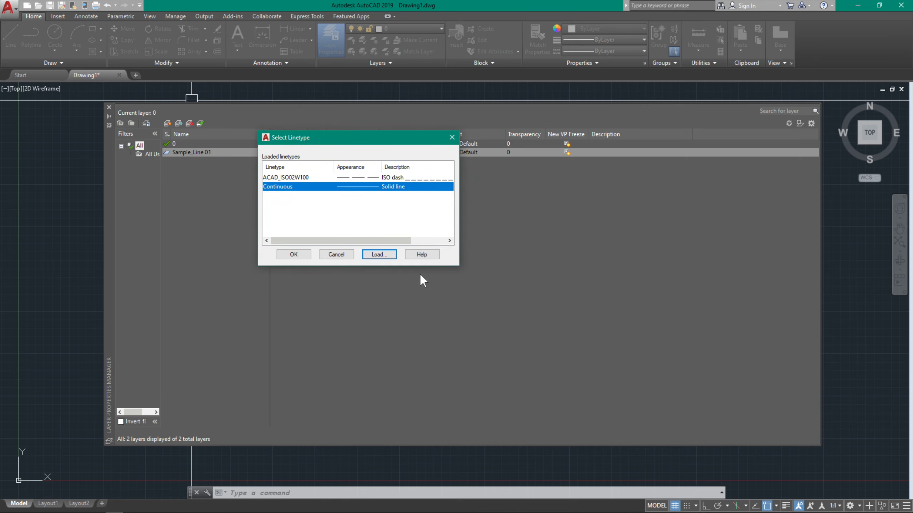
{"action": "left_click", "coordinate": [294, 178]}
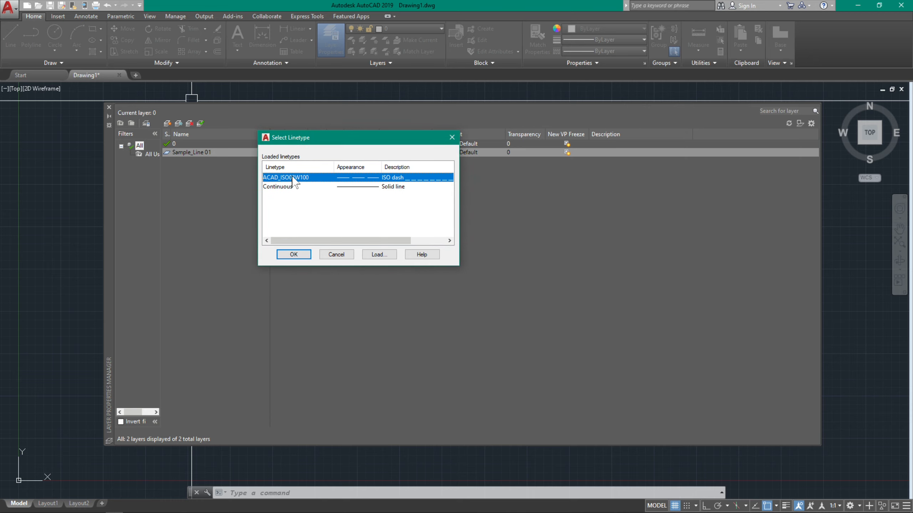
- Load the ISO dot linetype ACAD_ISO07W100 from acad.lin and assign it to the Sample_Line 01 layer
{"action": "left_click", "coordinate": [378, 255]}
{"action": "left_click", "coordinate": [551, 179]}
{"action": "left_click", "coordinate": [374, 255]}
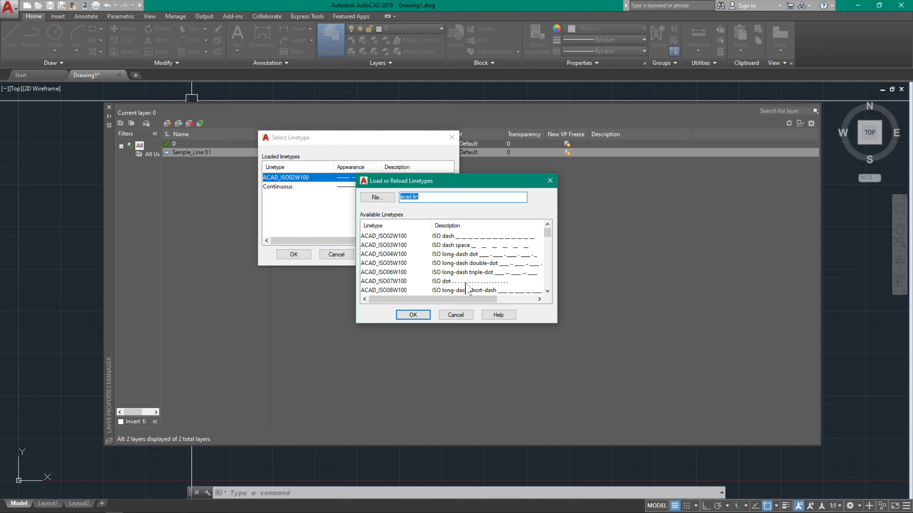
{"action": "left_click", "coordinate": [438, 281]}
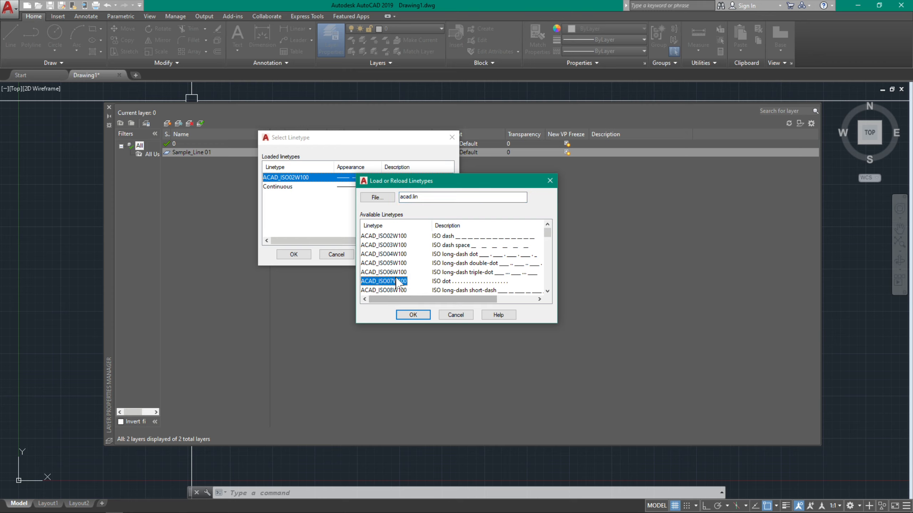
{"action": "left_click", "coordinate": [413, 315]}
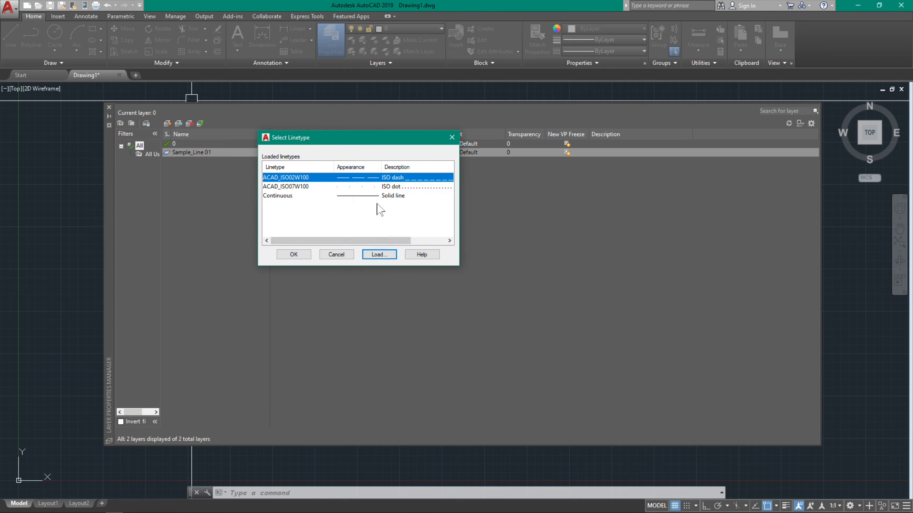
{"action": "left_click", "coordinate": [293, 187]}
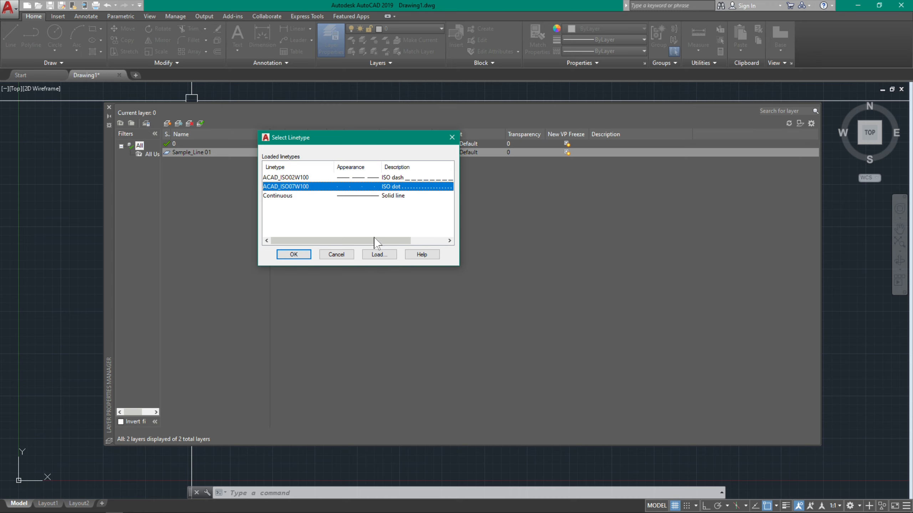
{"action": "left_click", "coordinate": [293, 254]}
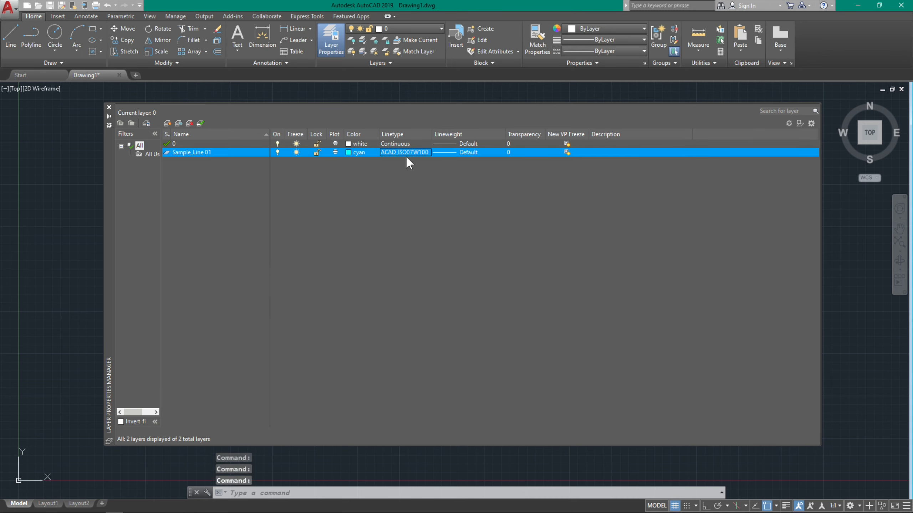
{"action": "left_click_drag", "start_coordinate": [431, 134], "coordinate": [431, 134]}
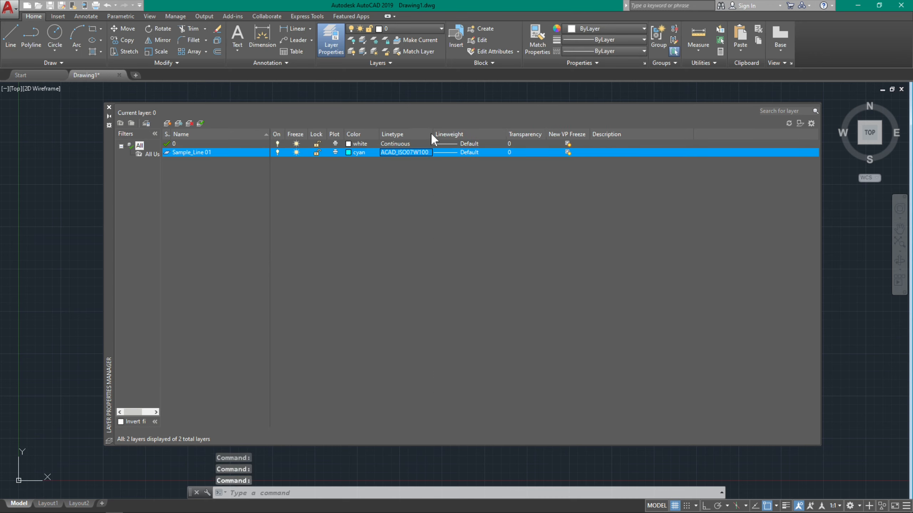
- Set the linetype of the Sample_Line 01 layer to Continuous
{"action": "left_click", "coordinate": [402, 157]}
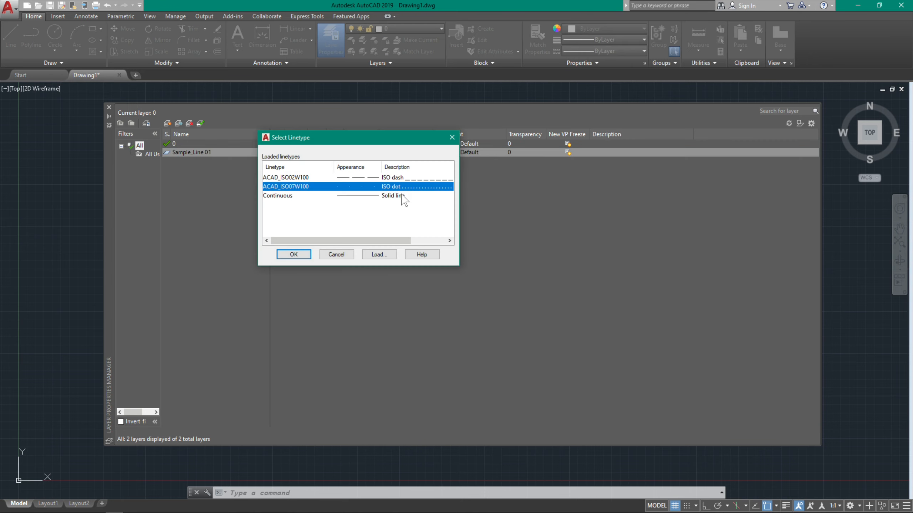
{"action": "left_click", "coordinate": [284, 196]}
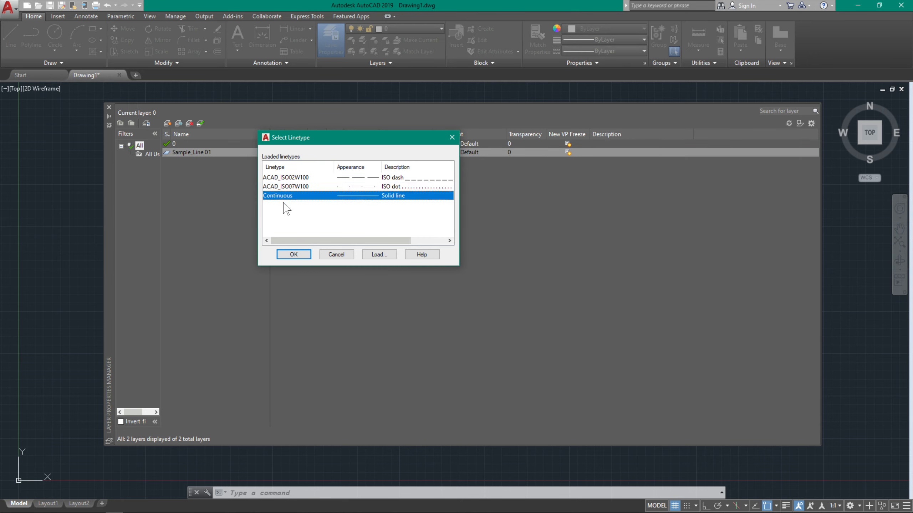
{"action": "left_click", "coordinate": [295, 255]}
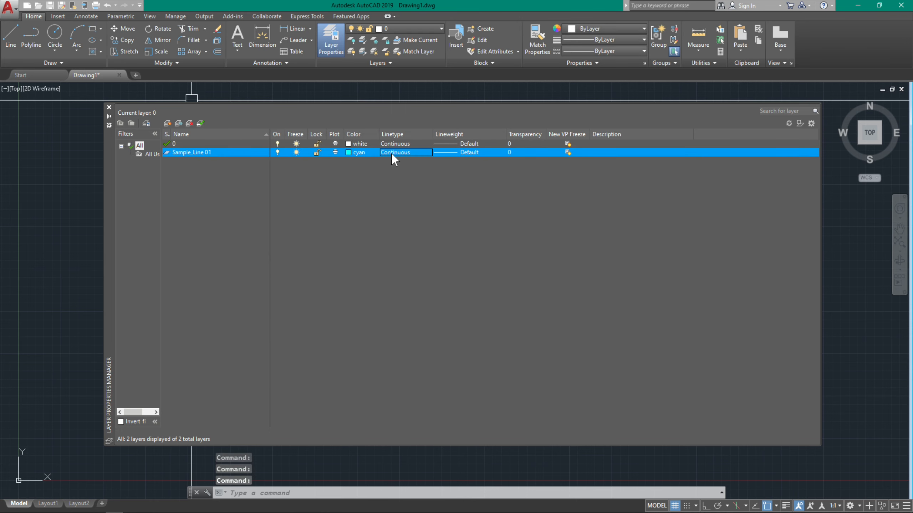
- Set the lineweight of the Sample_Line 01 layer to 0.00 mm
{"action": "left_click", "coordinate": [466, 155]}
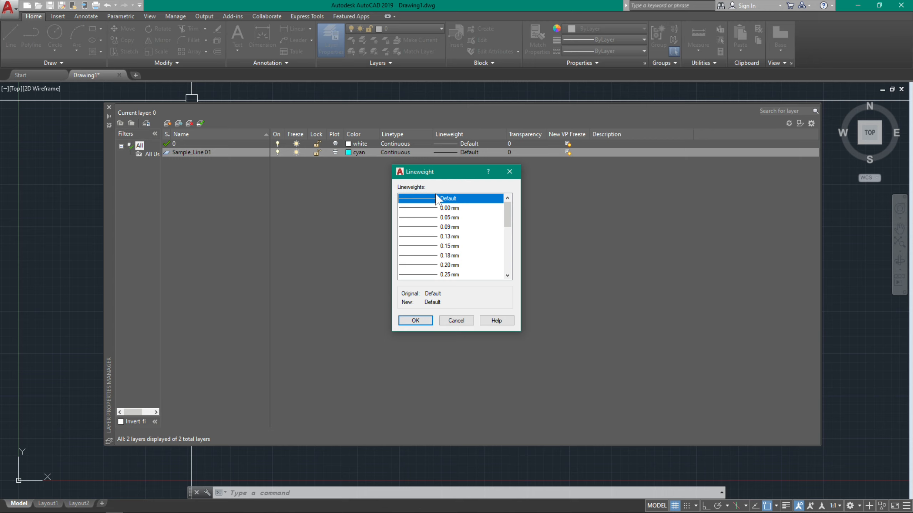
{"action": "left_click", "coordinate": [424, 210]}
{"action": "left_click", "coordinate": [427, 217]}
{"action": "left_click", "coordinate": [422, 210]}
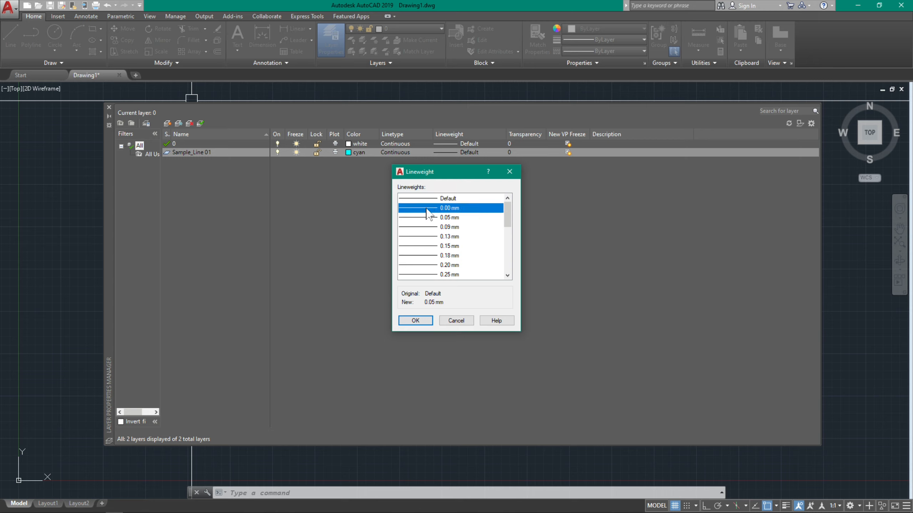
{"action": "left_click", "coordinate": [415, 320]}
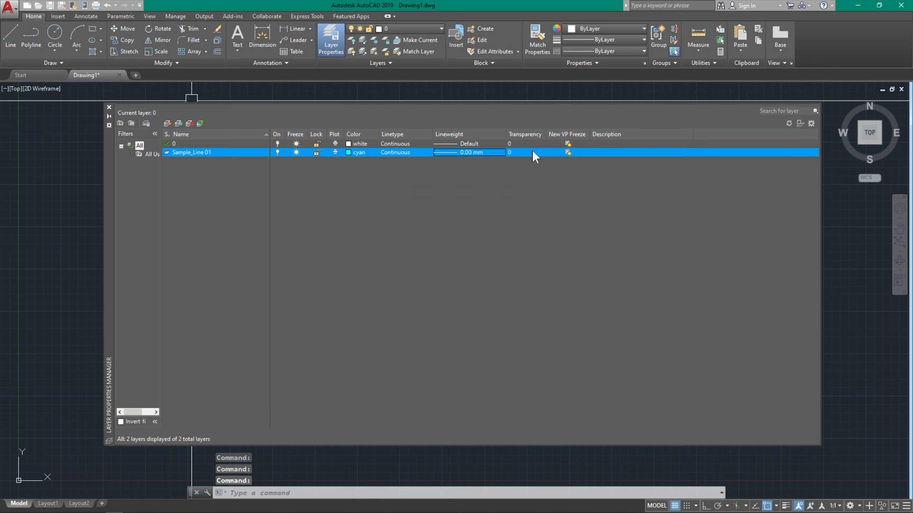
- Change the lineweight of the Sample_Line 01 layer to 0.05 mm
{"action": "left_click", "coordinate": [485, 155]}
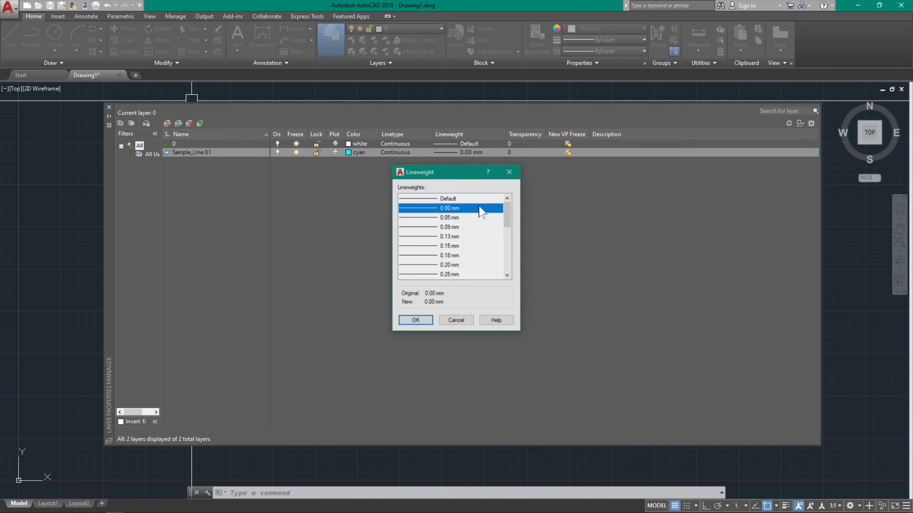
{"action": "left_click", "coordinate": [431, 218]}
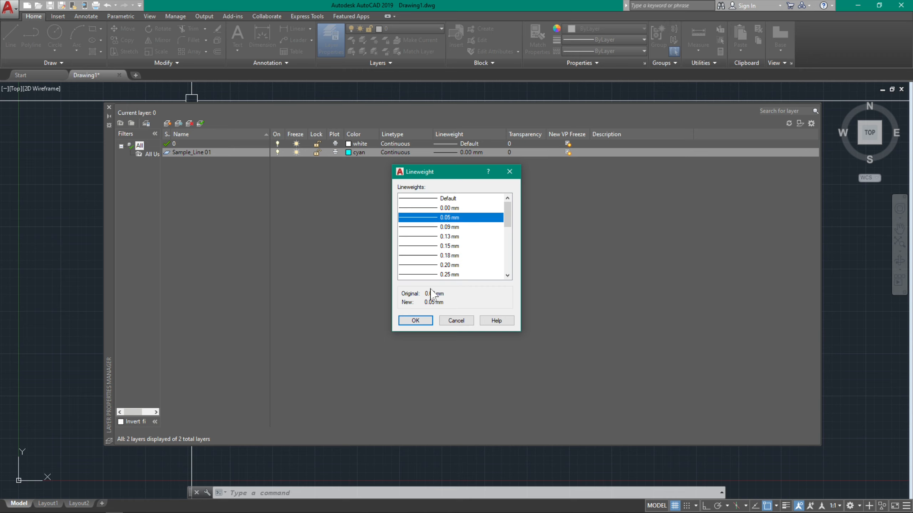
{"action": "left_click", "coordinate": [417, 320]}
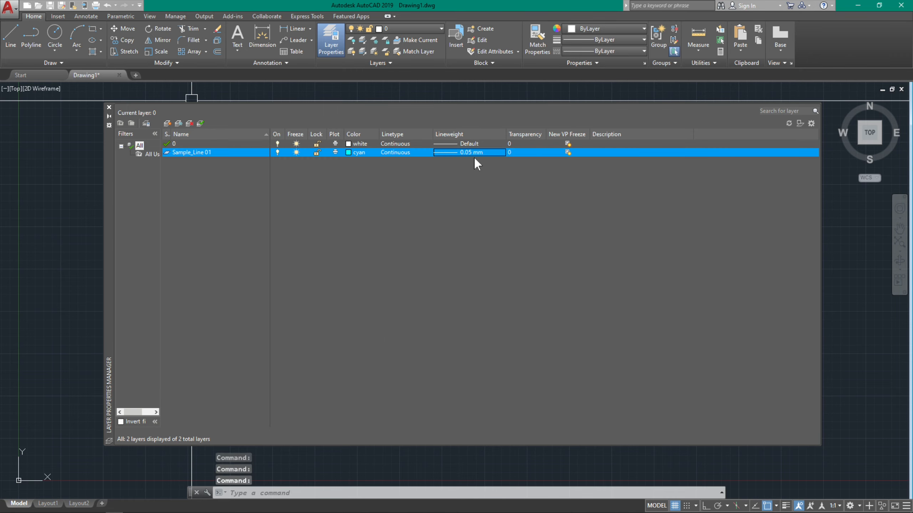
- Return the Sample_Line 01 layer's lineweight to 0.00 mm and close the Layer Properties Manager
{"action": "left_click", "coordinate": [464, 155]}
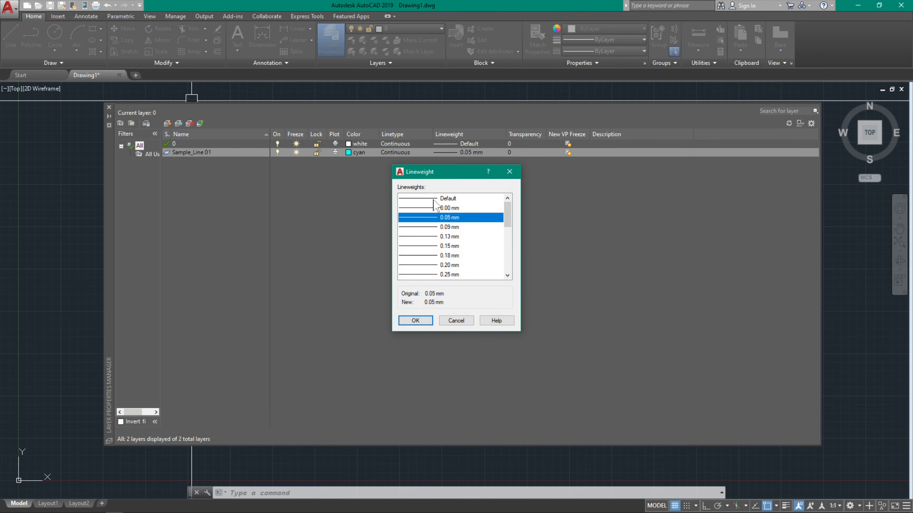
{"action": "left_click", "coordinate": [422, 208]}
{"action": "left_click", "coordinate": [416, 321]}
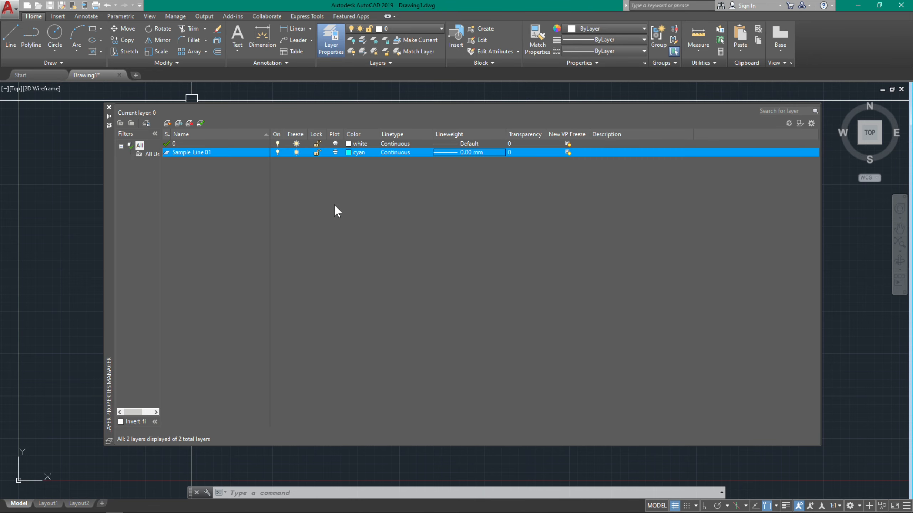
{"action": "left_click", "coordinate": [109, 107]}
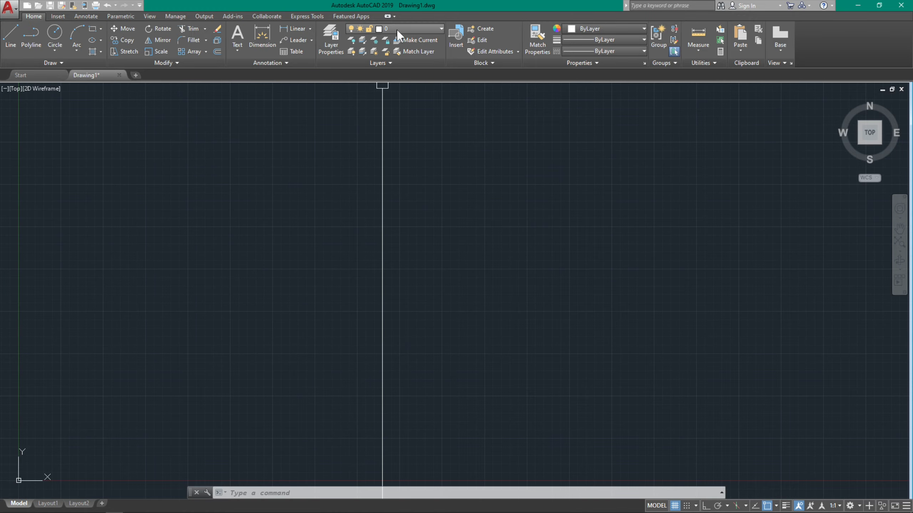
{"action": "left_click", "coordinate": [375, 28]}
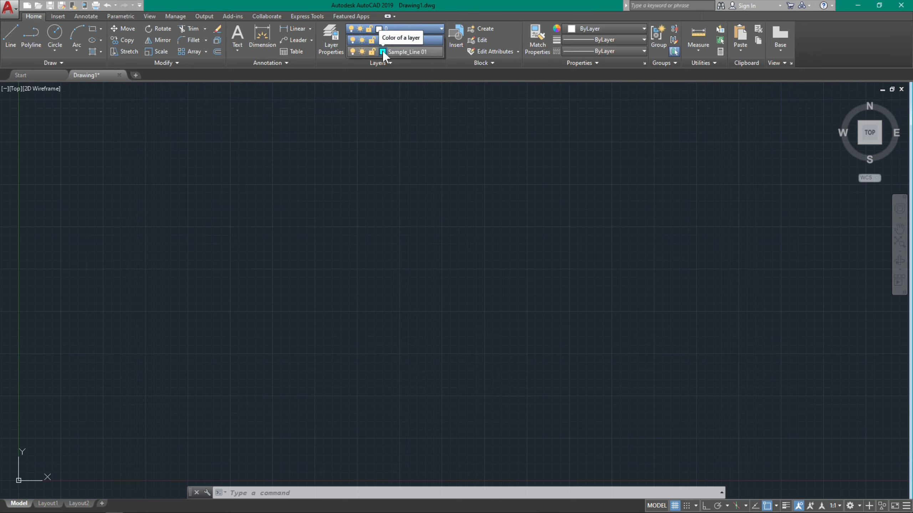
{"action": "left_click", "coordinate": [382, 52]}
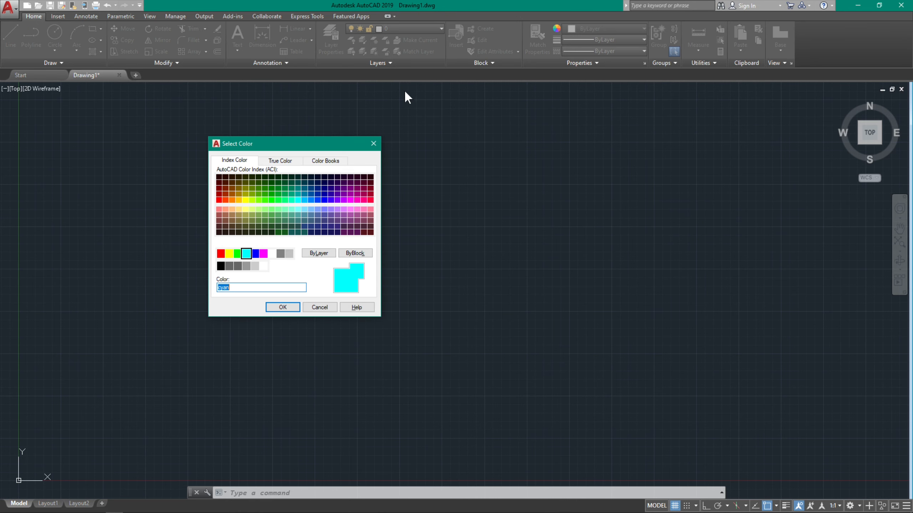
{"action": "left_click", "coordinate": [373, 138]}
- Switch the current layer between Sample_Line 01 and 0, ending with Sample_Line 01 as the current layer
{"action": "left_click", "coordinate": [395, 28]}
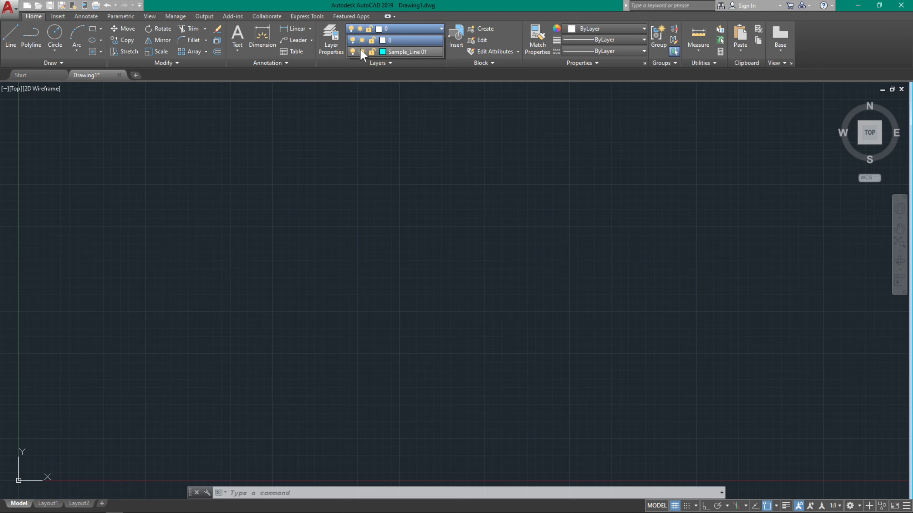
{"action": "left_click", "coordinate": [410, 52]}
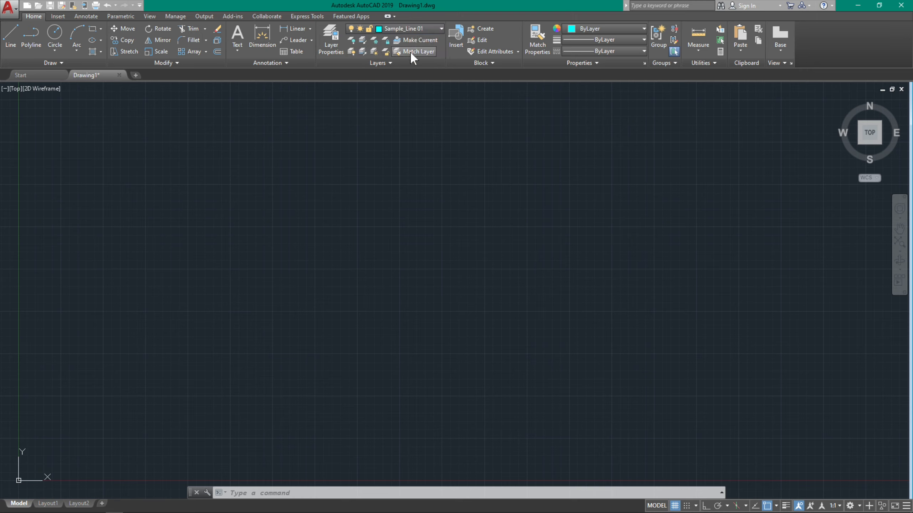
{"action": "left_click", "coordinate": [403, 31]}
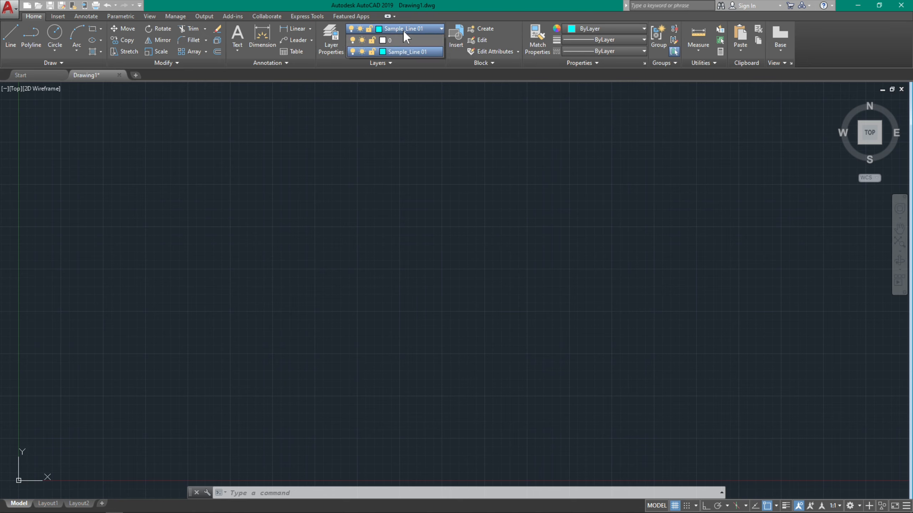
{"action": "left_click", "coordinate": [399, 40]}
{"action": "left_click", "coordinate": [399, 29]}
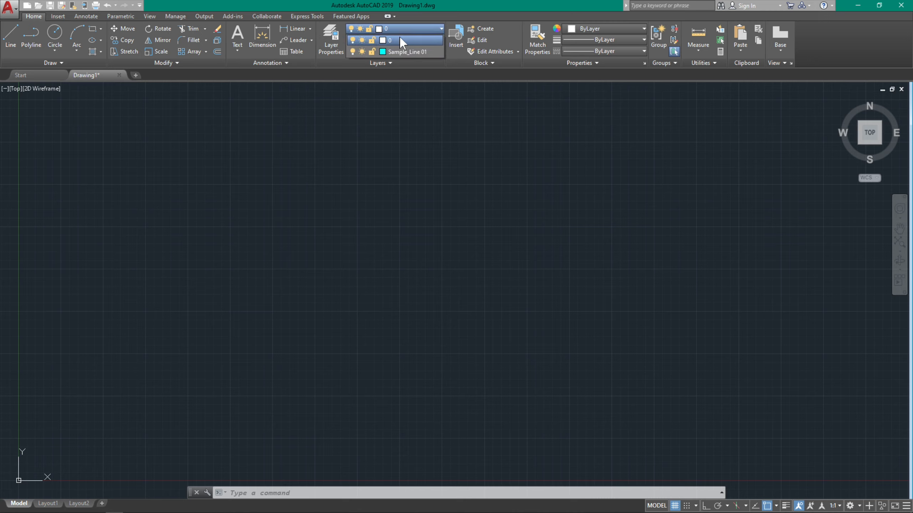
{"action": "left_click", "coordinate": [397, 50]}
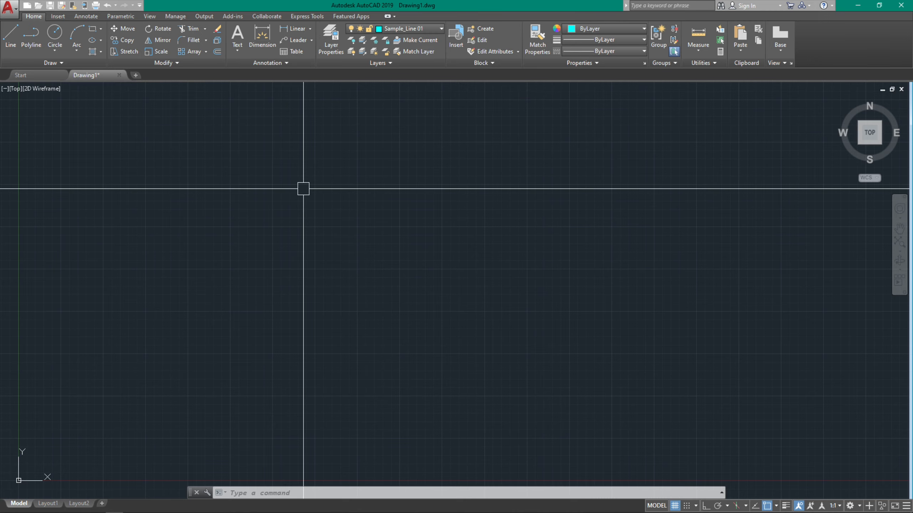
- Start a polyline on the Sample_Line 01 layer, placing its first point in open space above and to the right of the origin
{"action": "type", "text": "pl"}
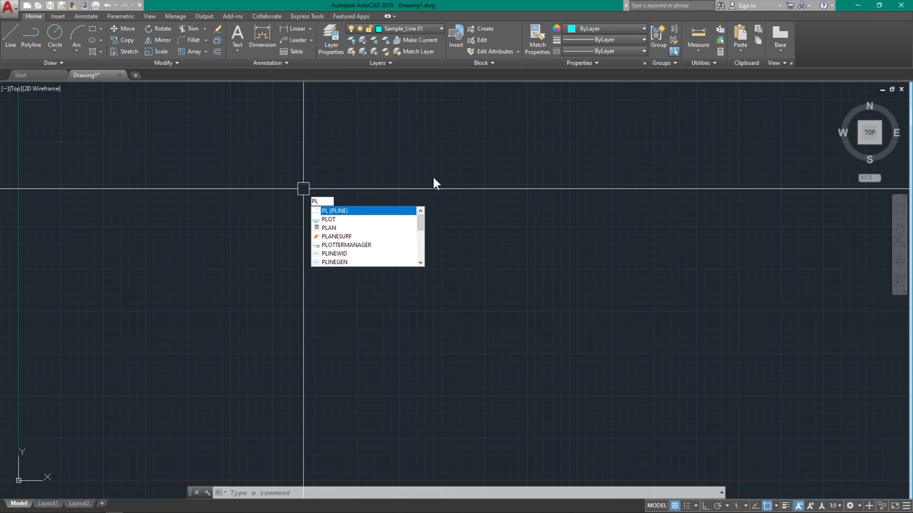
{"action": "key", "text": "Return"}
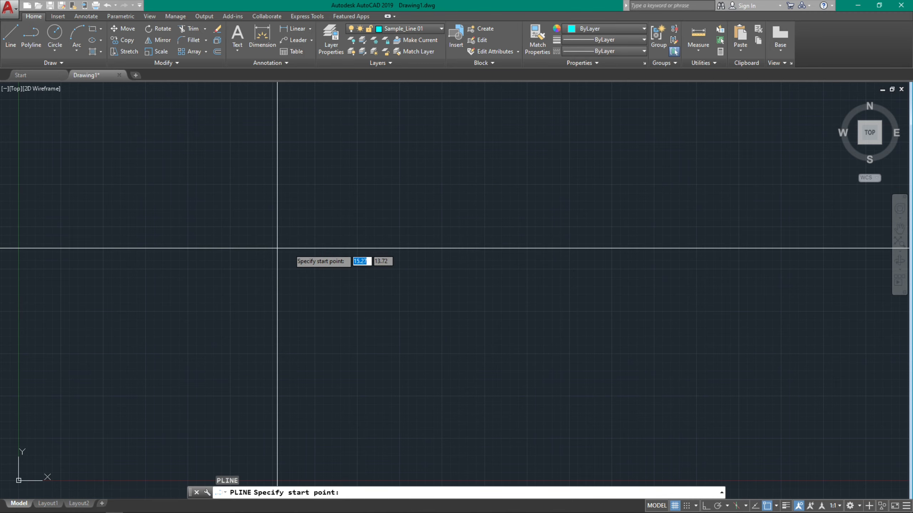
{"action": "mouse_move", "coordinate": [291, 247]}
{"action": "middle_mouse_down"}
{"action": "mouse_move", "coordinate": [495, 236]}
{"action": "mouse_move", "coordinate": [611, 216]}
{"action": "mouse_move", "coordinate": [585, 236]}
{"action": "mouse_move", "coordinate": [265, 241]}
{"action": "mouse_move", "coordinate": [373, 213]}
{"action": "mouse_move", "coordinate": [474, 207]}
{"action": "middle_mouse_up"}
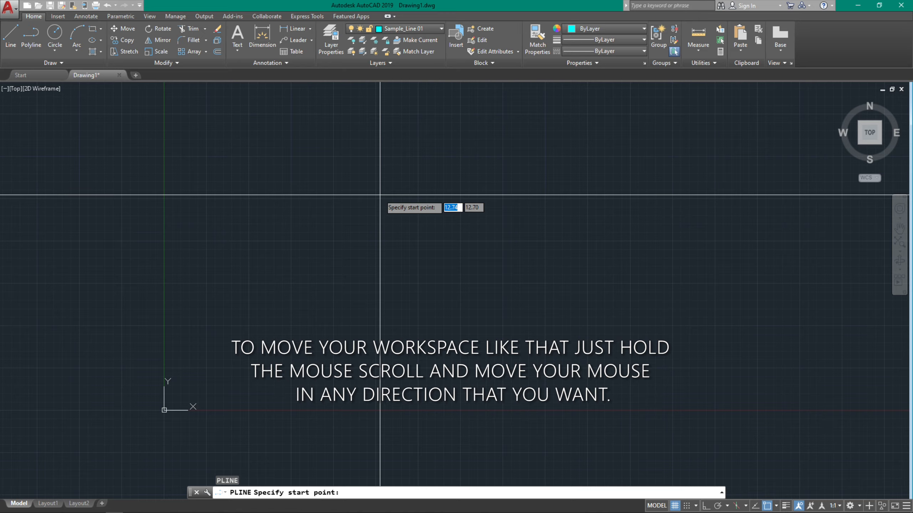
{"action": "left_click", "coordinate": [380, 180]}
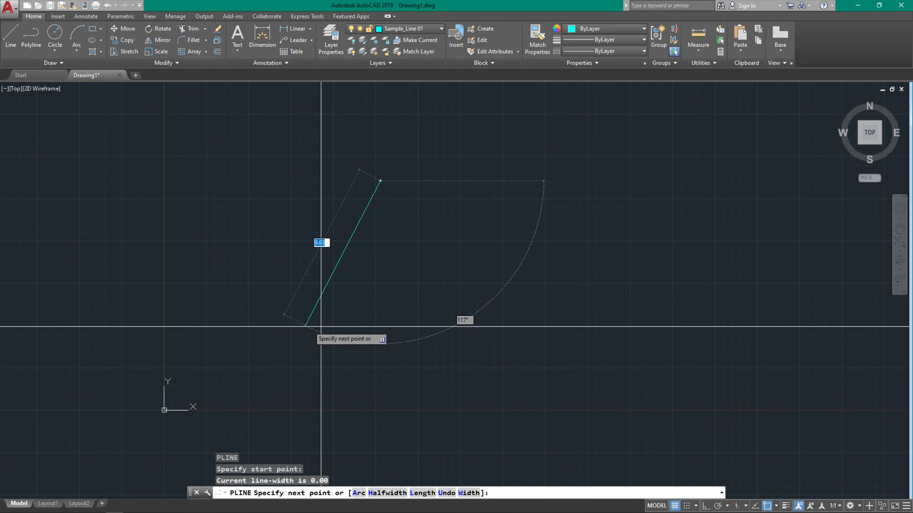
{"action": "middle_click_drag", "start_coordinate": [322, 293], "coordinate": [576, 270]}
{"action": "middle_click_drag", "start_coordinate": [674, 279], "coordinate": [411, 271]}
{"action": "scroll", "coordinate": [159, 290], "scroll_direction": "down", "scroll_amount": 4}
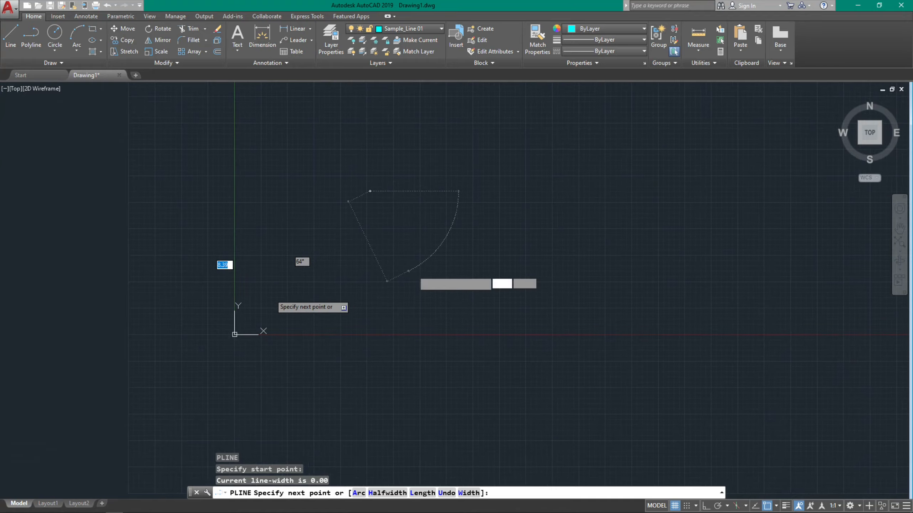
{"action": "scroll", "coordinate": [369, 243], "scroll_direction": "up", "scroll_amount": 2}
{"action": "middle_click_drag", "start_coordinate": [365, 244], "coordinate": [413, 250]}
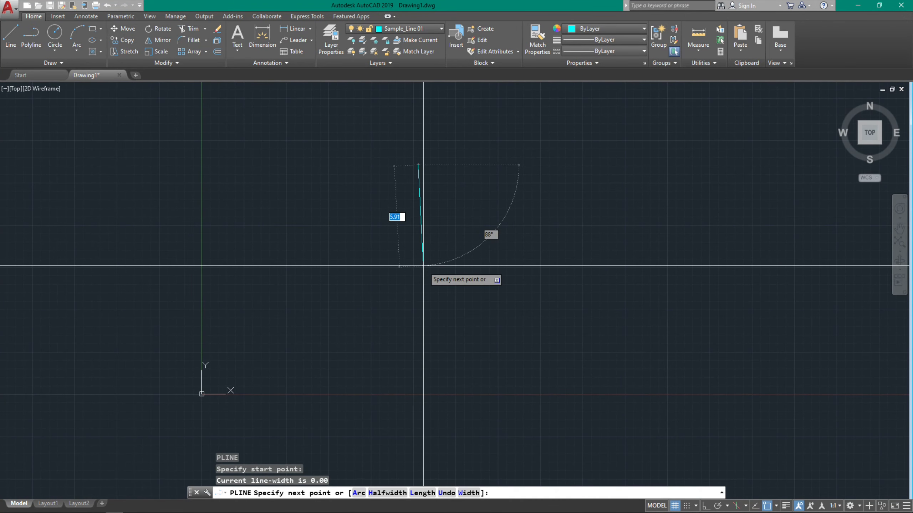
- Turn on Ortho mode and draw the first polyline segment 5 units straight down from the start point
{"action": "key", "text": "F8"}
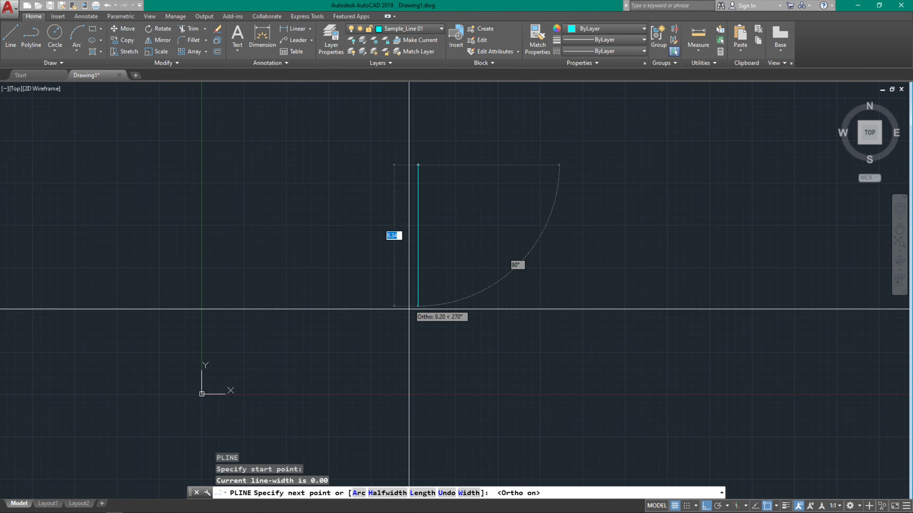
{"action": "type", "text": "5"}
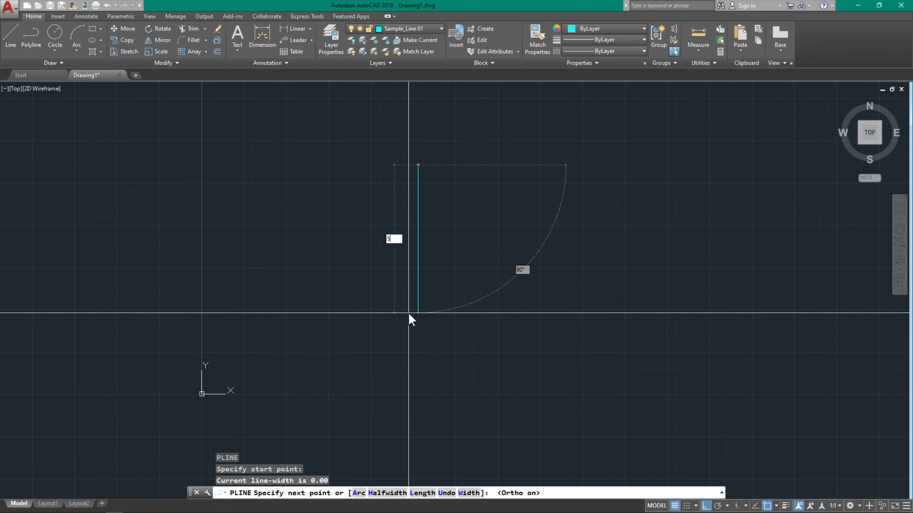
{"action": "key", "text": "Return"}
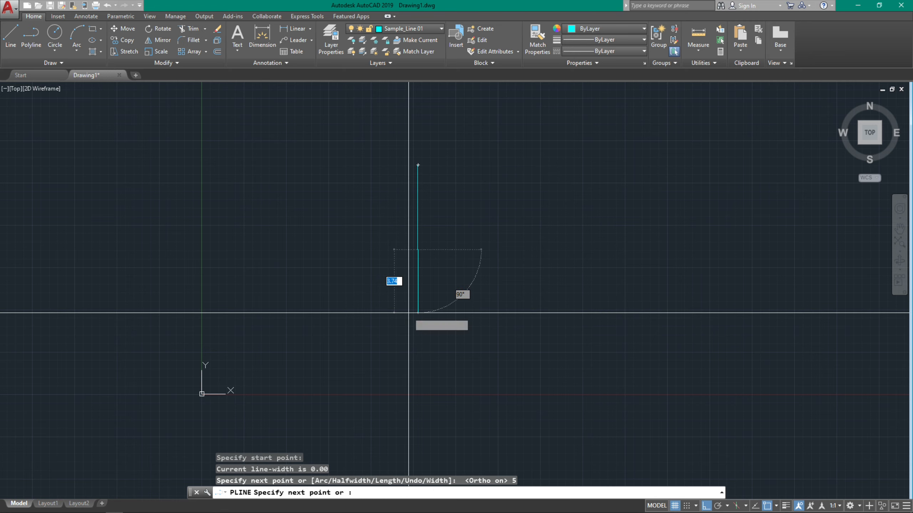
{"action": "middle_click_drag", "start_coordinate": [527, 241], "coordinate": [492, 284]}
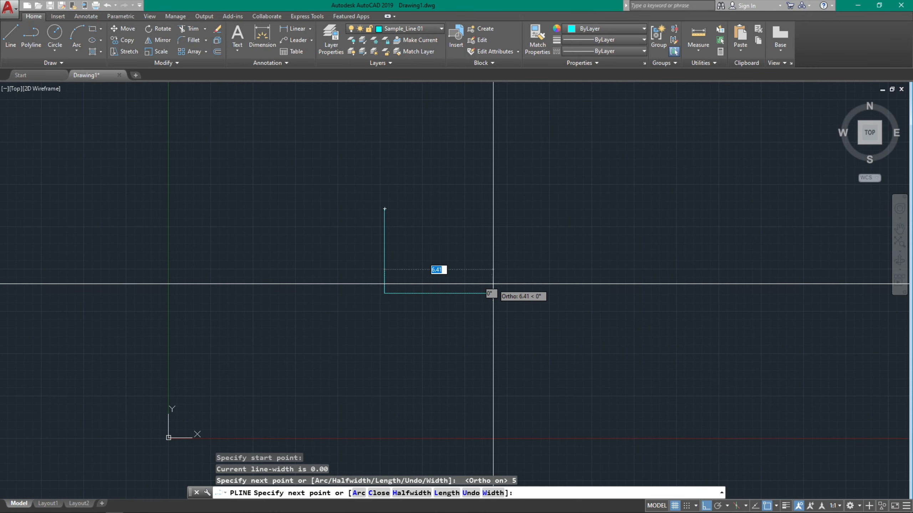
- Draw the next polyline segments 5 units to the right and 5 units straight up, and close the polyline into a square
{"action": "type", "text": "5"}
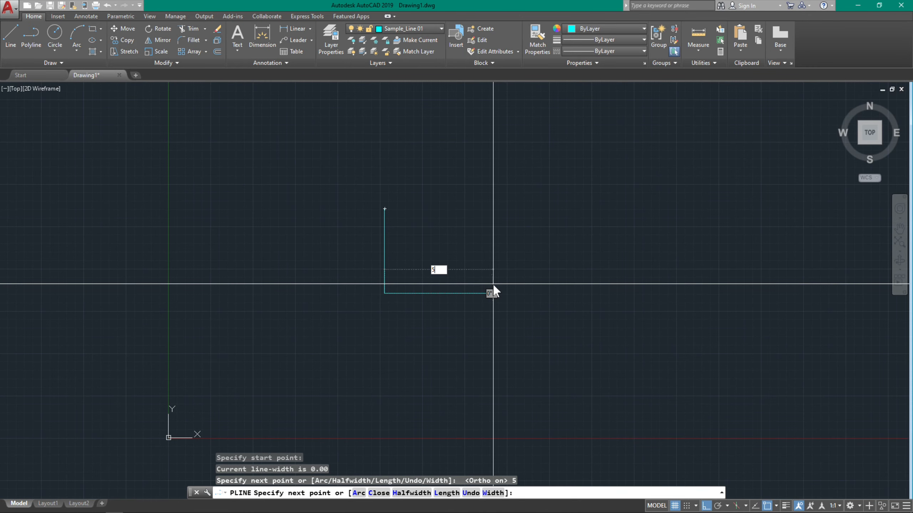
{"action": "key", "text": "Return"}
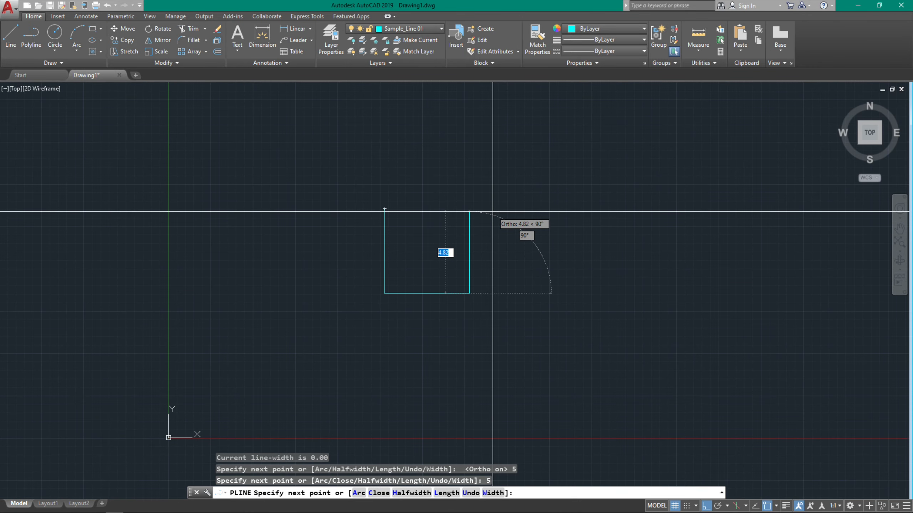
{"action": "type", "text": "5"}
{"action": "key", "text": "Return"}
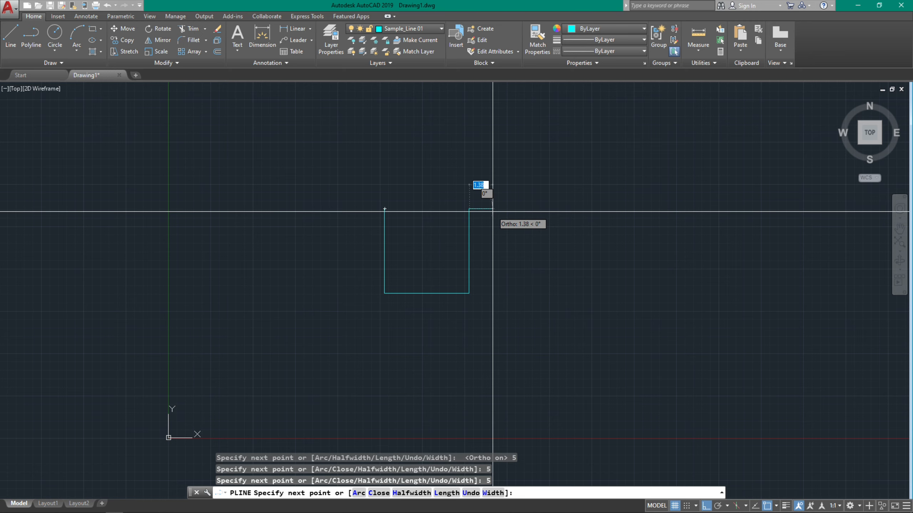
{"action": "type", "text": "5"}
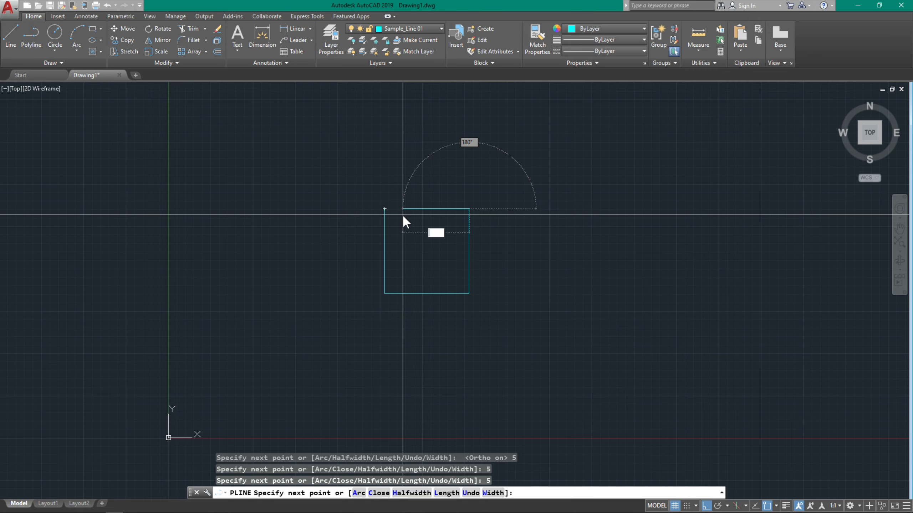
{"action": "type", "text": "c"}
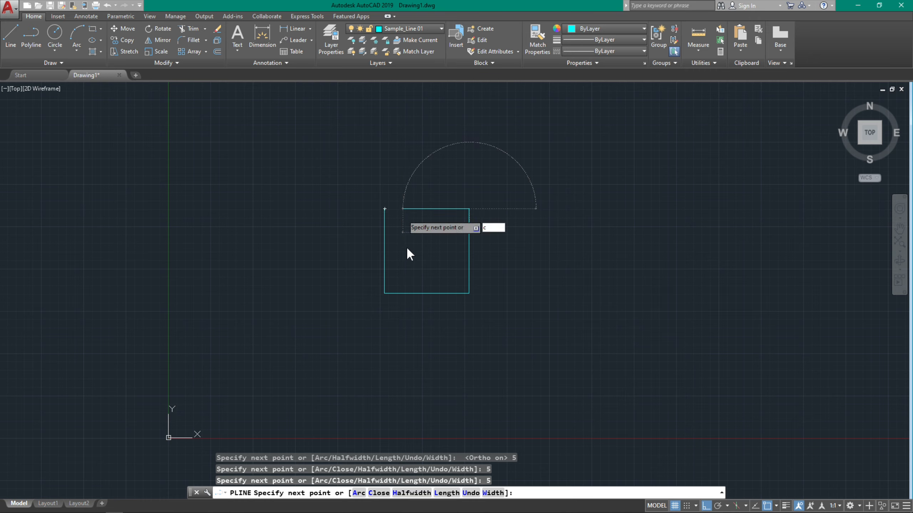
{"action": "key", "text": "Return"}
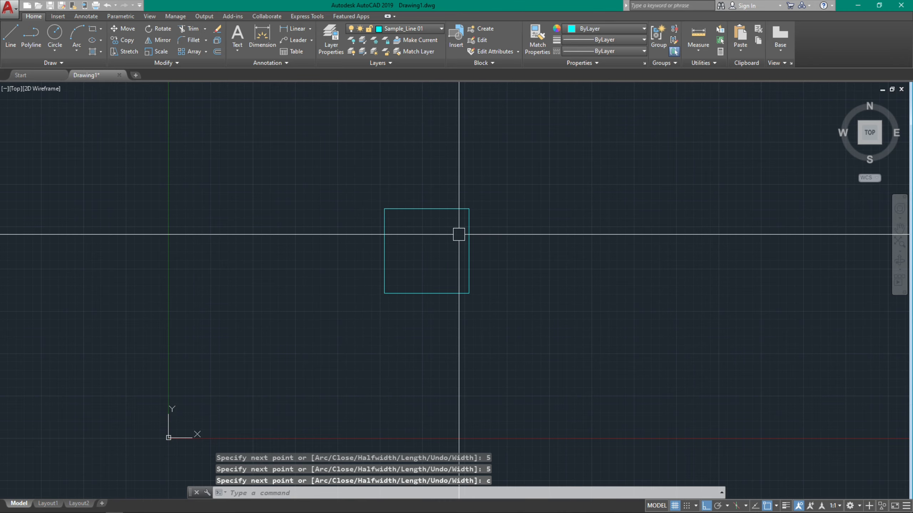
{"action": "scroll", "coordinate": [420, 223], "scroll_direction": "up", "scroll_amount": 2}
{"action": "middle_click_drag", "start_coordinate": [422, 196], "coordinate": [405, 178]}
{"action": "scroll", "coordinate": [431, 183], "scroll_direction": "up", "scroll_amount": 4}
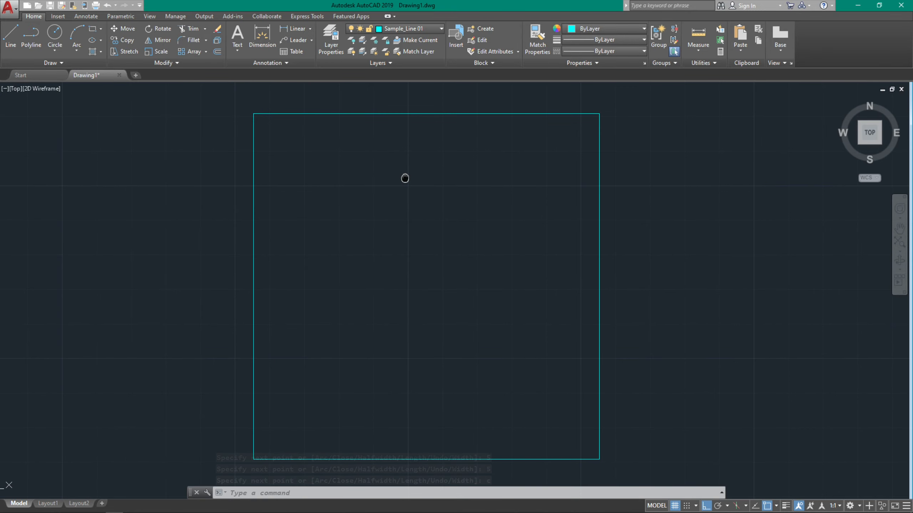
{"action": "scroll", "coordinate": [405, 176], "scroll_direction": "down", "scroll_amount": 6}
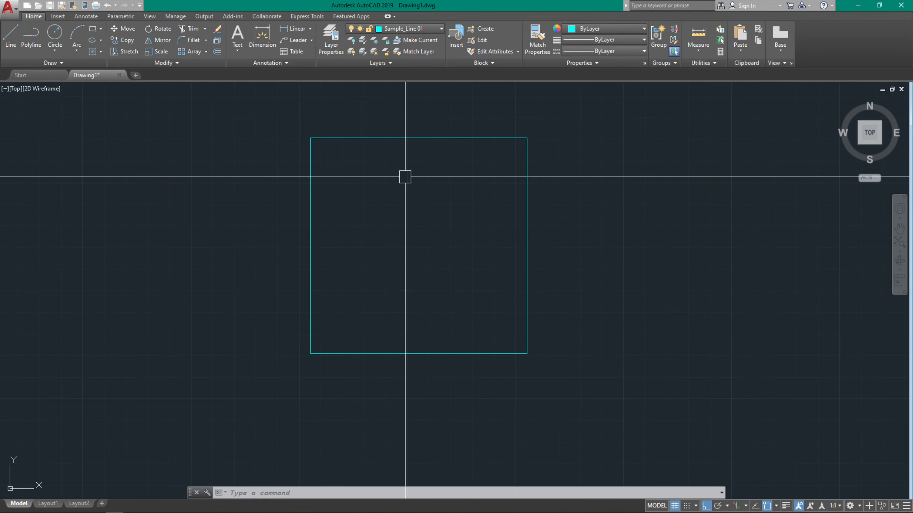
{"action": "middle_click_drag", "start_coordinate": [406, 177], "coordinate": [402, 200]}
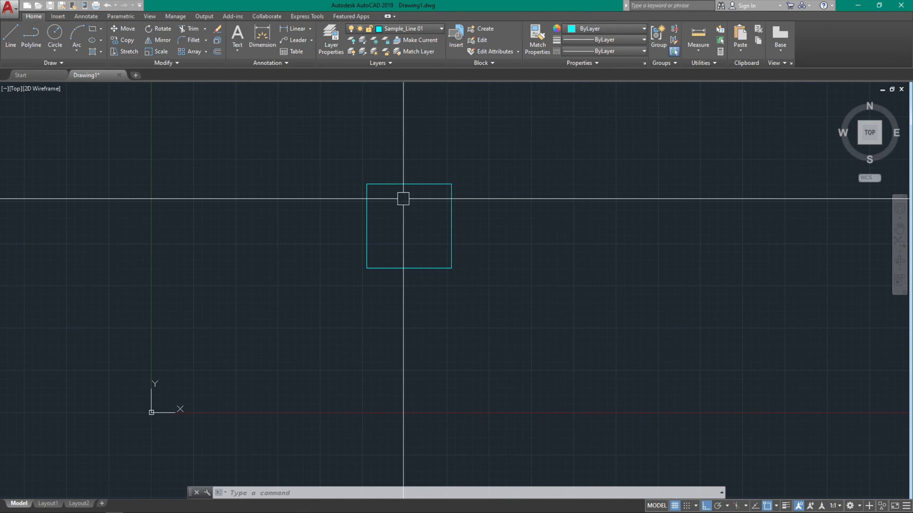
{"action": "scroll", "coordinate": [481, 236], "scroll_direction": "up", "scroll_amount": 4}
{"action": "middle_click_drag", "start_coordinate": [483, 237], "coordinate": [531, 299]}
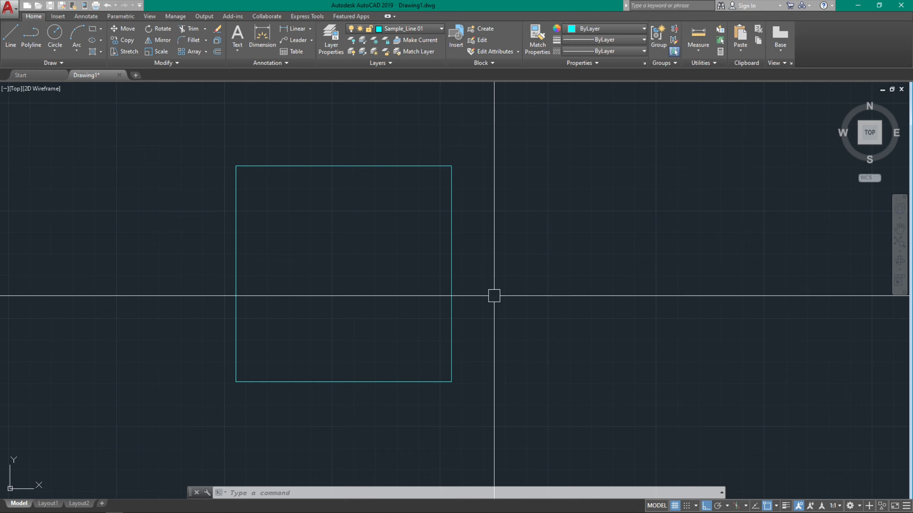
- Create a new dimension style named Sample Dimension 01 based on Standard for all dimensions, and continue to its settings
{"action": "left_click", "coordinate": [86, 16]}
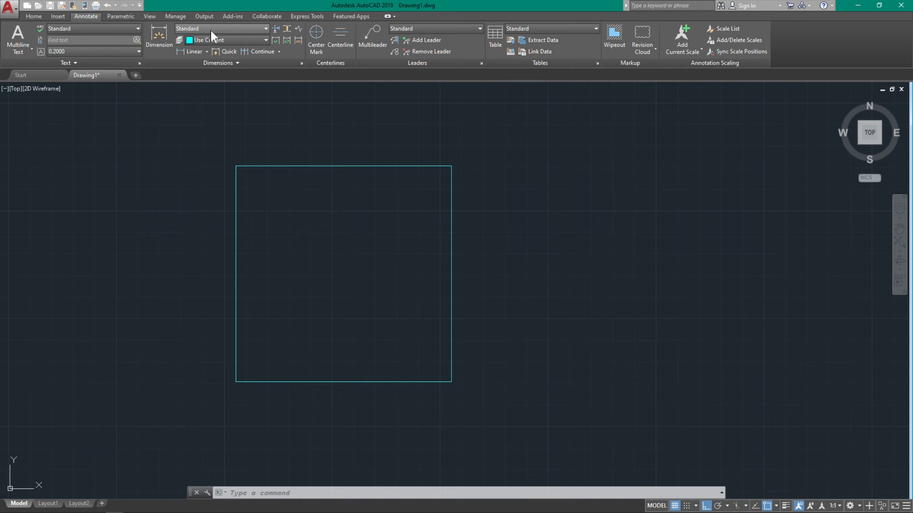
{"action": "left_click", "coordinate": [231, 30]}
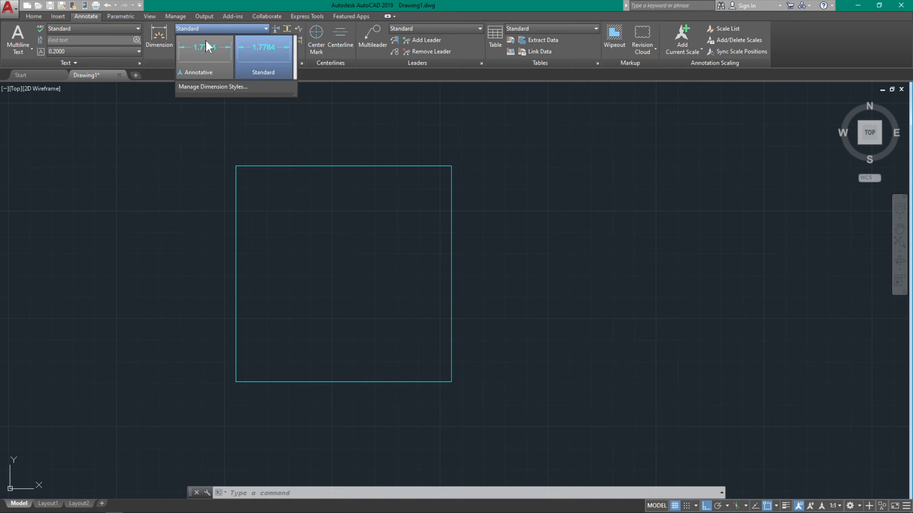
{"action": "left_click", "coordinate": [225, 29]}
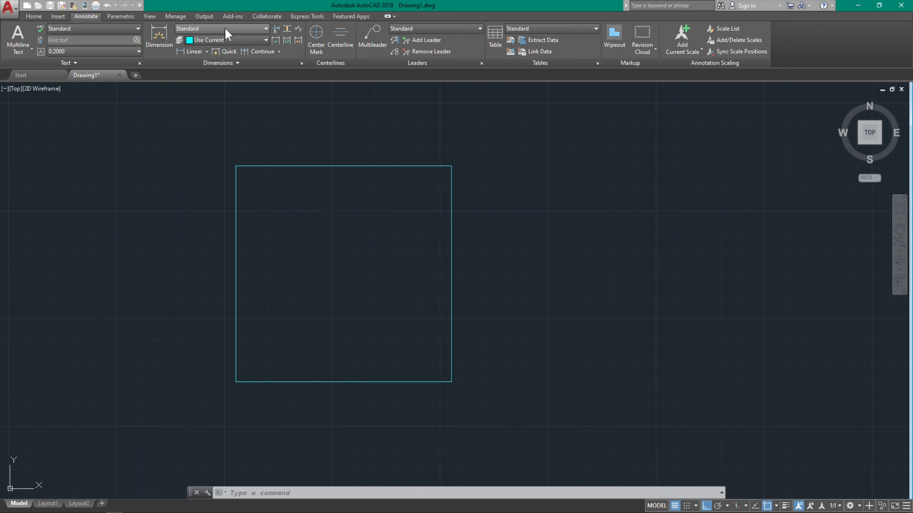
{"action": "left_click", "coordinate": [301, 63]}
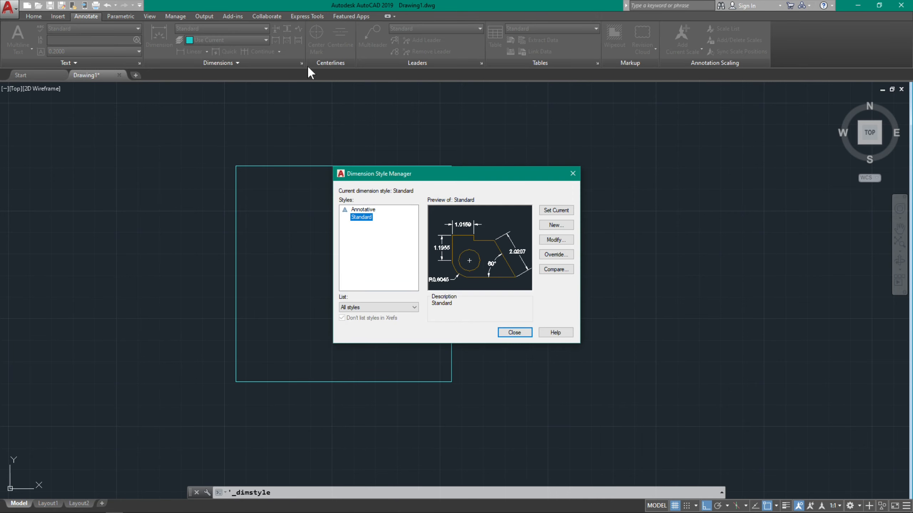
{"action": "left_click", "coordinate": [556, 225]}
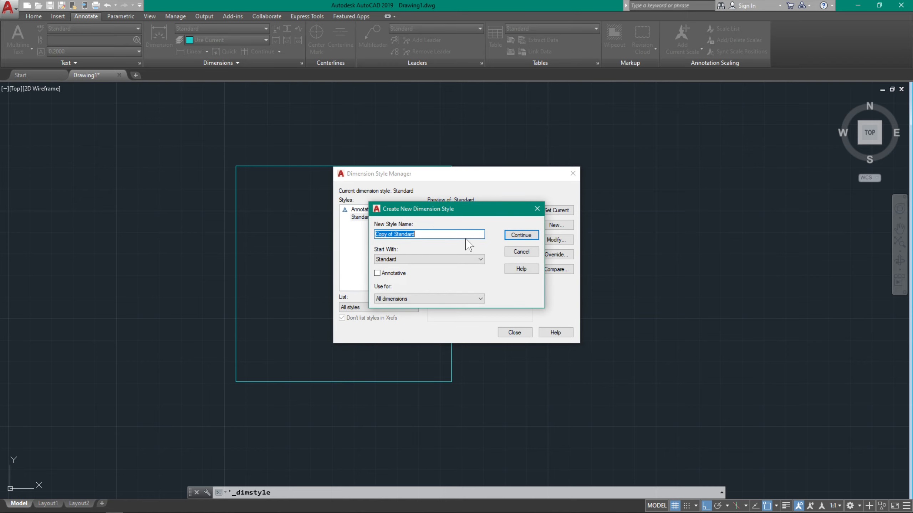
{"action": "type", "text": "Sample Dimension 01"}
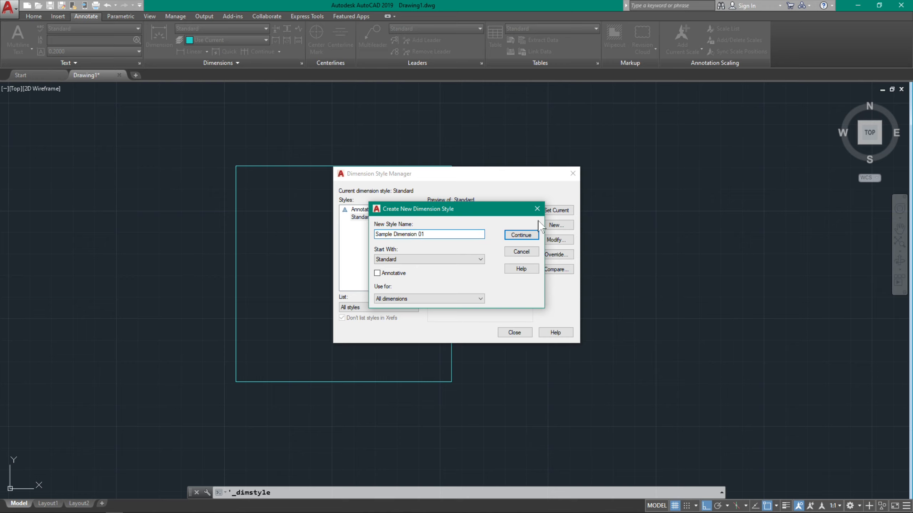
{"action": "left_click", "coordinate": [531, 236]}
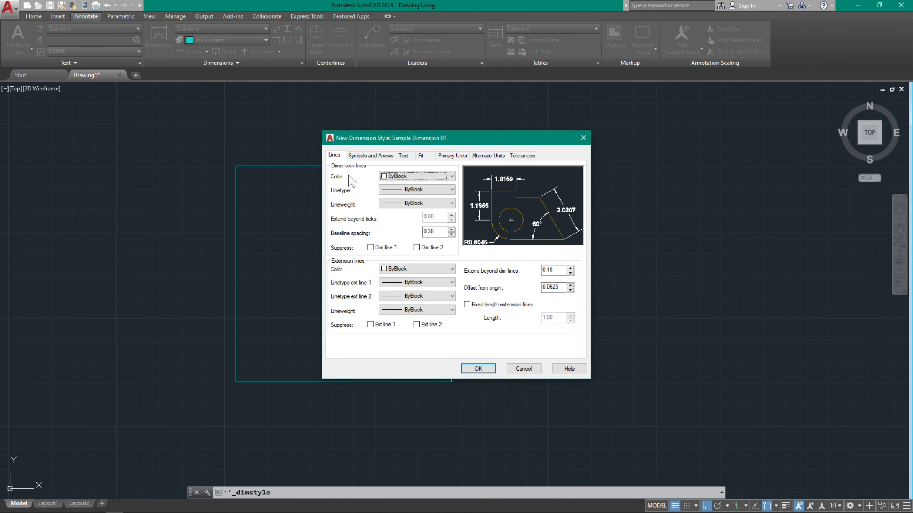
- Set the dimension lines' color, linetype and lineweight to ByLayer in the Sample Dimension 01 style
{"action": "left_click", "coordinate": [407, 176]}
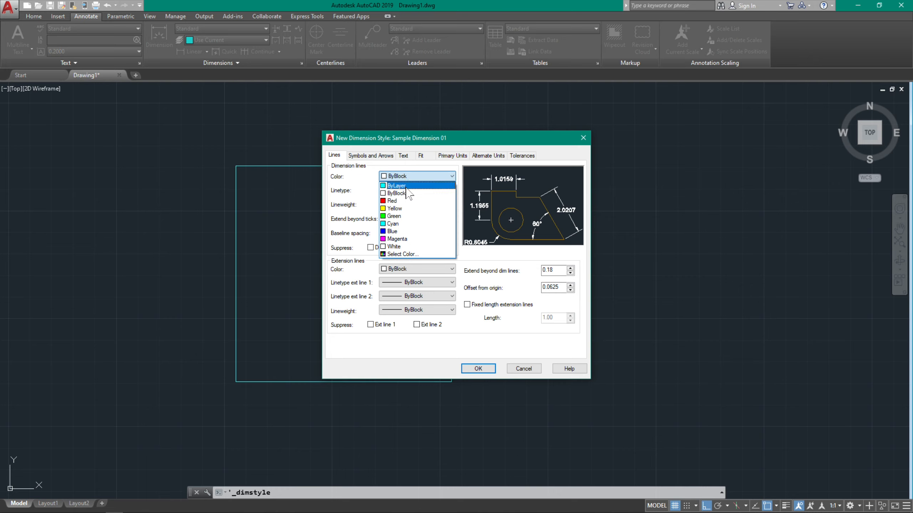
{"action": "left_click", "coordinate": [406, 186]}
{"action": "left_click", "coordinate": [426, 190]}
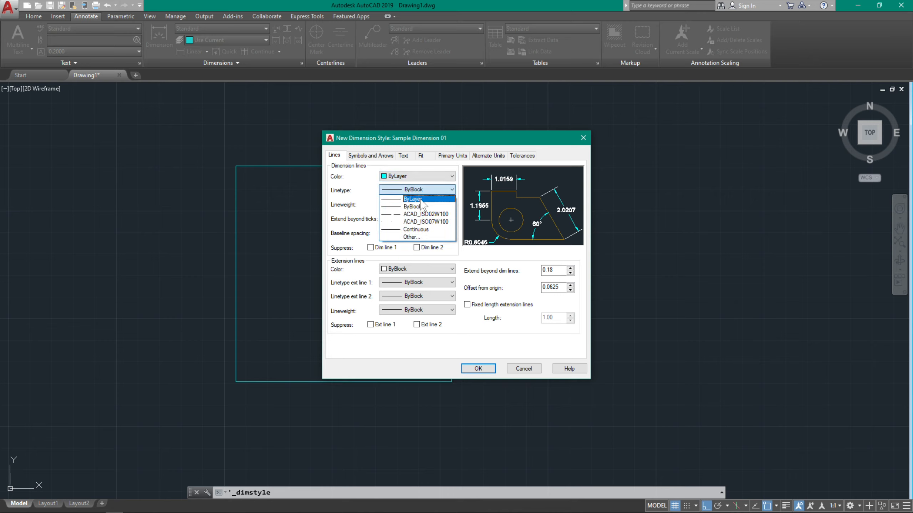
{"action": "left_click", "coordinate": [419, 200]}
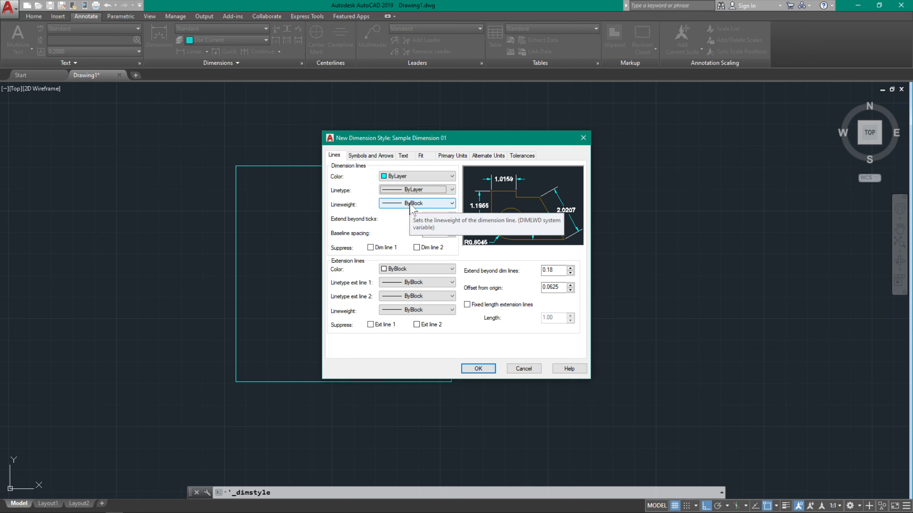
{"action": "left_click", "coordinate": [412, 204]}
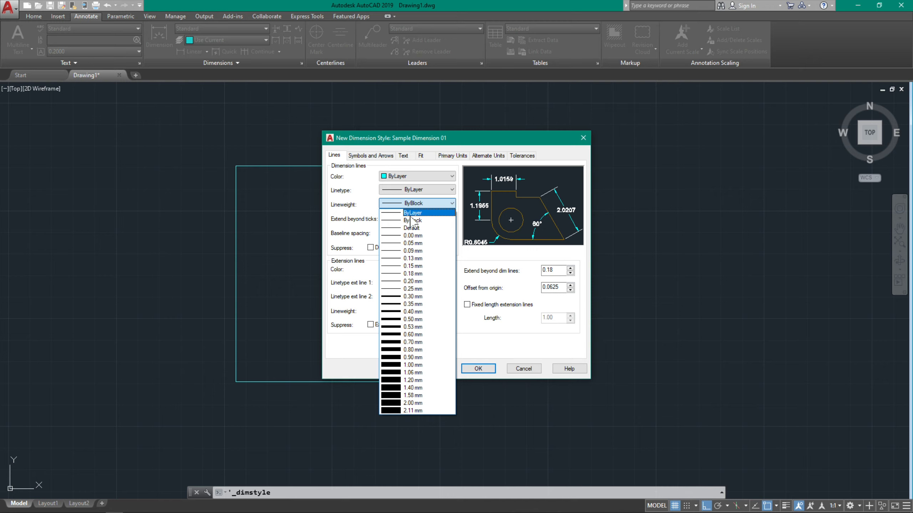
{"action": "left_click", "coordinate": [412, 214]}
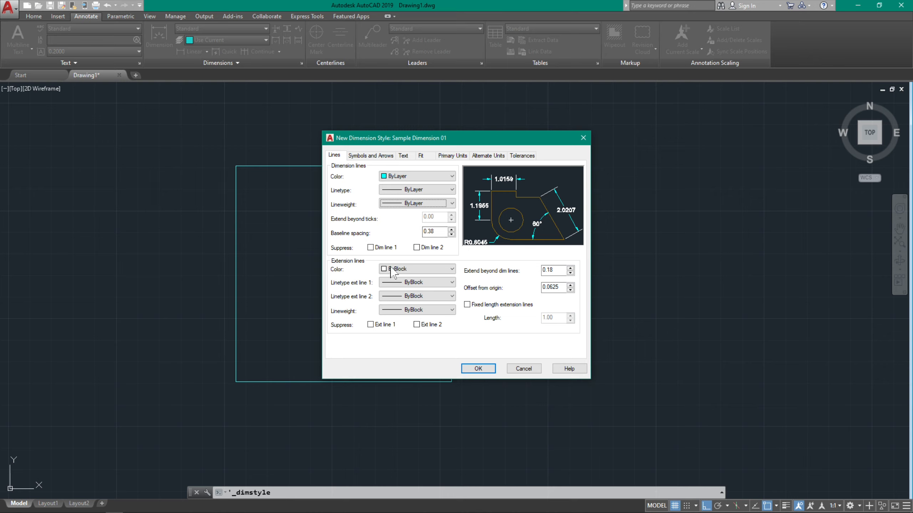
- Set the extension lines' color, both extension linetypes and the lineweight to ByLayer
{"action": "left_click", "coordinate": [402, 270]}
{"action": "left_click", "coordinate": [401, 280]}
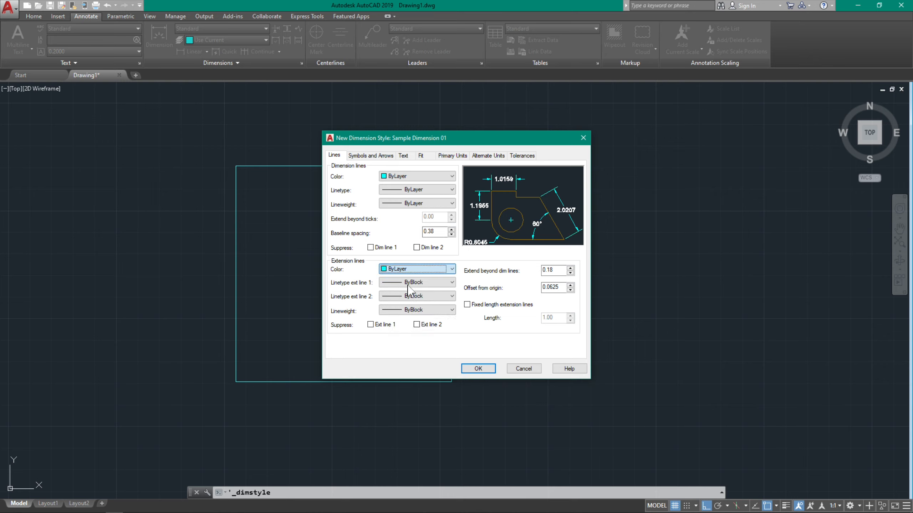
{"action": "left_click", "coordinate": [415, 283]}
{"action": "left_click", "coordinate": [413, 292]}
{"action": "left_click", "coordinate": [416, 296]}
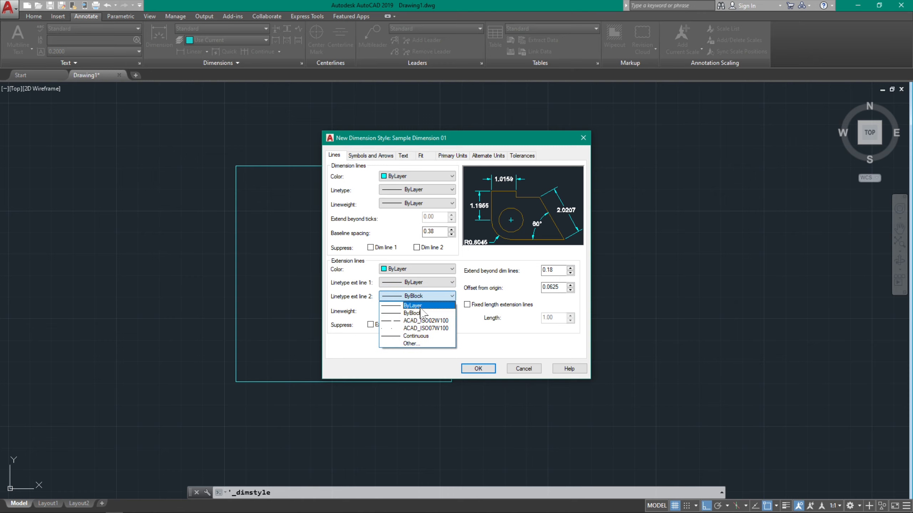
{"action": "left_click", "coordinate": [419, 306]}
{"action": "left_click", "coordinate": [429, 315]}
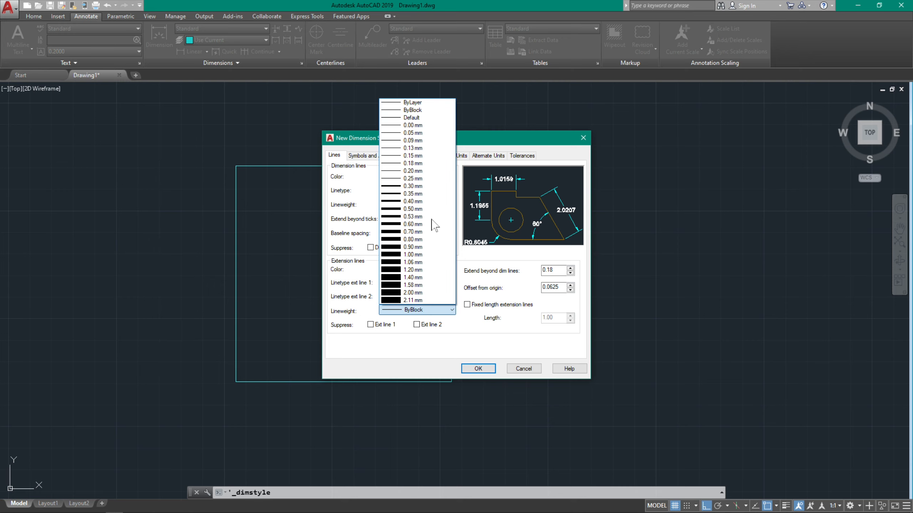
{"action": "left_click", "coordinate": [426, 104]}
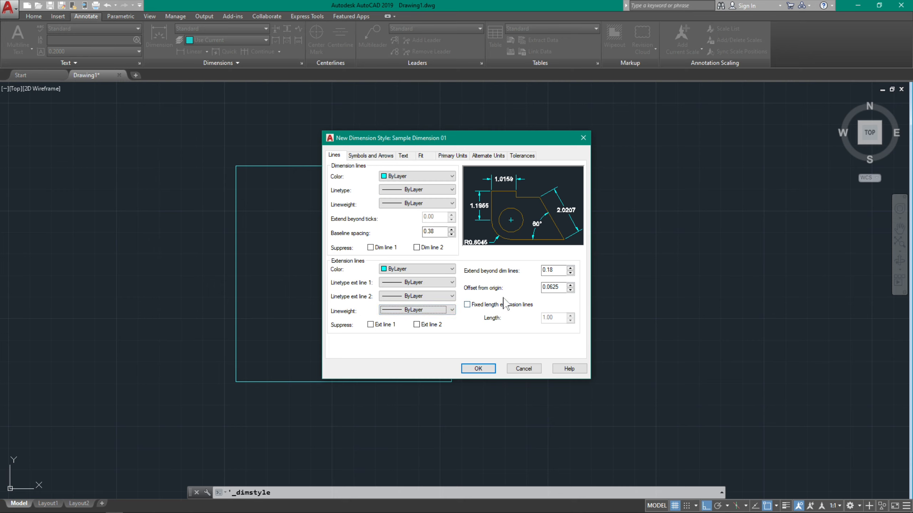
- Set the distance that extension lines extend beyond the dimension lines to 0.15
{"action": "left_click", "coordinate": [557, 273]}
{"action": "key", "text": "BackSpace"}
{"action": "type", "text": "5"}
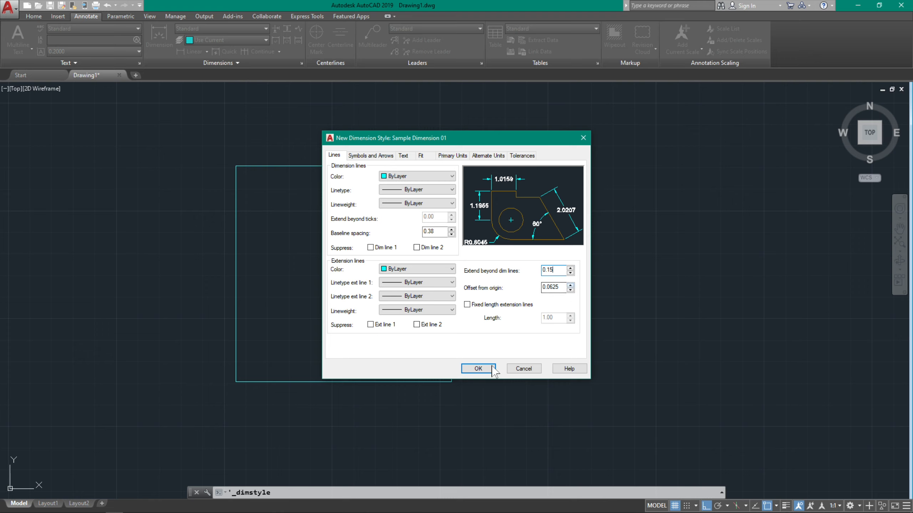
- Try Closed blank and Oblique arrowheads, settle on Architectural tick for the first and second arrowheads, and set the arrow size to 0.15
{"action": "left_click", "coordinate": [379, 156]}
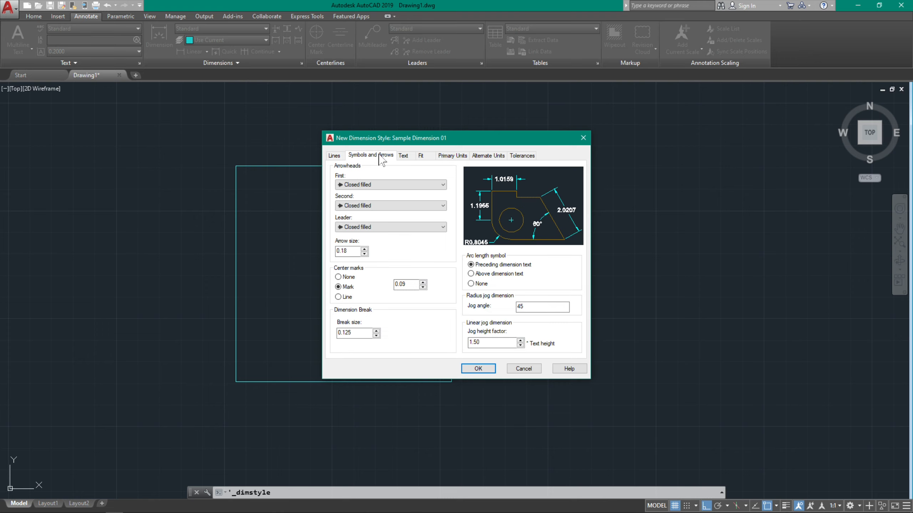
{"action": "left_click", "coordinate": [370, 184]}
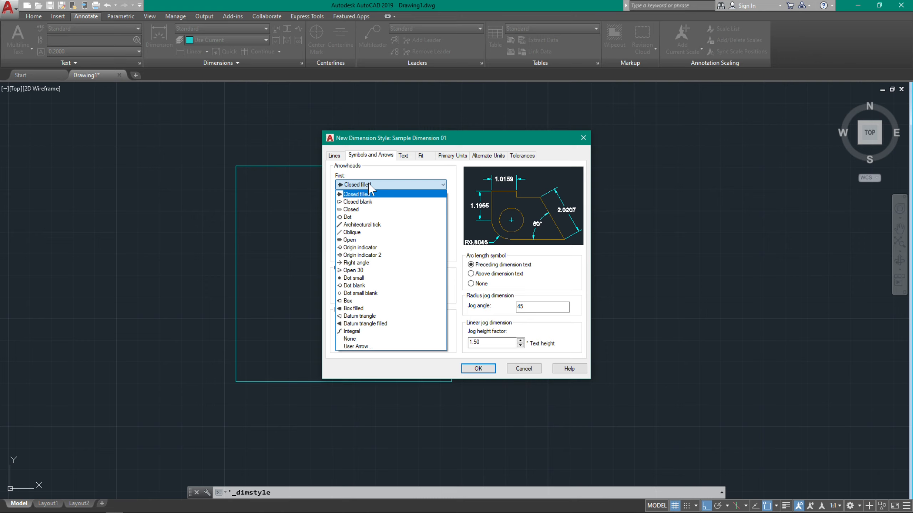
{"action": "left_click", "coordinate": [362, 202]}
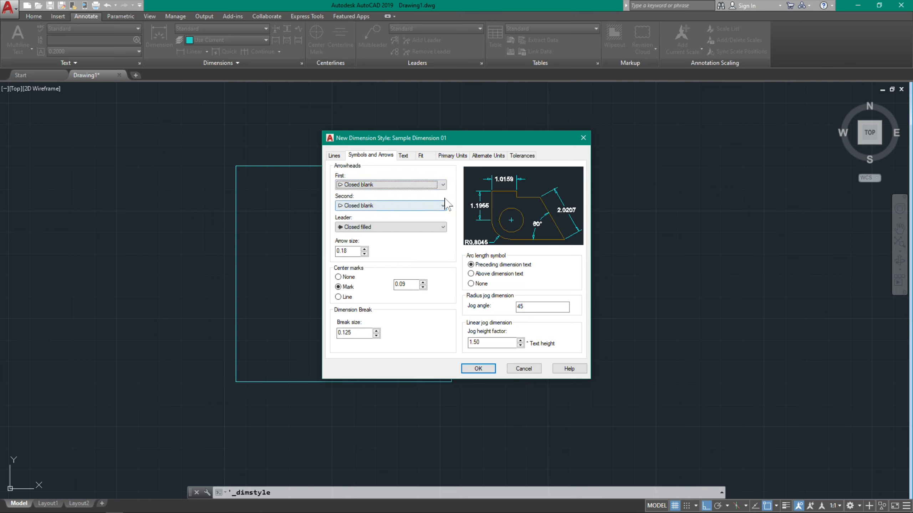
{"action": "left_click", "coordinate": [386, 187]}
{"action": "left_click", "coordinate": [362, 232]}
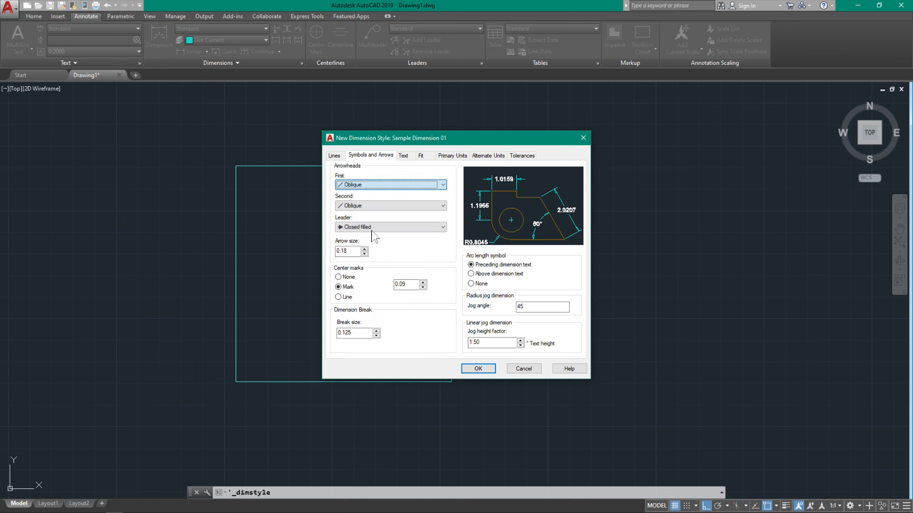
{"action": "left_click", "coordinate": [399, 185]}
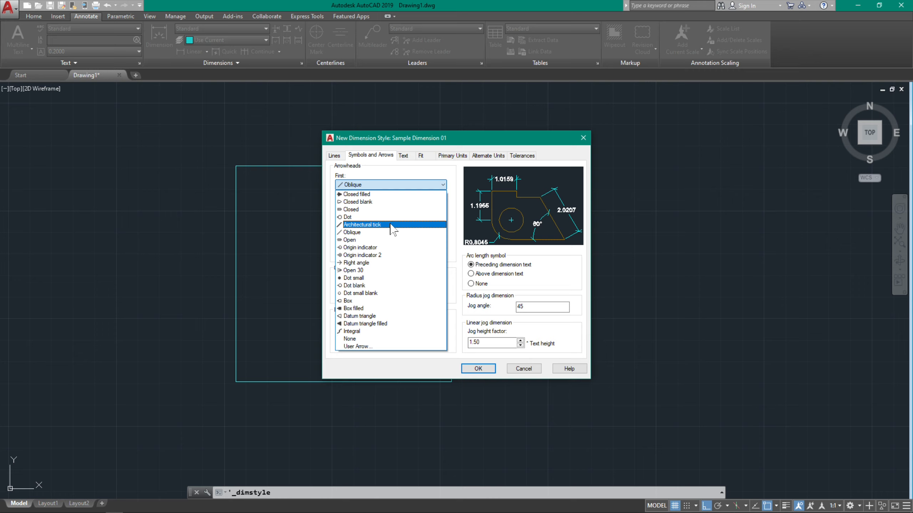
{"action": "left_click", "coordinate": [390, 225]}
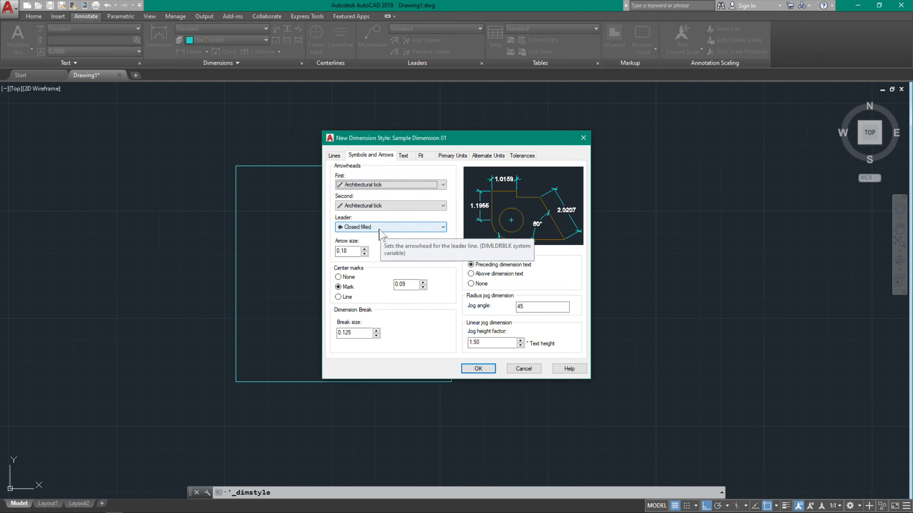
{"action": "left_click", "coordinate": [352, 254]}
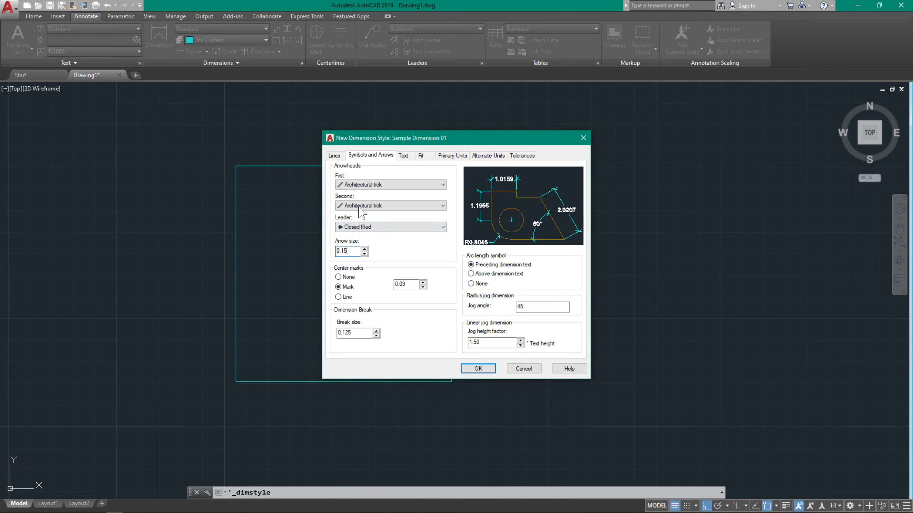
- Use the Standard text style for the dimension text, keep its font as Arial and make that text style current
{"action": "left_click", "coordinate": [404, 156]}
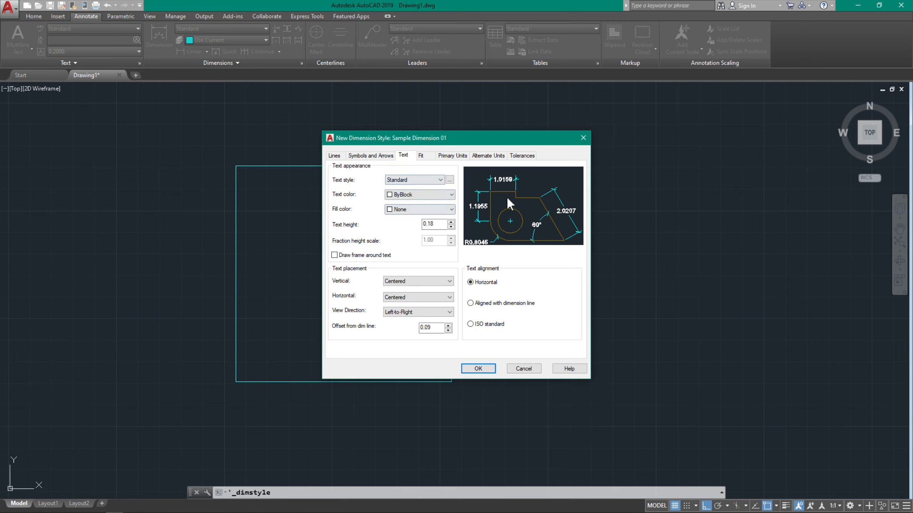
{"action": "left_click", "coordinate": [415, 180]}
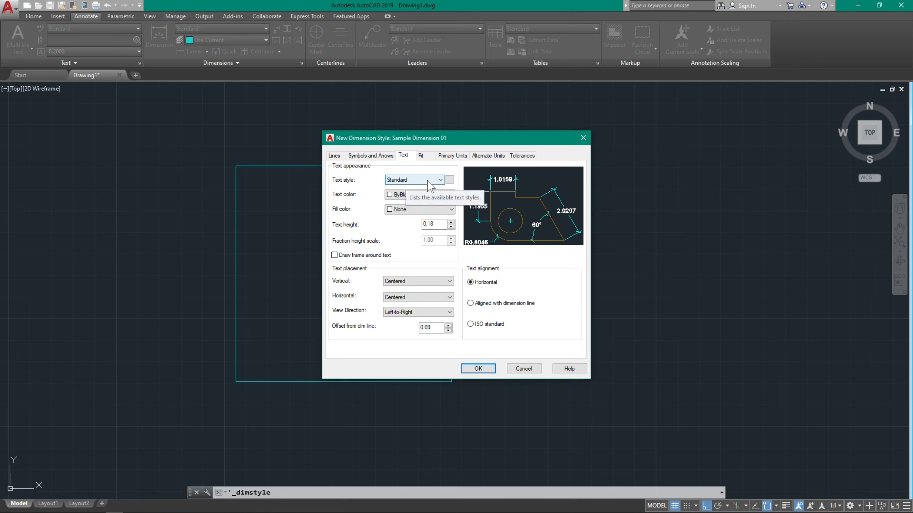
{"action": "left_click", "coordinate": [424, 190]}
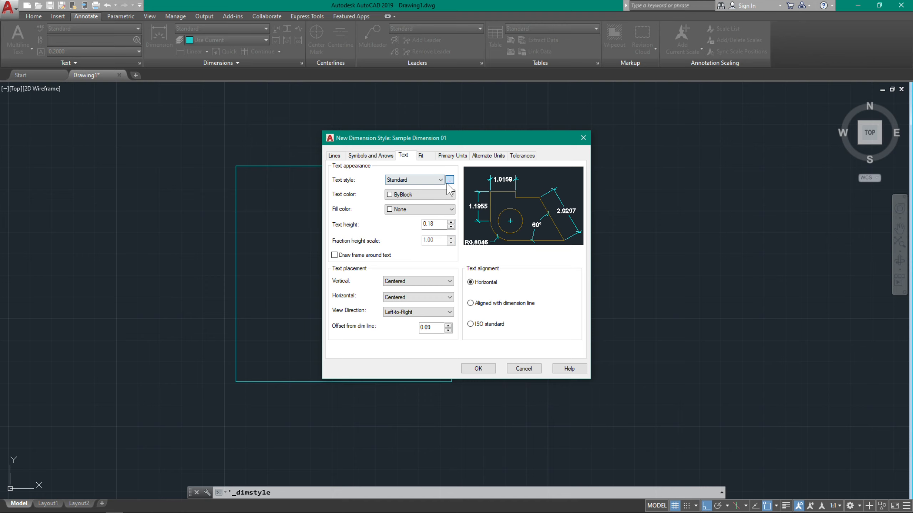
{"action": "left_click", "coordinate": [449, 180]}
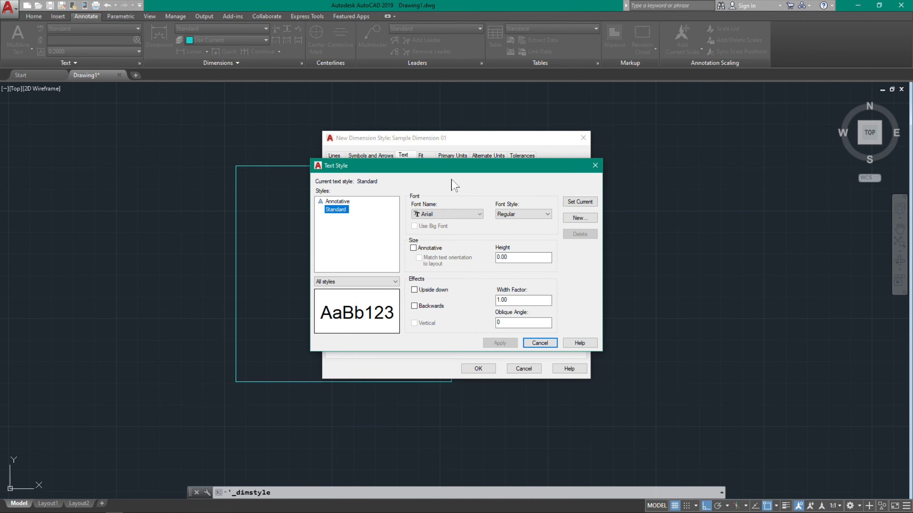
{"action": "left_click", "coordinate": [436, 213]}
{"action": "left_click", "coordinate": [437, 223]}
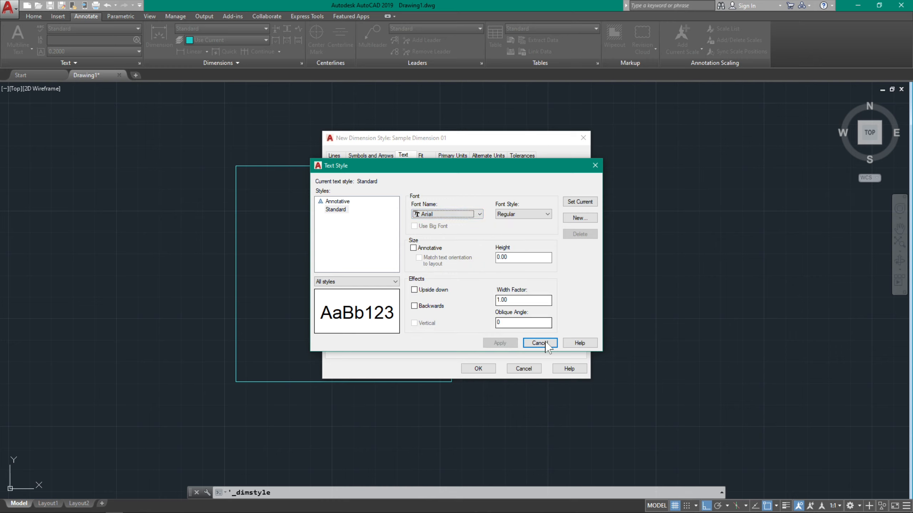
{"action": "left_click", "coordinate": [588, 205]}
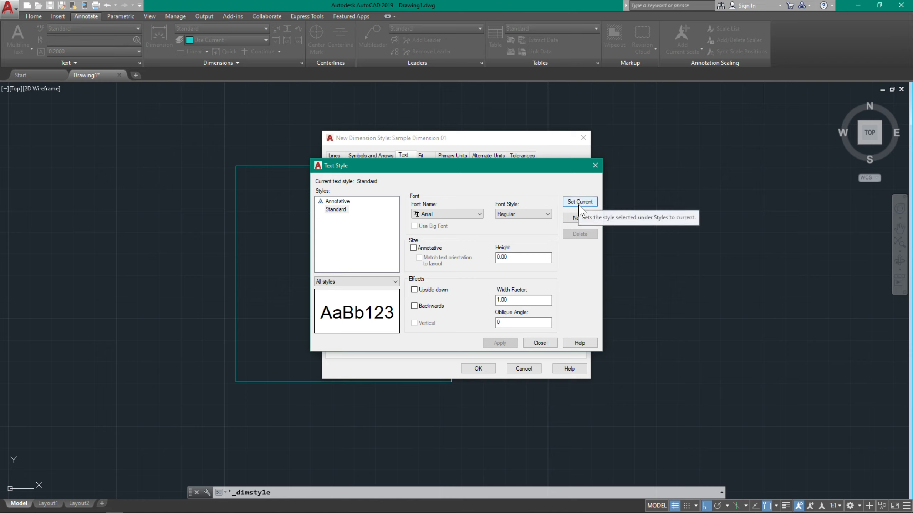
{"action": "left_click", "coordinate": [535, 343]}
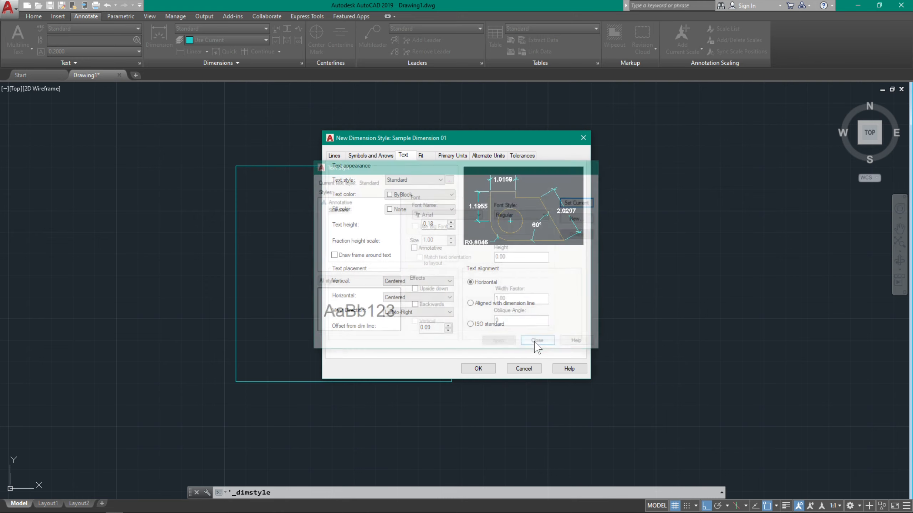
- Set the dimension text color to ByLayer and the text height to 0.15, leaving the frame around the text off
{"action": "left_click", "coordinate": [417, 194]}
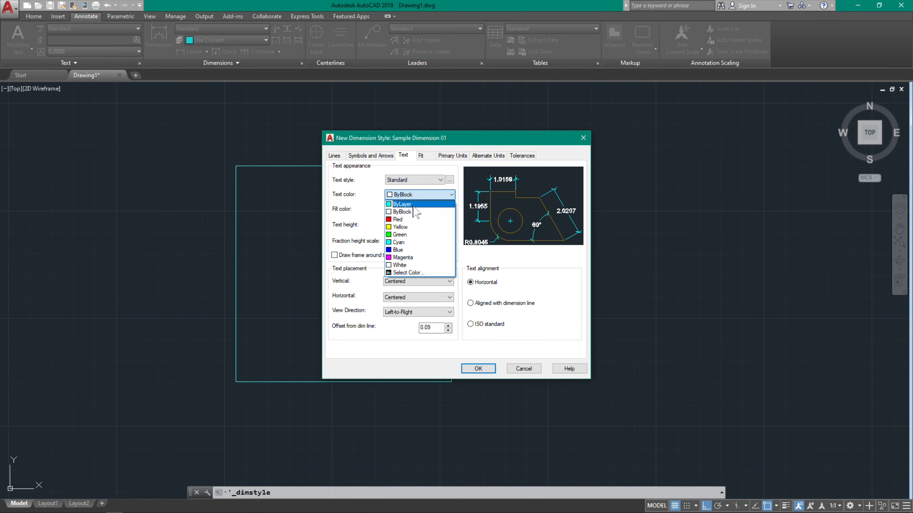
{"action": "left_click", "coordinate": [413, 206]}
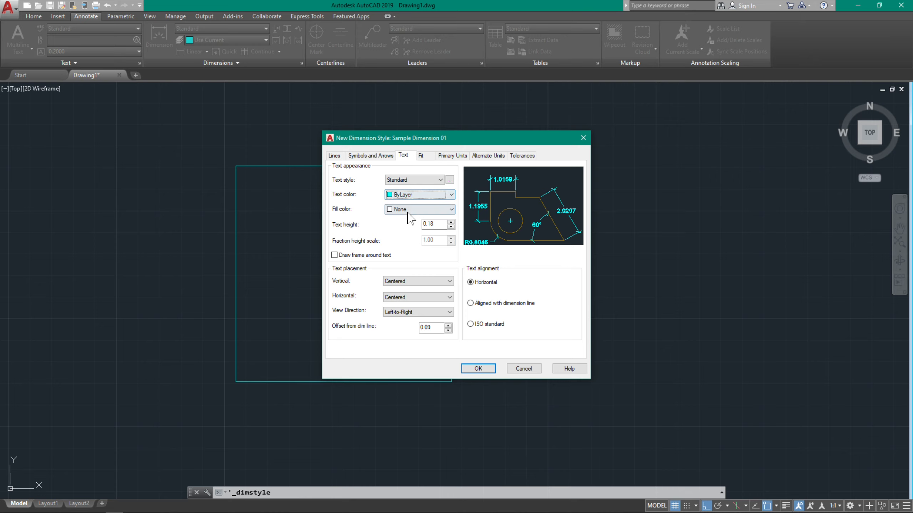
{"action": "left_click", "coordinate": [445, 225]}
{"action": "left_click", "coordinate": [417, 259]}
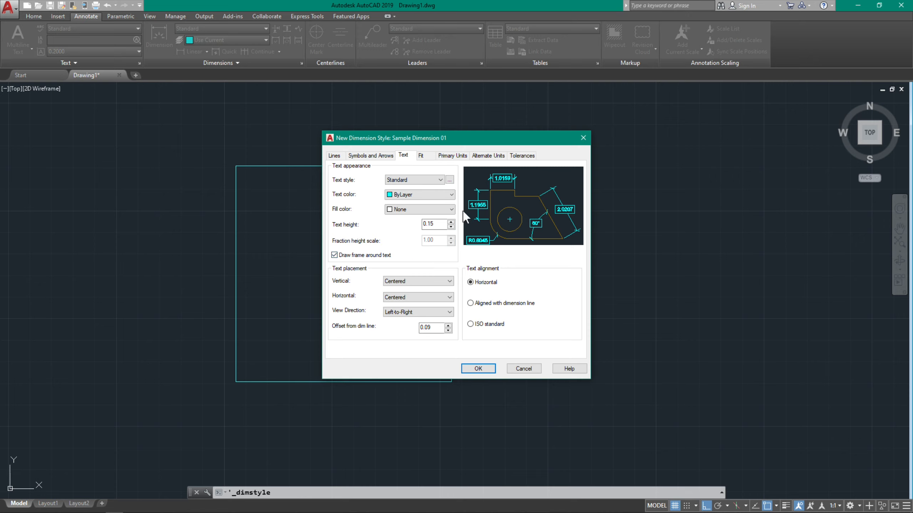
{"action": "left_click", "coordinate": [335, 256]}
{"action": "left_click", "coordinate": [334, 255]}
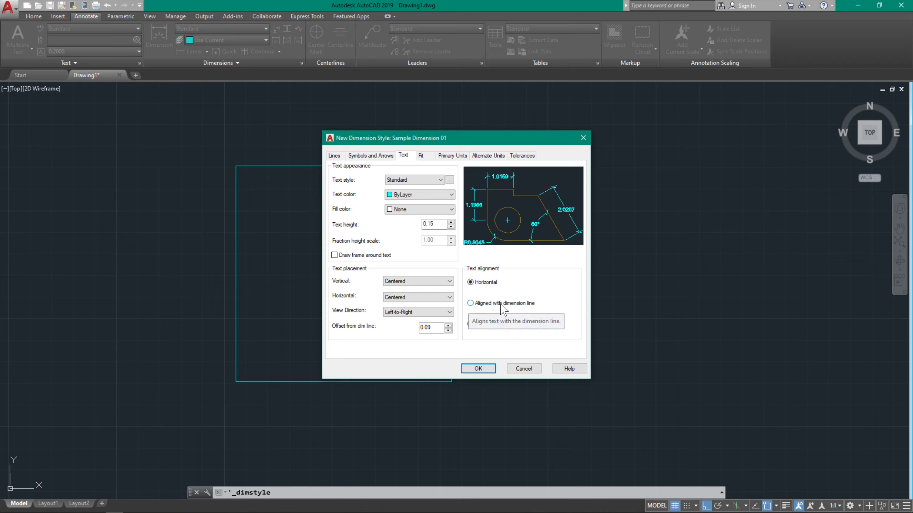
- Align the dimension text with the dimension line and set its vertical placement to Above
{"action": "left_click", "coordinate": [470, 304]}
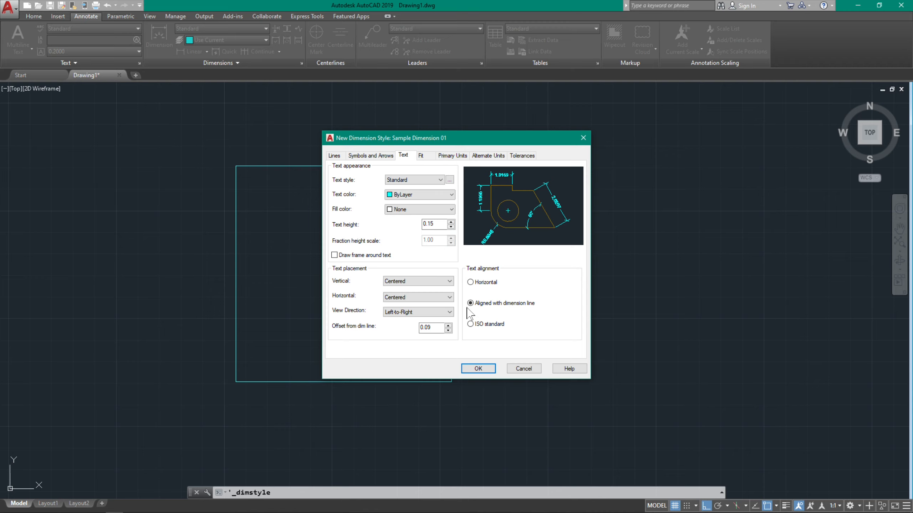
{"action": "left_click", "coordinate": [406, 284]}
{"action": "left_click", "coordinate": [406, 296]}
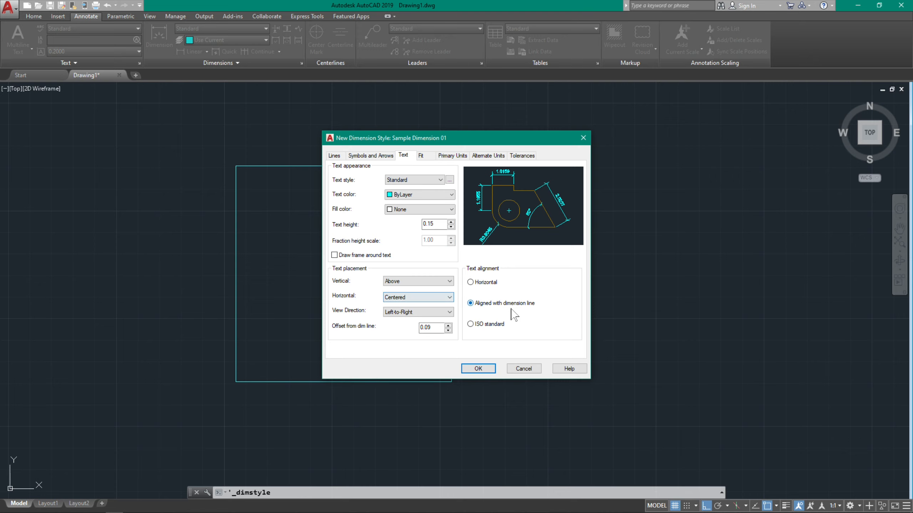
- Set the text offset from the dimension line to 0.05
{"action": "left_click", "coordinate": [433, 328]}
{"action": "key", "text": "BackSpace"}
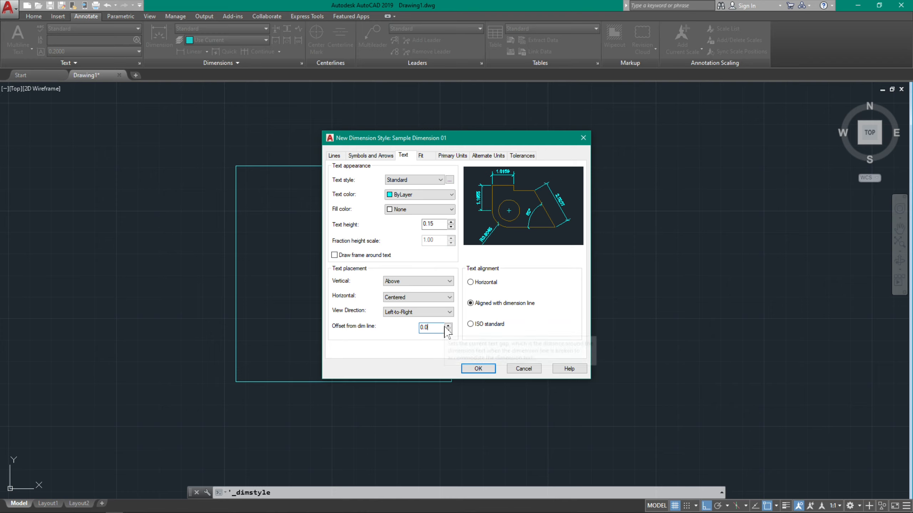
{"action": "type", "text": "5"}
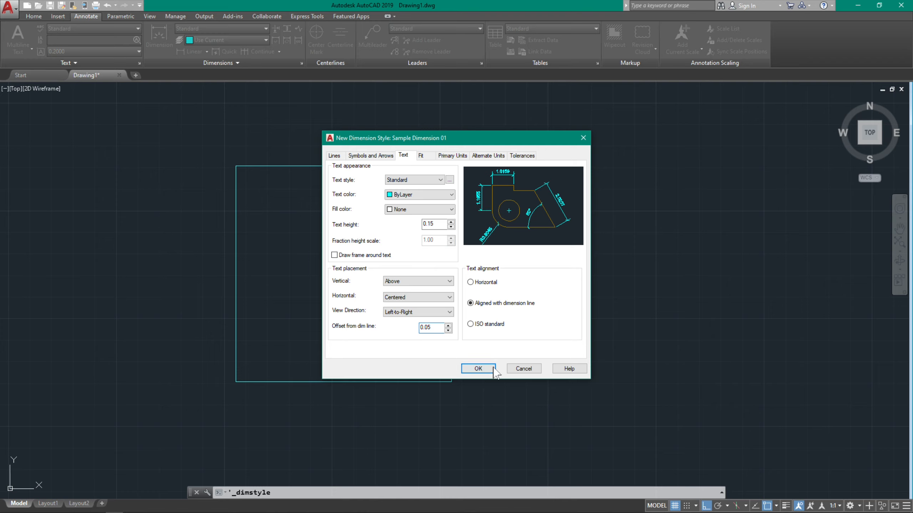
- Set the primary units to Decimal format with 0.00 precision and a period as the decimal separator
{"action": "left_click", "coordinate": [421, 156]}
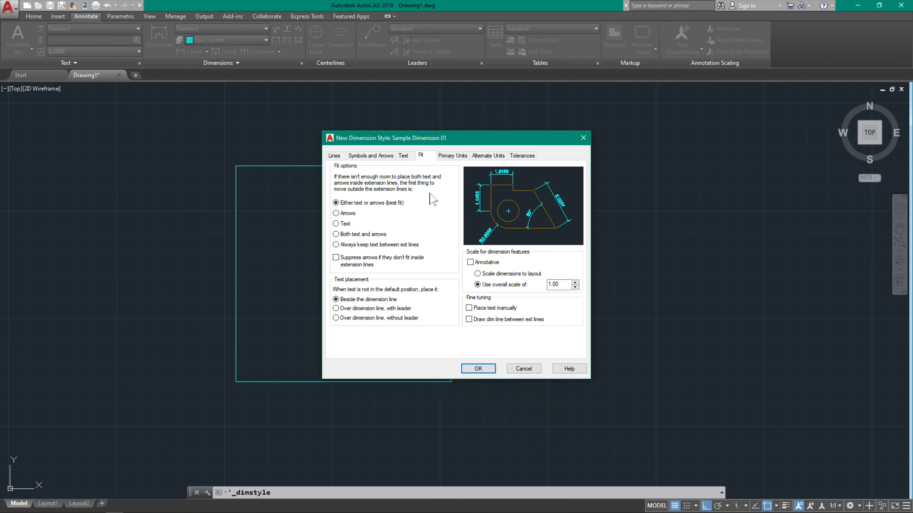
{"action": "left_click", "coordinate": [450, 162]}
{"action": "left_click", "coordinate": [417, 176]}
{"action": "left_click", "coordinate": [398, 190]}
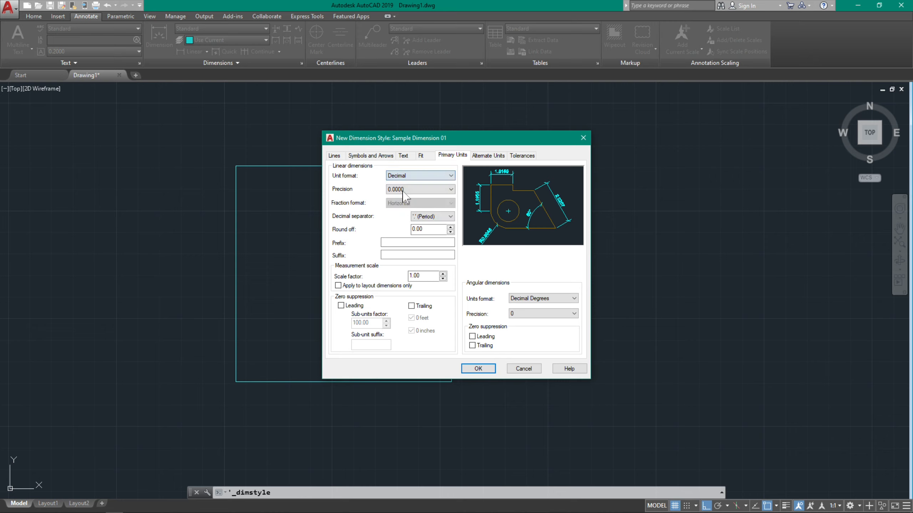
{"action": "left_click", "coordinate": [418, 189]}
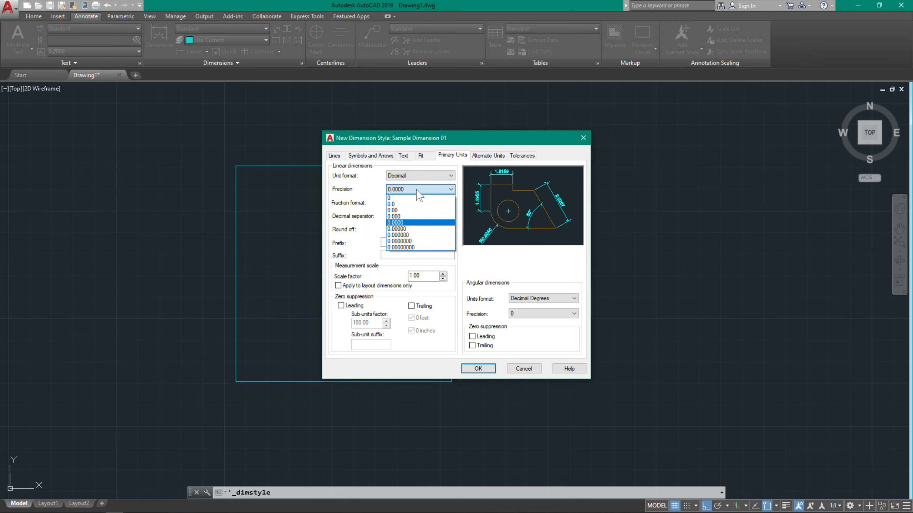
{"action": "left_click", "coordinate": [406, 211]}
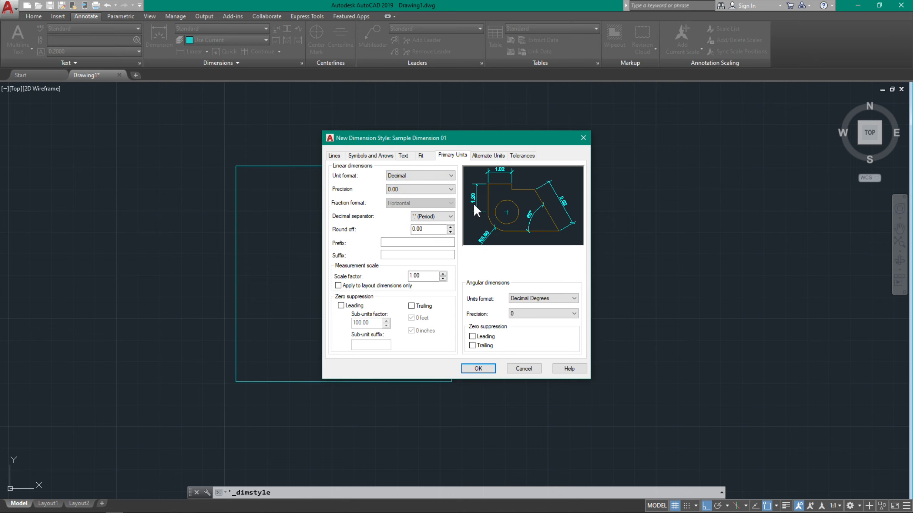
{"action": "left_click", "coordinate": [425, 216]}
{"action": "left_click", "coordinate": [431, 224]}
- Try Meter as the suffix for the linear dimensions, settle on M and check it in the style preview
{"action": "left_click", "coordinate": [408, 255]}
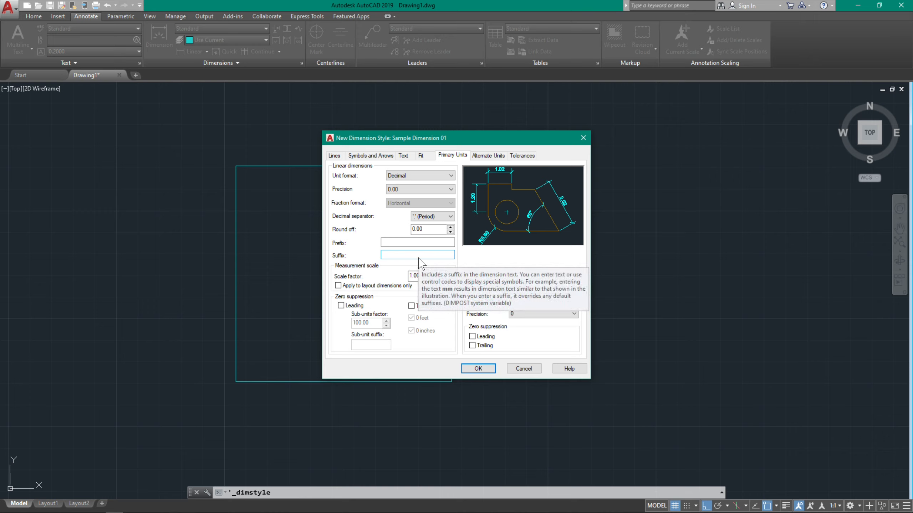
{"action": "type", "text": "m"}
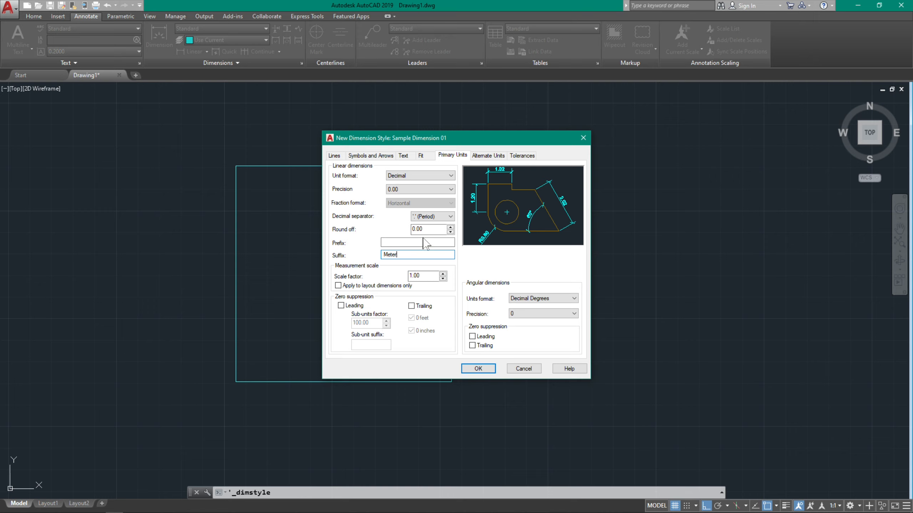
{"action": "left_click", "coordinate": [477, 158]}
{"action": "left_click", "coordinate": [452, 155]}
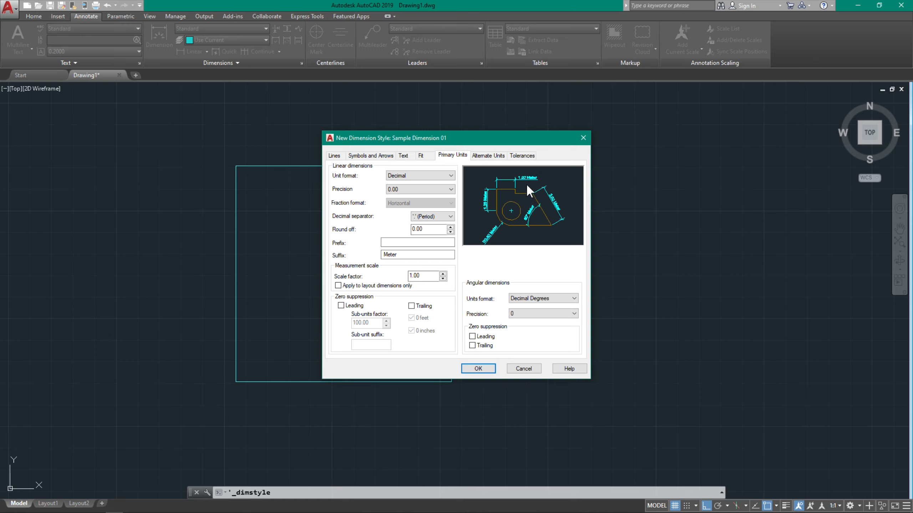
{"action": "left_click", "coordinate": [416, 256]}
{"action": "left_click", "coordinate": [422, 156]}
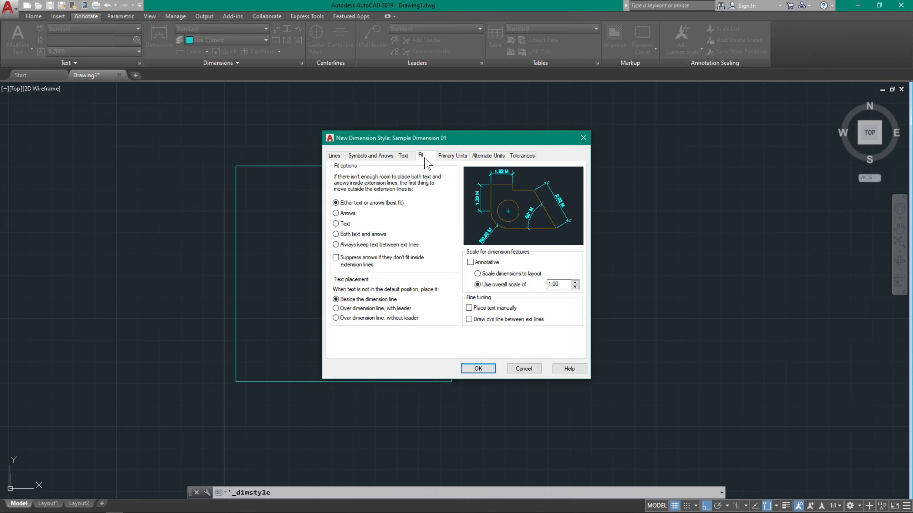
{"action": "left_click", "coordinate": [448, 156]}
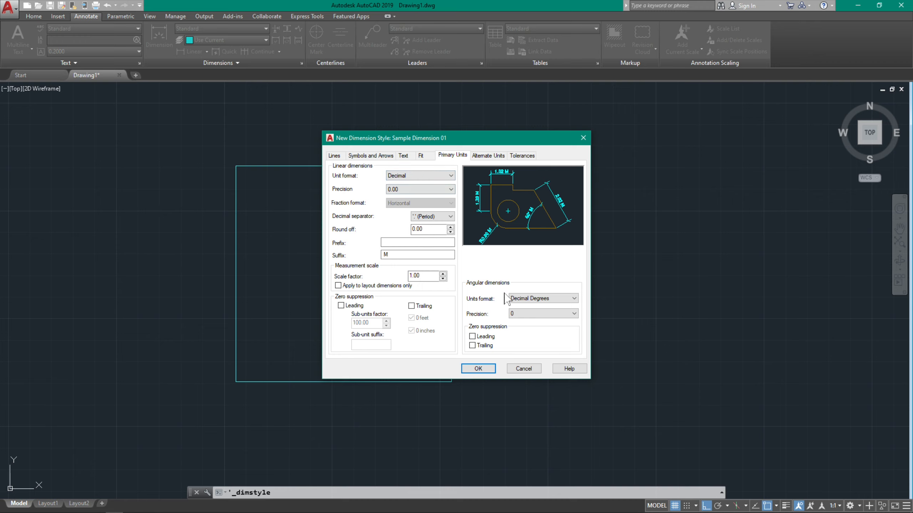
- Review the alternate units and tolerance settings without changing them, and save the Sample Dimension 01 style
{"action": "left_click", "coordinate": [490, 157]}
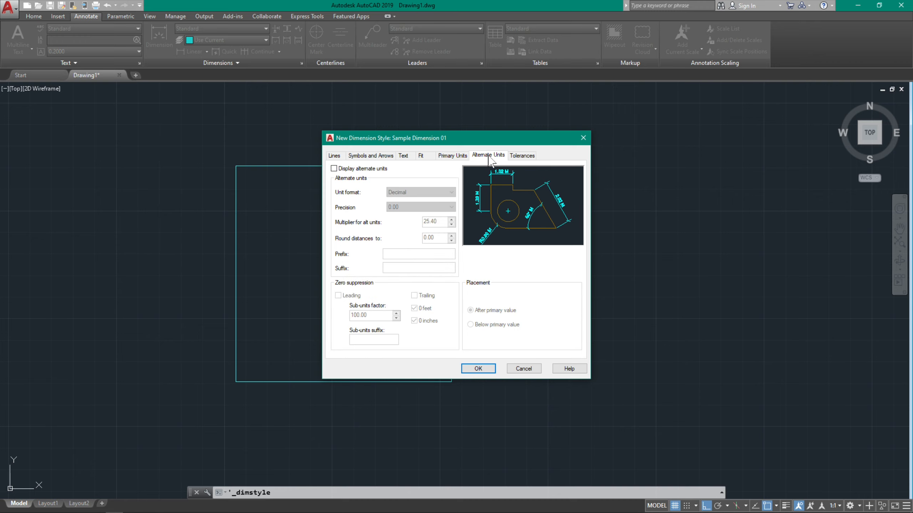
{"action": "left_click", "coordinate": [521, 156]}
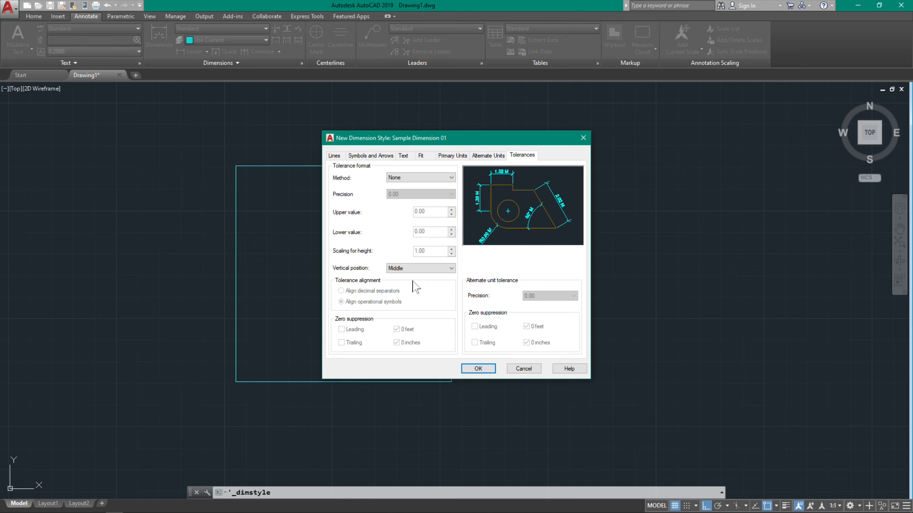
{"action": "left_click", "coordinate": [472, 368]}
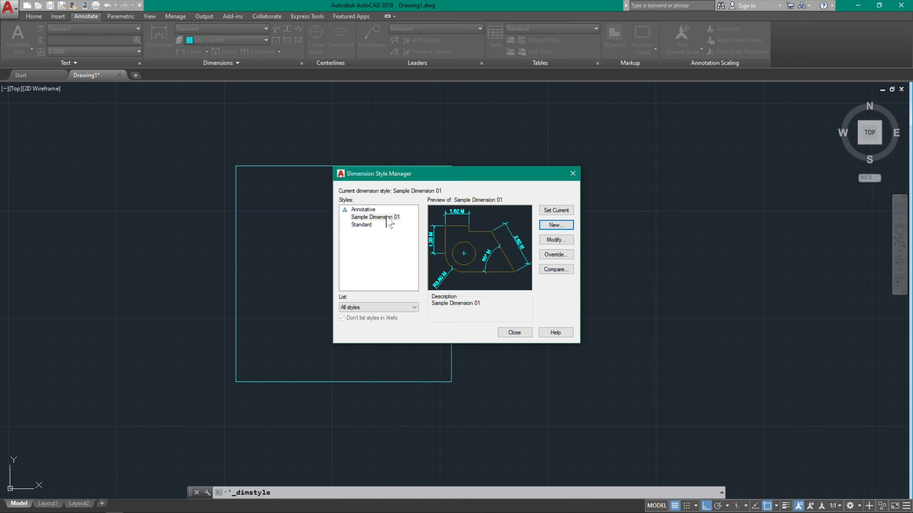
- Make Sample Dimension 01 the current dimension style and close the Dimension Style Manager
{"action": "left_click", "coordinate": [557, 212]}
{"action": "left_click", "coordinate": [387, 219]}
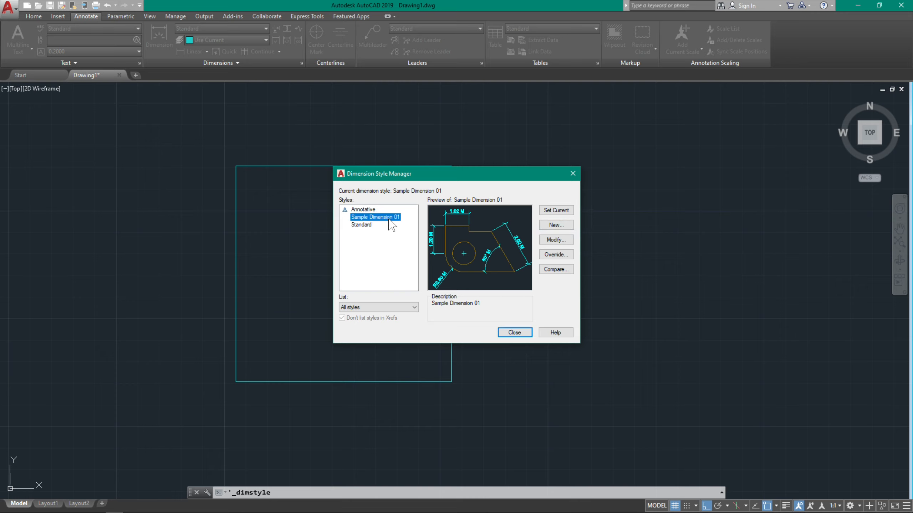
{"action": "left_click", "coordinate": [553, 213]}
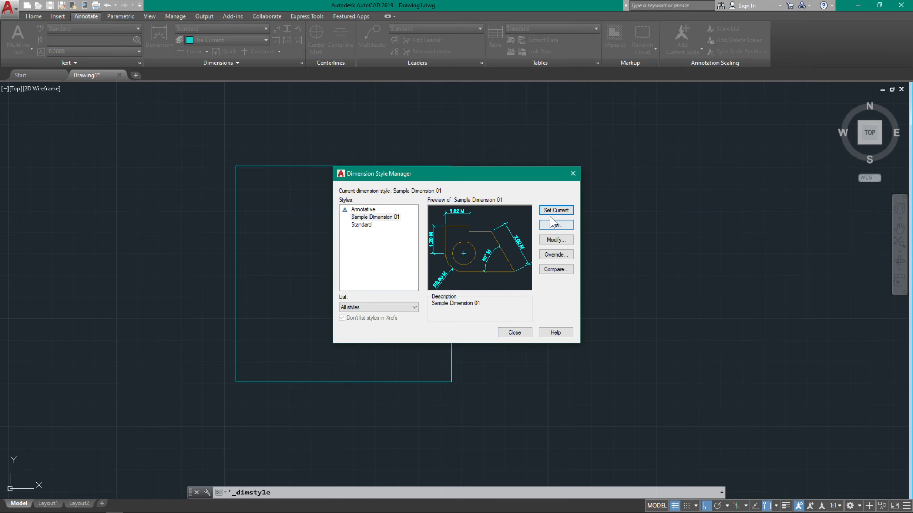
{"action": "left_click", "coordinate": [514, 333]}
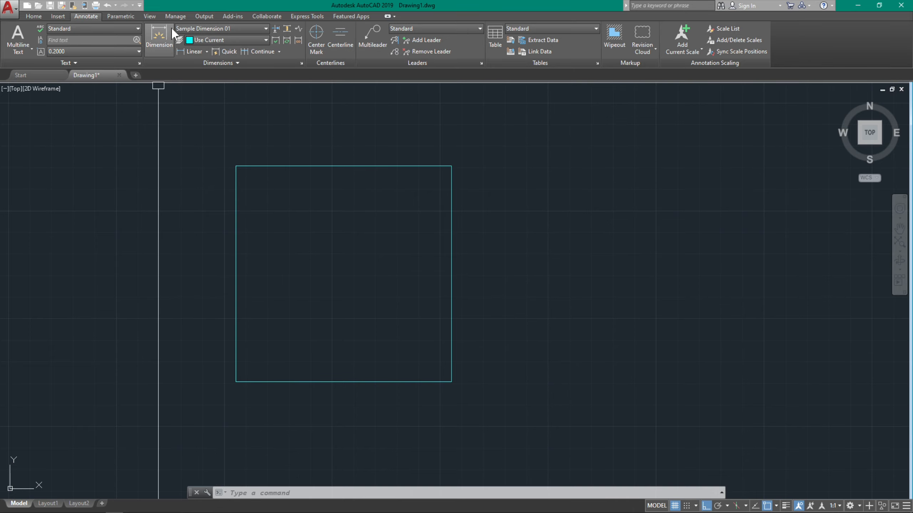
- Dimension the square's top edge between its two upper corners, with the dimension line placed above the edge
{"action": "left_click", "coordinate": [163, 39]}
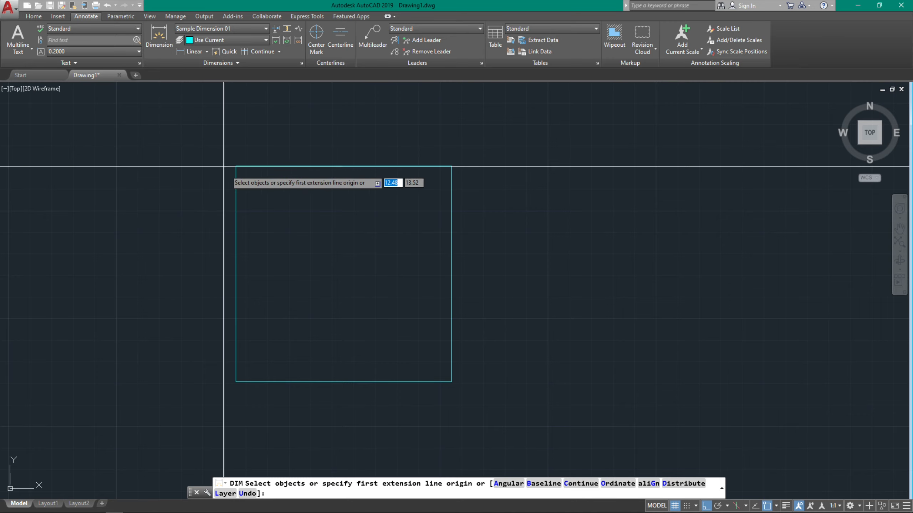
{"action": "key", "text": "Return"}
{"action": "left_click", "coordinate": [235, 166]}
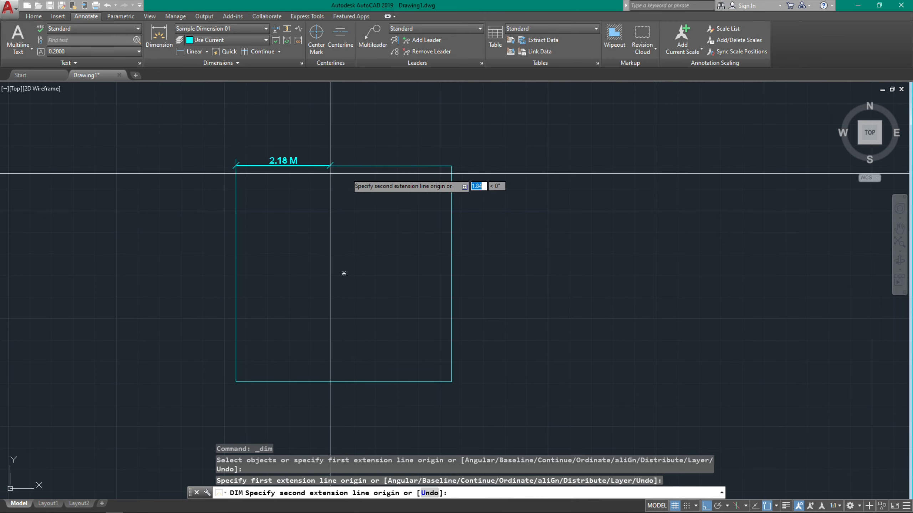
{"action": "left_click", "coordinate": [451, 165]}
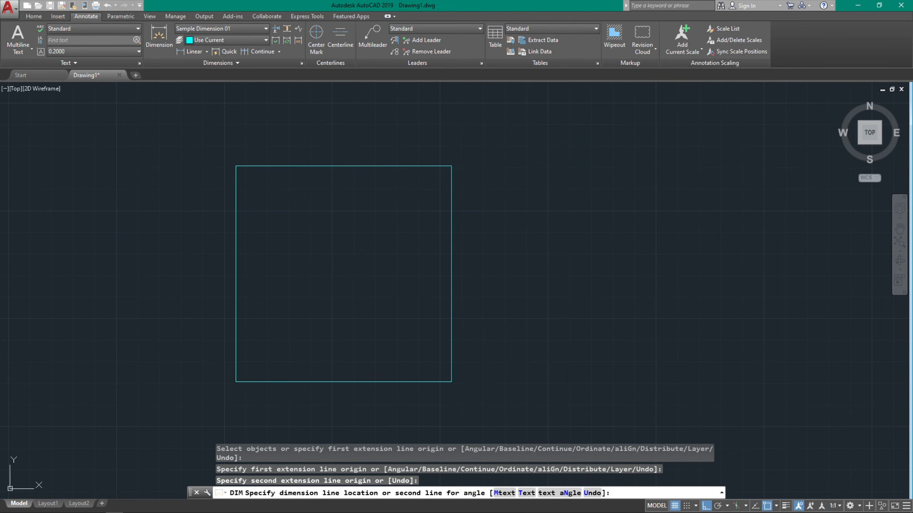
{"action": "left_click", "coordinate": [457, 116]}
- Dimension the square's left edge between its upper and lower corners, with the dimension line placed outside the square, and end the command
{"action": "left_click", "coordinate": [235, 166]}
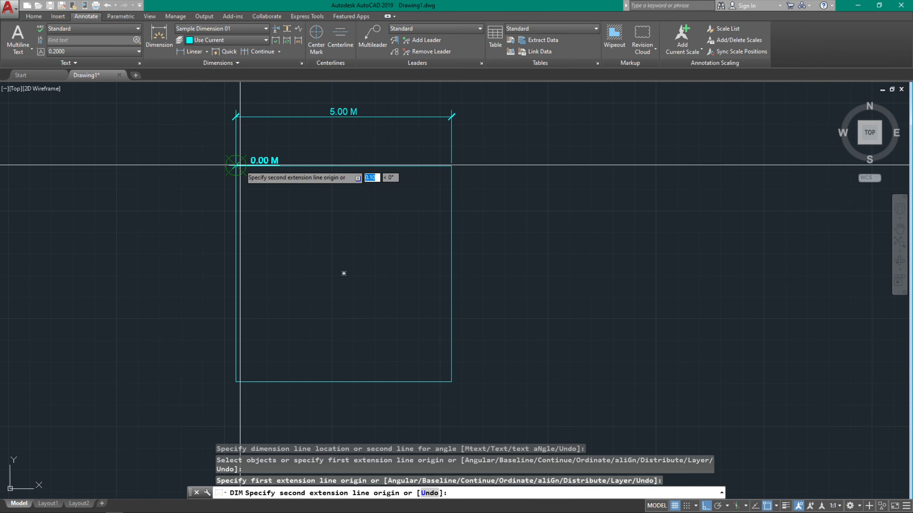
{"action": "left_click", "coordinate": [236, 381]}
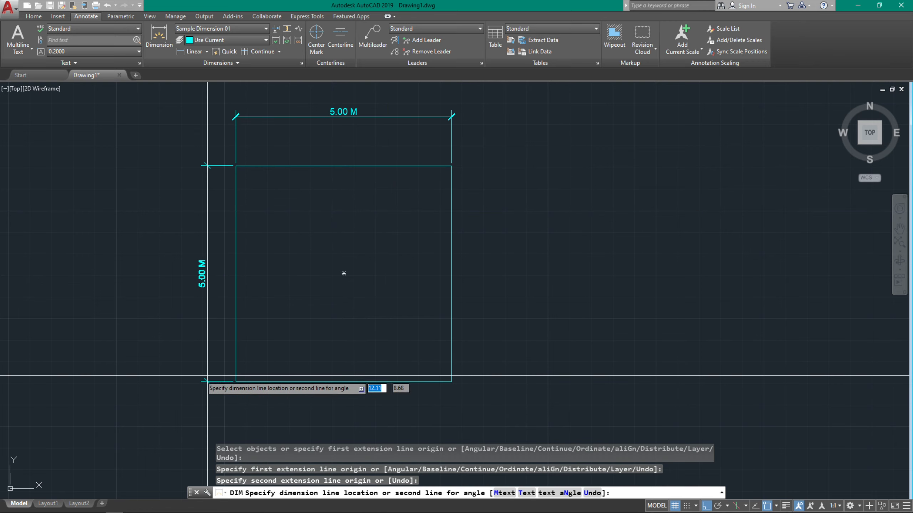
{"action": "left_click", "coordinate": [179, 376]}
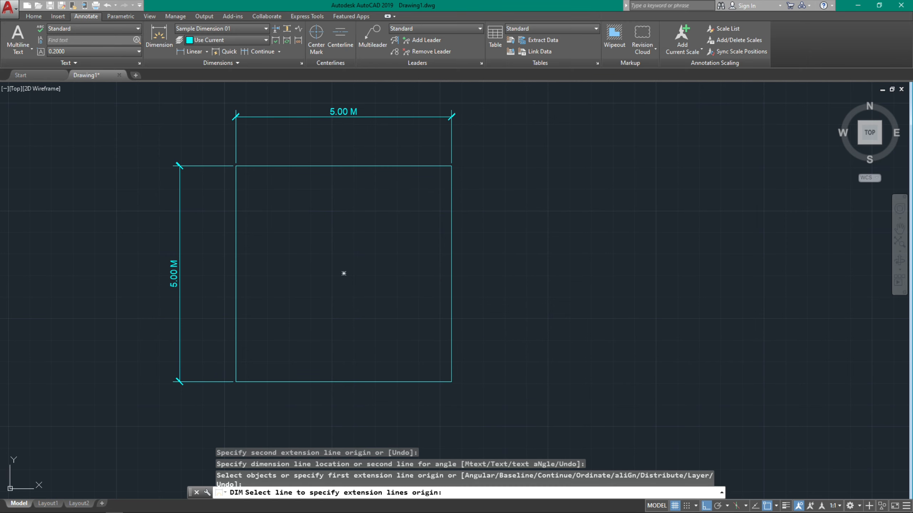
{"action": "key", "text": "Return"}
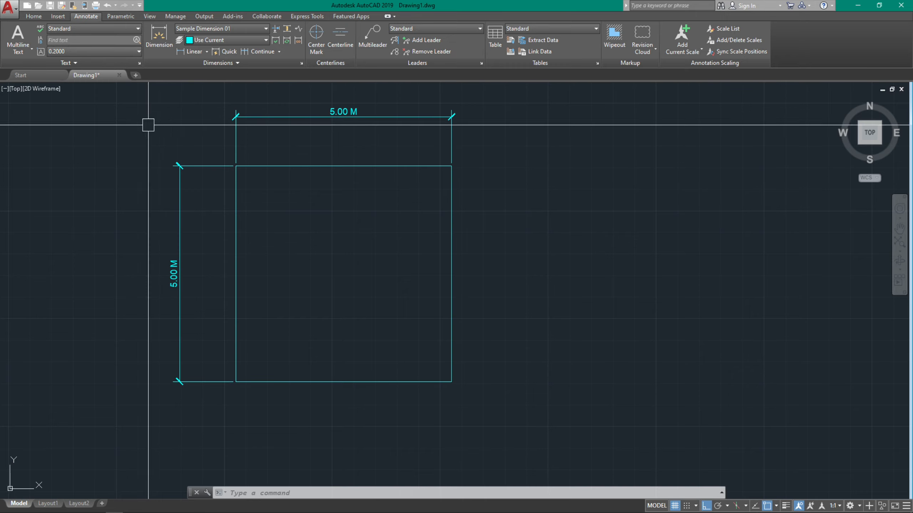
- Create a new layer named Dimension in the Layer Properties Manager
{"action": "left_click", "coordinate": [33, 17]}
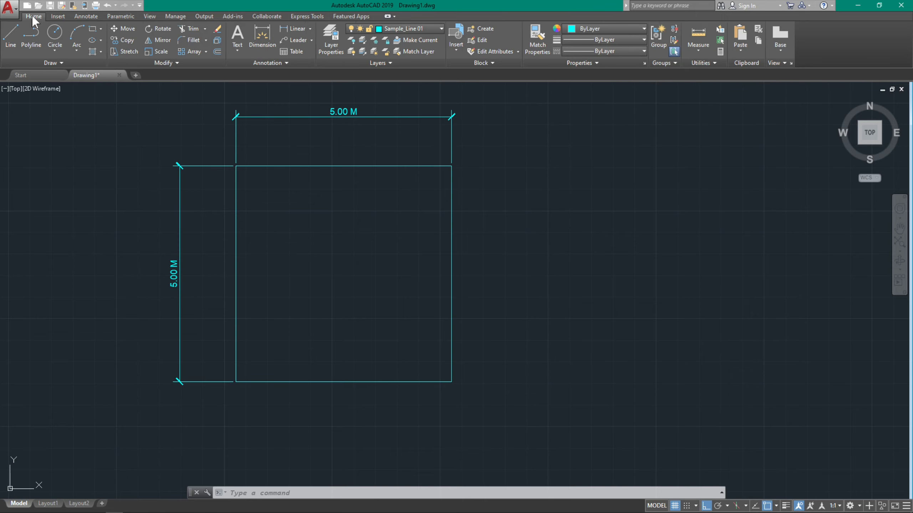
{"action": "left_click", "coordinate": [331, 42]}
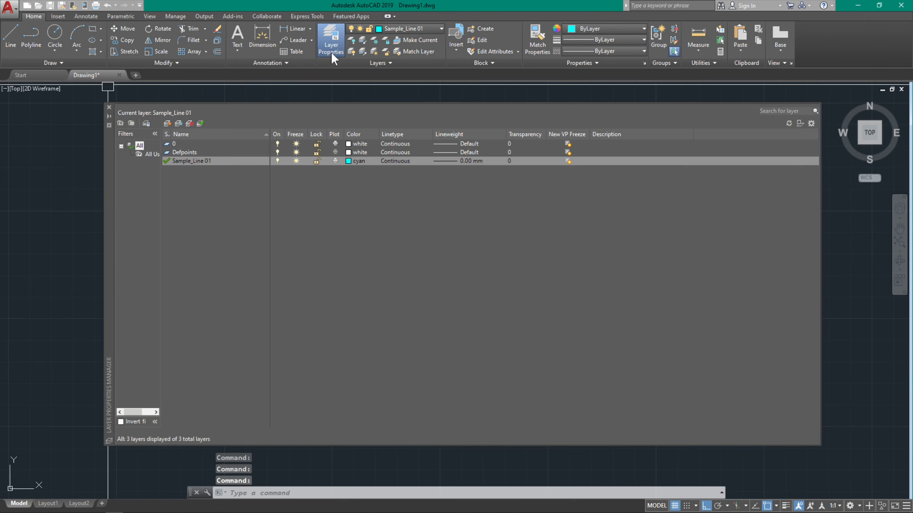
{"action": "left_click", "coordinate": [169, 123]}
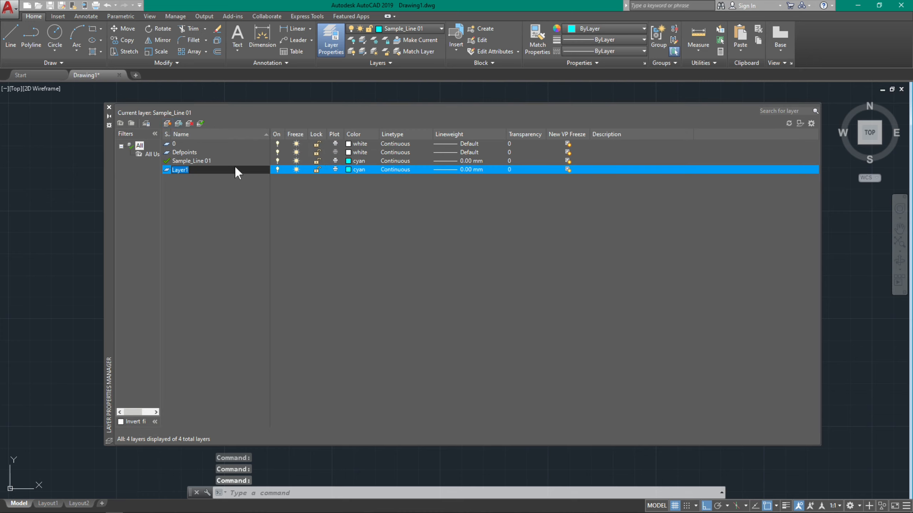
{"action": "type", "text": "Di"}
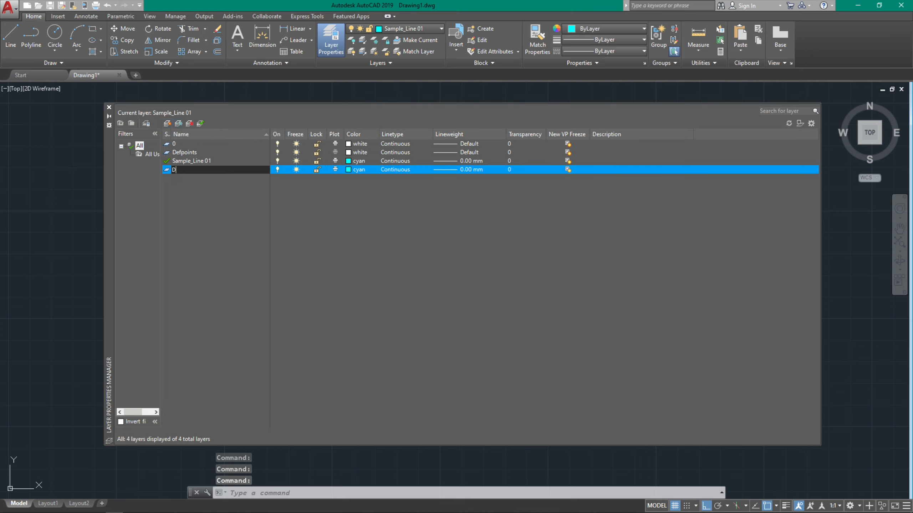
{"action": "type", "text": "mension"}
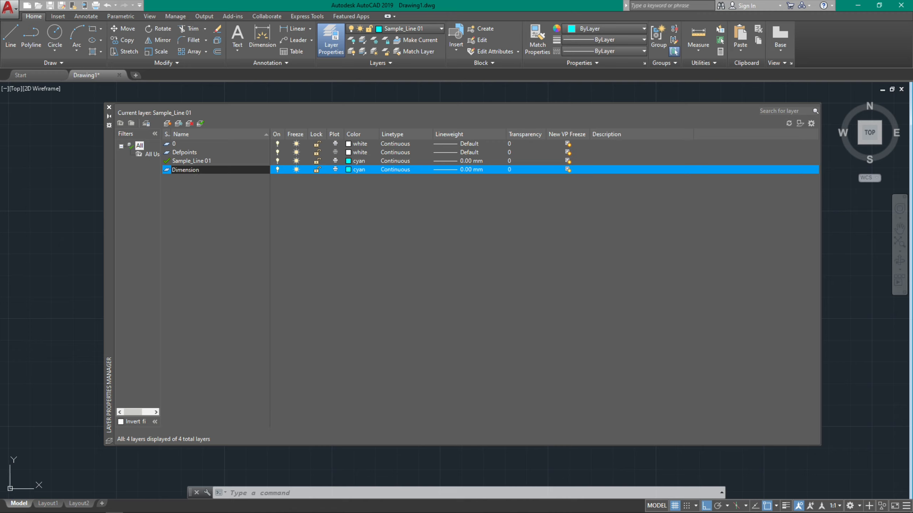
{"action": "key", "text": "Return"}
- Set the Dimension layer's color to red
{"action": "left_click", "coordinate": [351, 170]}
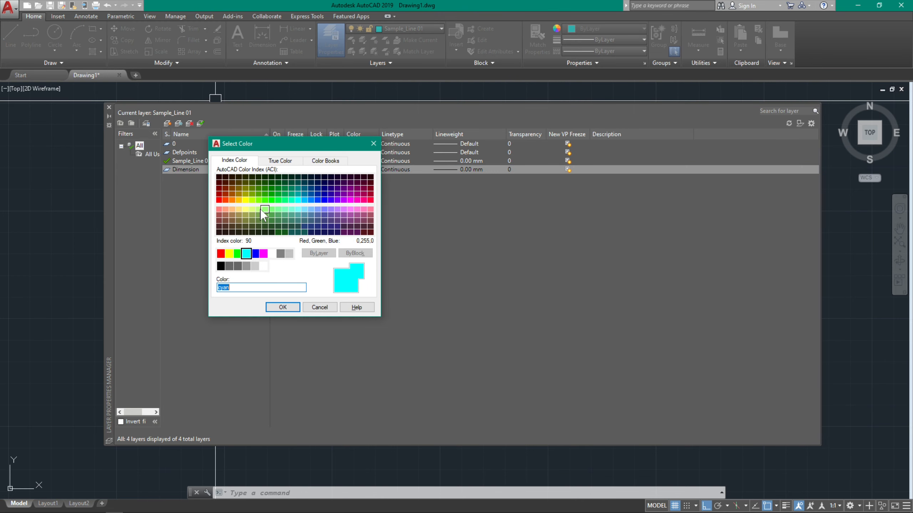
{"action": "left_click", "coordinate": [221, 254]}
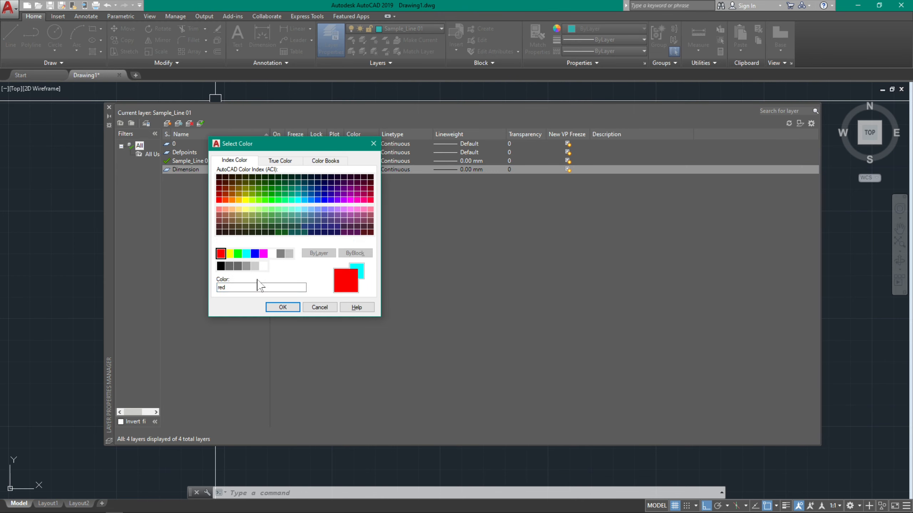
{"action": "left_click", "coordinate": [282, 307]}
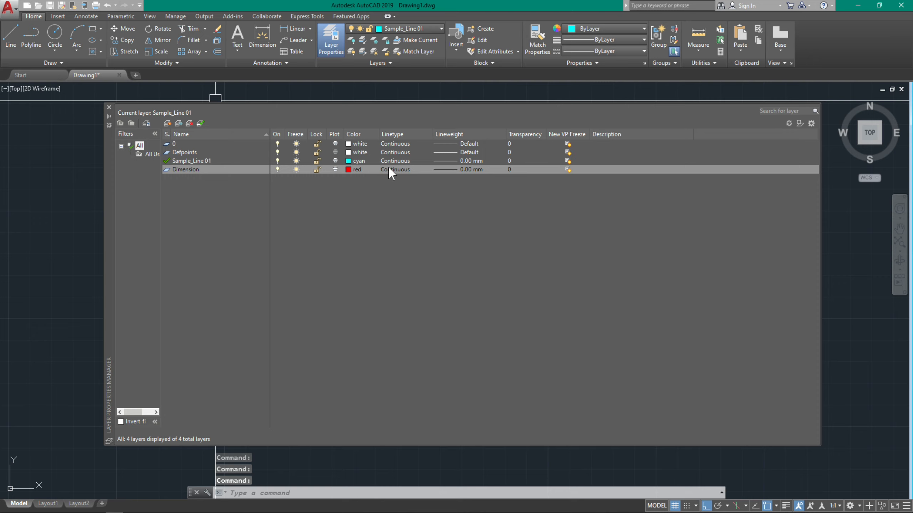
- Accept the 0.00 mm lineweight and Continuous linetype for the Dimension layer, and close the Layer Properties Manager
{"action": "left_click", "coordinate": [459, 169]}
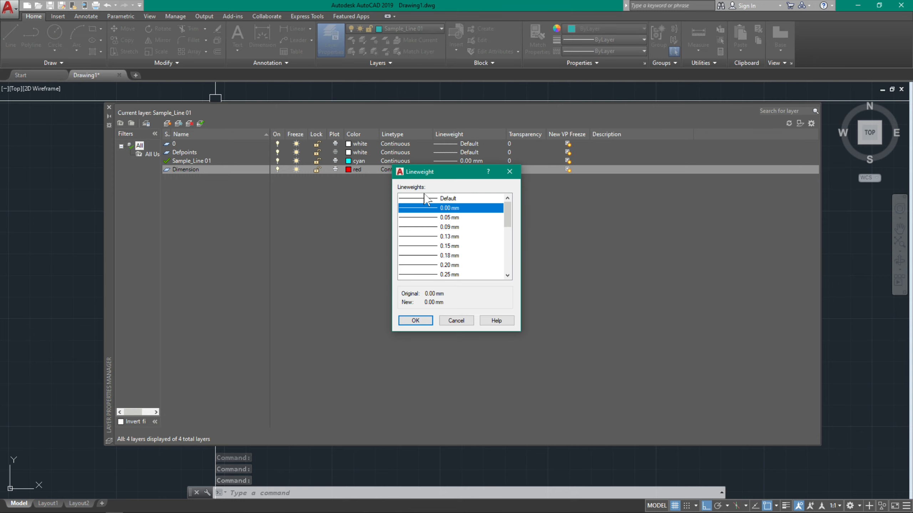
{"action": "left_click", "coordinate": [415, 320]}
{"action": "left_click", "coordinate": [402, 170]}
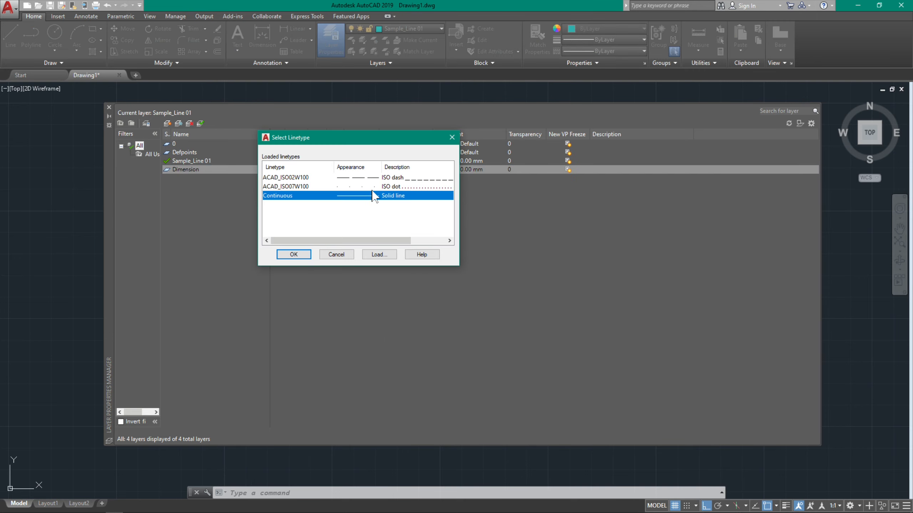
{"action": "left_click", "coordinate": [294, 254]}
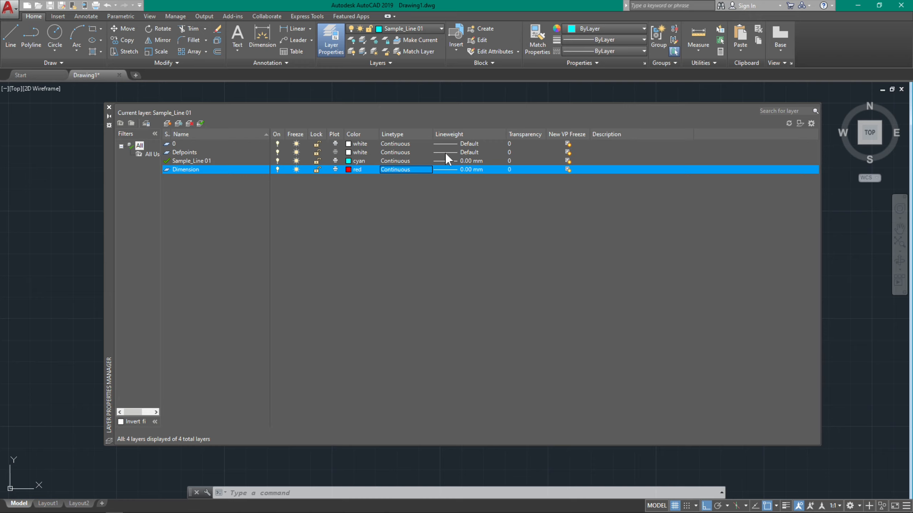
{"action": "left_click", "coordinate": [108, 108]}
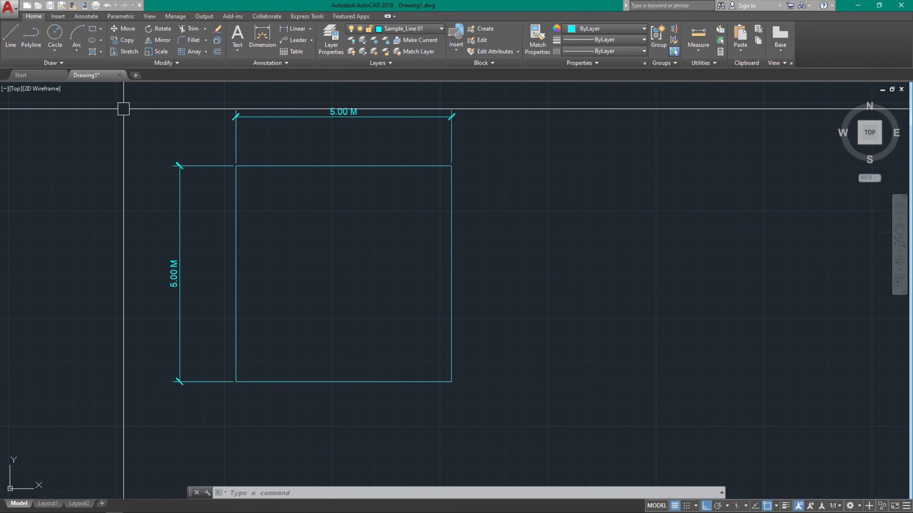
- Move both of the square's dimensions to the Dimension layer and clear the selection
{"action": "left_click", "coordinate": [201, 261]}
{"action": "left_click", "coordinate": [134, 130]}
{"action": "left_click", "coordinate": [266, 144]}
{"action": "left_click", "coordinate": [199, 95]}
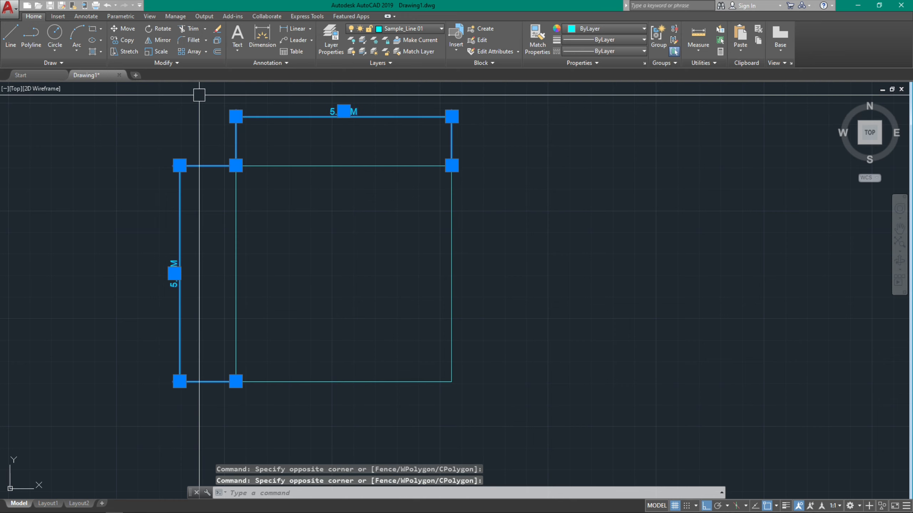
{"action": "left_click", "coordinate": [408, 30]}
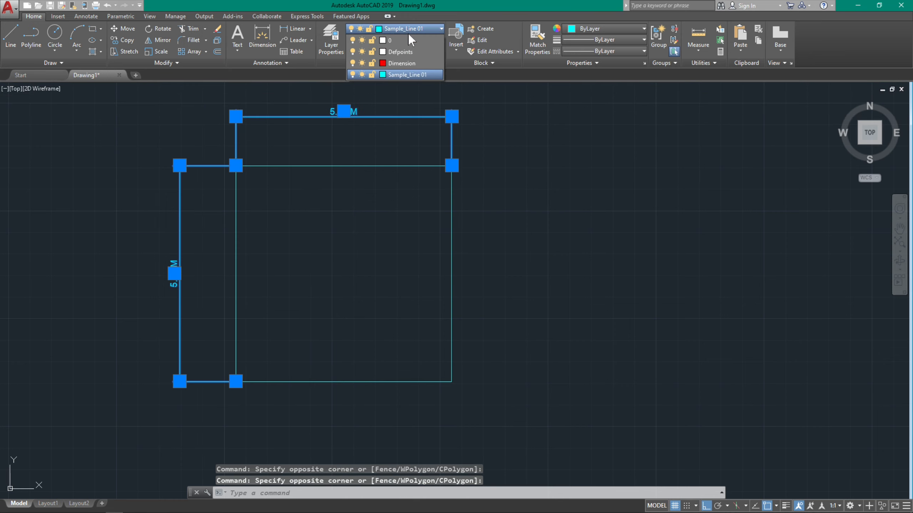
{"action": "left_click", "coordinate": [402, 63]}
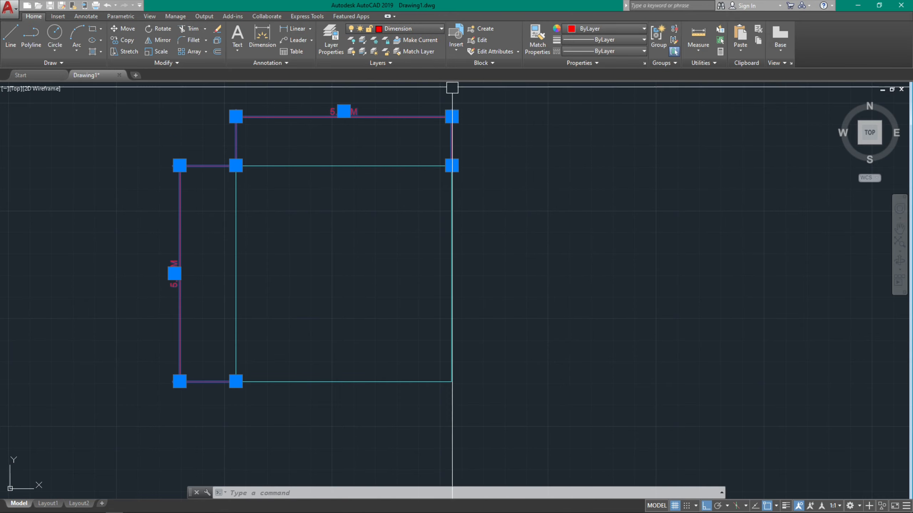
{"action": "key", "text": "Escape"}
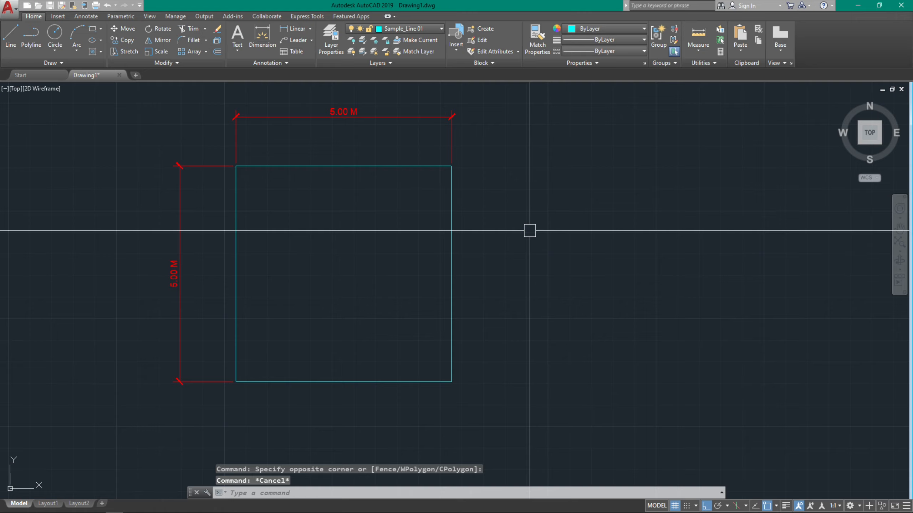
- Create another layer named Sample_Line 02 in the Layer Properties Manager
{"action": "middle_click_drag", "start_coordinate": [483, 380], "coordinate": [542, 383]}
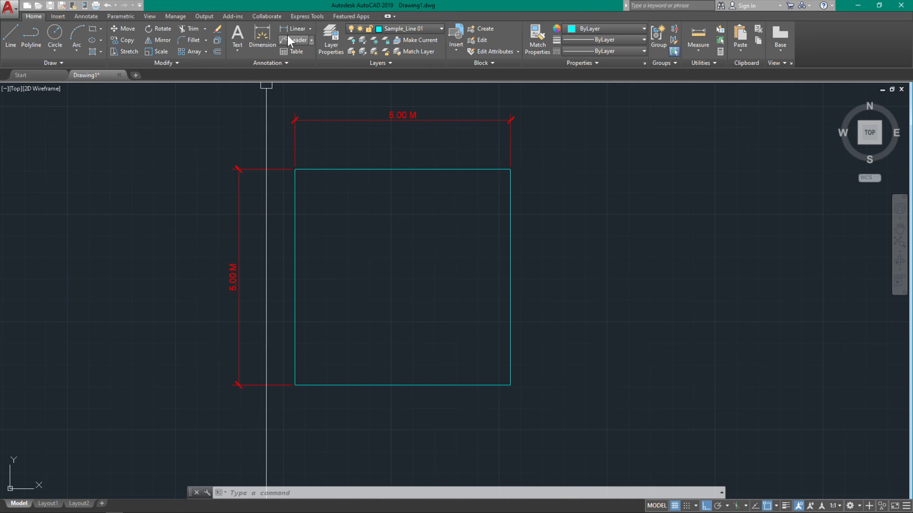
{"action": "left_click", "coordinate": [331, 34]}
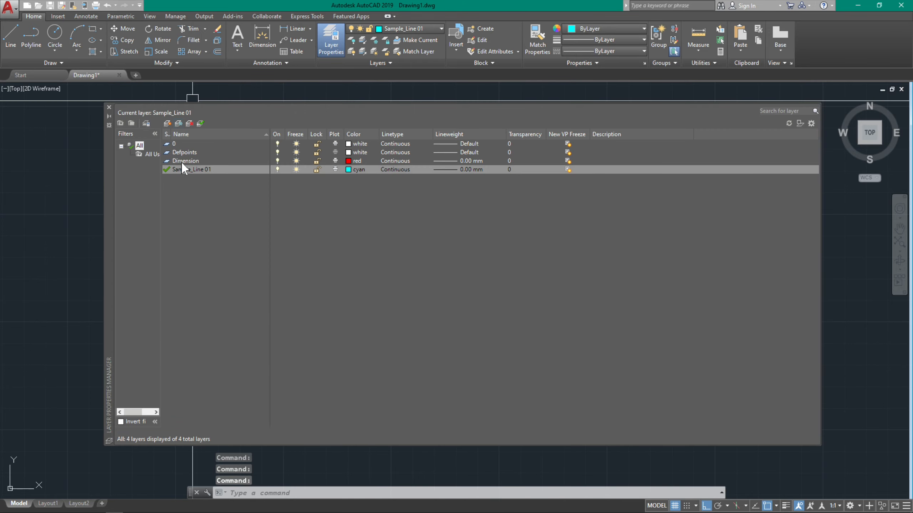
{"action": "left_click", "coordinate": [168, 124]}
{"action": "type", "text": "S"}
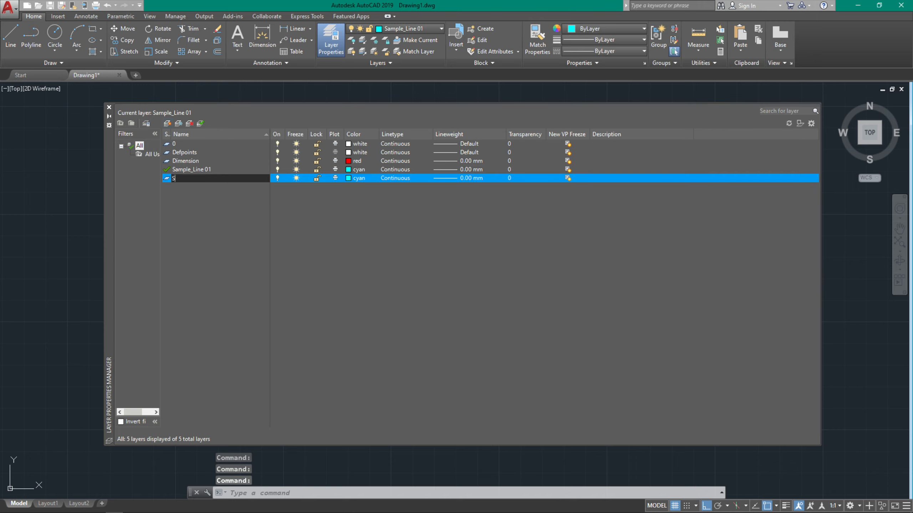
{"action": "type", "text": "ample "}
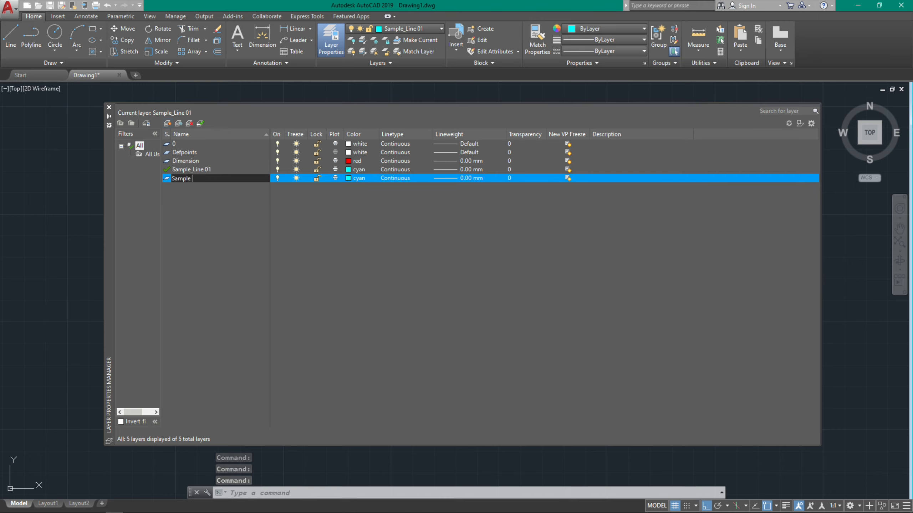
{"action": "type", "text": "_Line 02"}
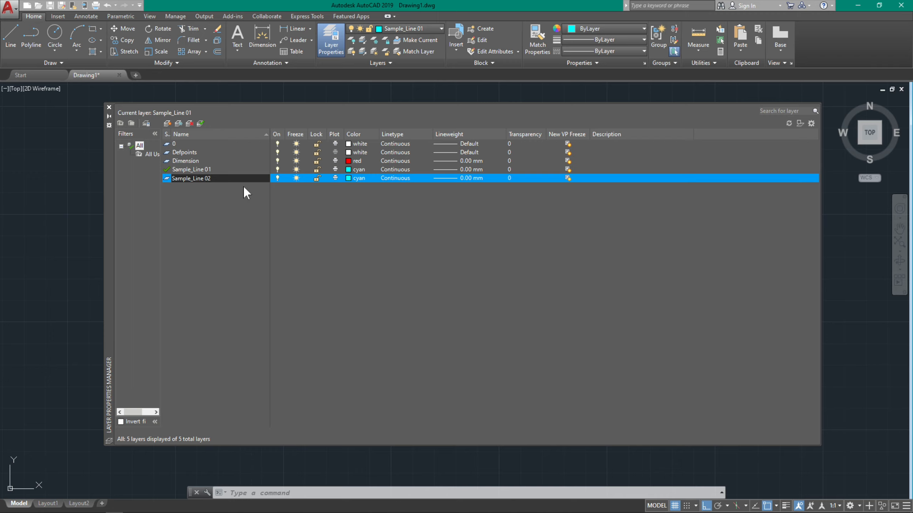
{"action": "key", "text": "Return"}
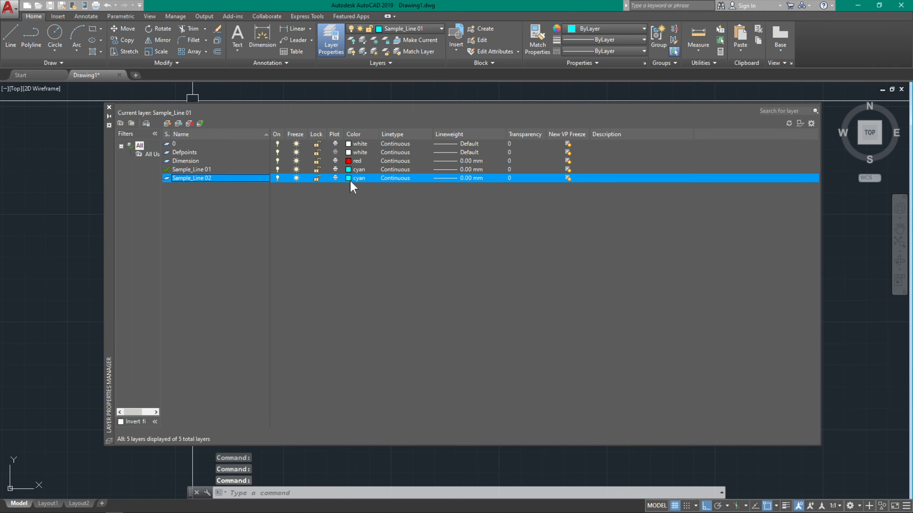
- Try magenta for the Sample_Line 02 layer, and settle on blue as its color
{"action": "left_click", "coordinate": [348, 178]}
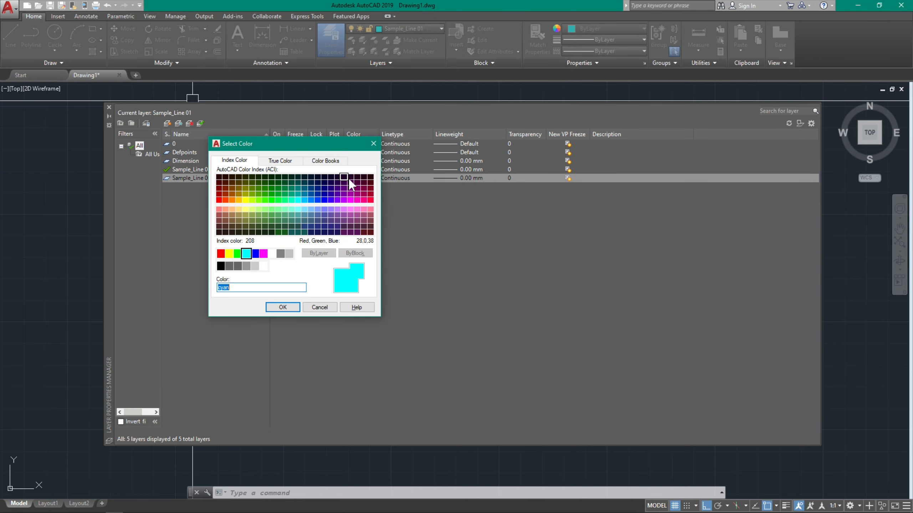
{"action": "left_click", "coordinate": [263, 254]}
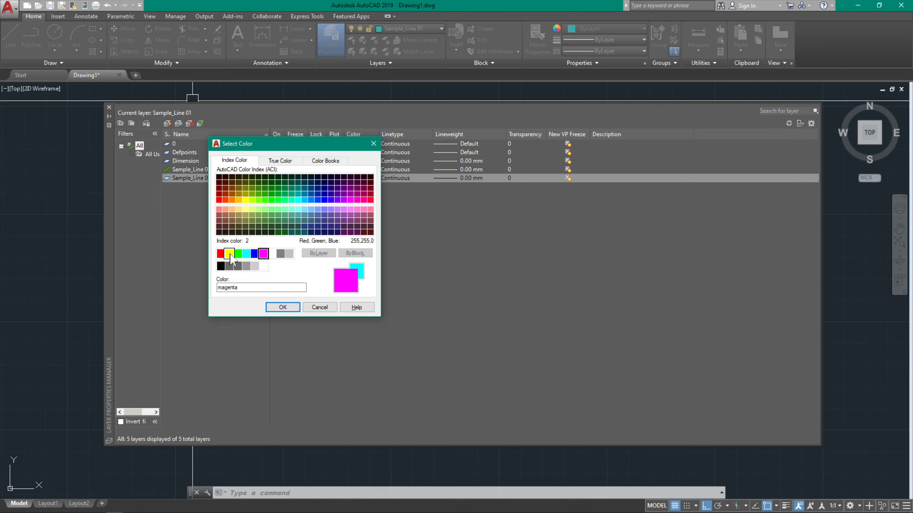
{"action": "left_click", "coordinate": [255, 253]}
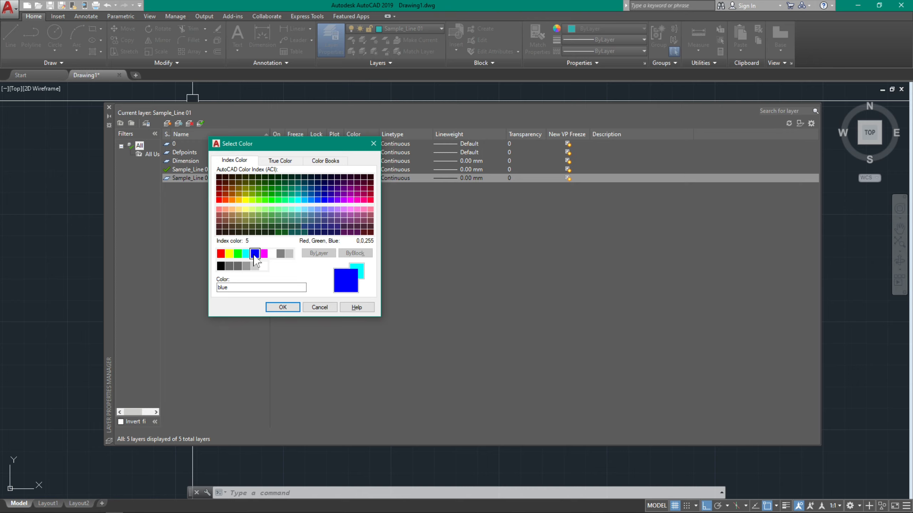
{"action": "left_click", "coordinate": [282, 308]}
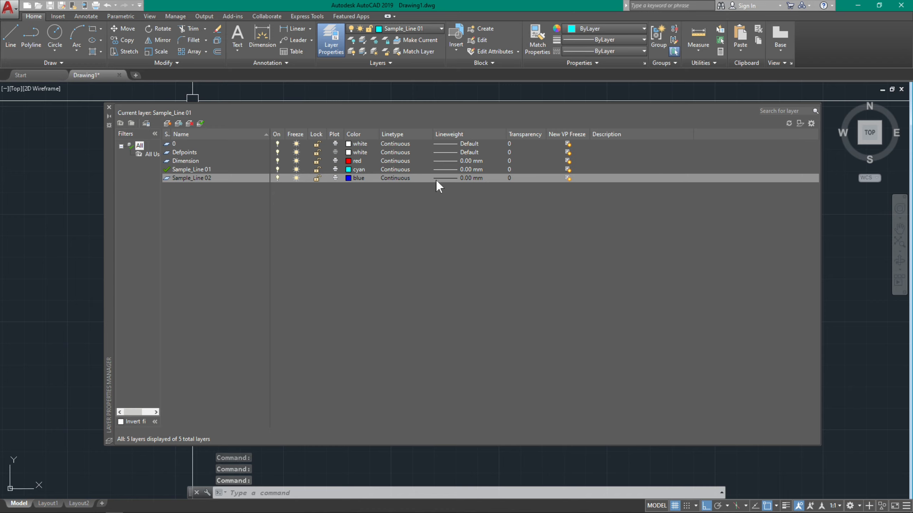
- Set the Sample_Line 02 layer's lineweight to 0.20 mm and close the Layer Properties Manager
{"action": "left_click", "coordinate": [464, 178]}
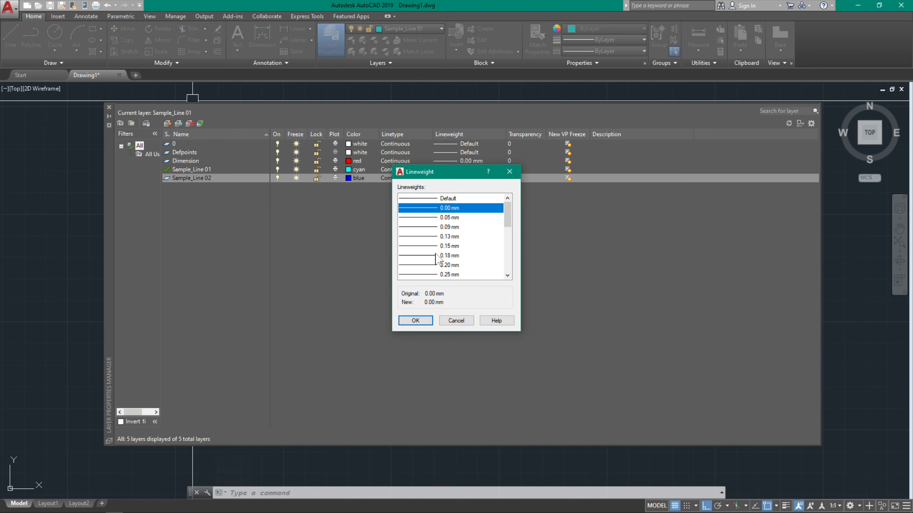
{"action": "left_click", "coordinate": [426, 265]}
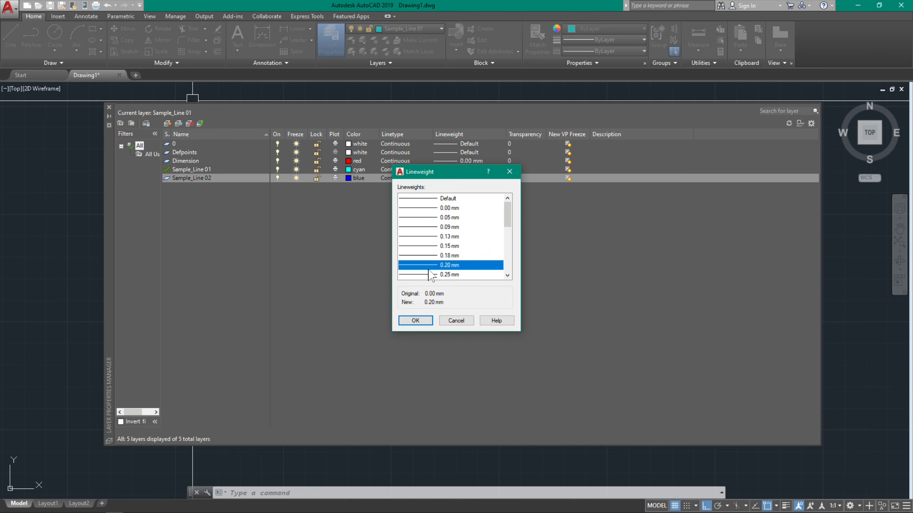
{"action": "left_click", "coordinate": [418, 321]}
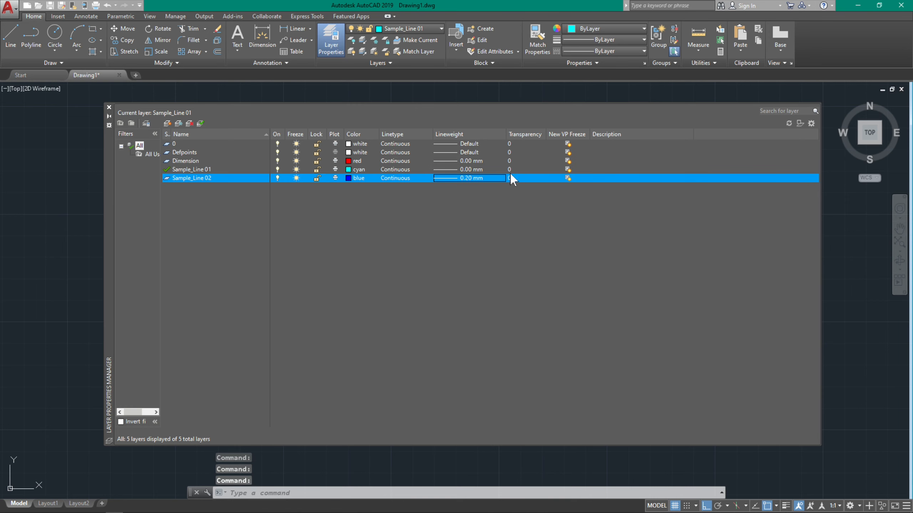
{"action": "left_click", "coordinate": [109, 107]}
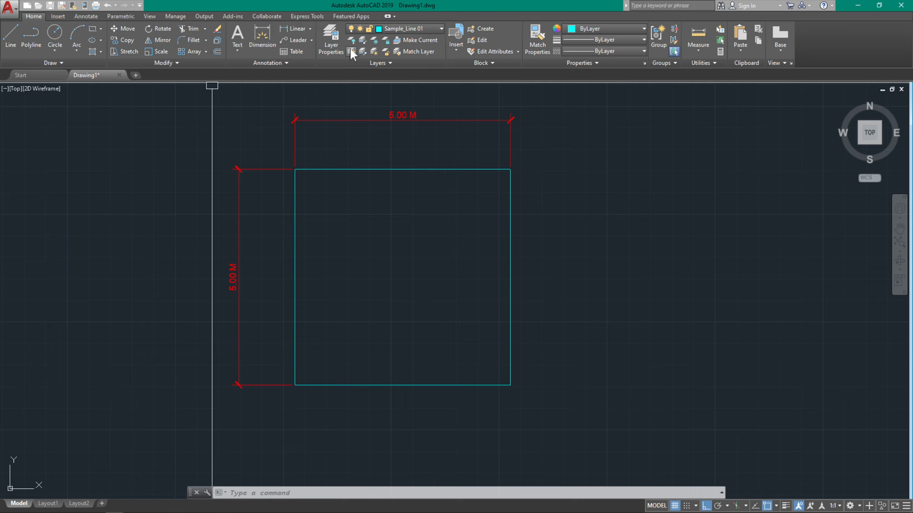
- Draw a closed polyline rectangle 5 wide by 1 high on the Sample_Line 02 layer, directly below the square and sharing its bottom edge
{"action": "left_click", "coordinate": [406, 29]}
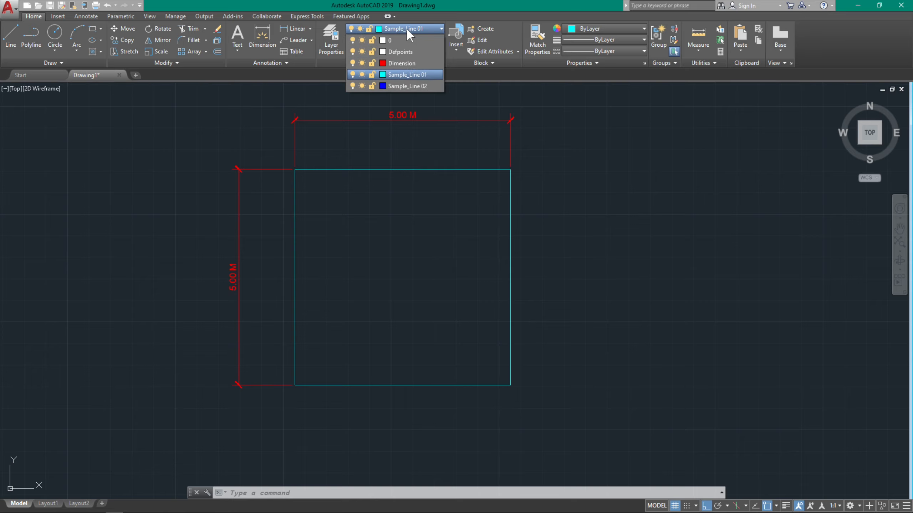
{"action": "left_click", "coordinate": [398, 86]}
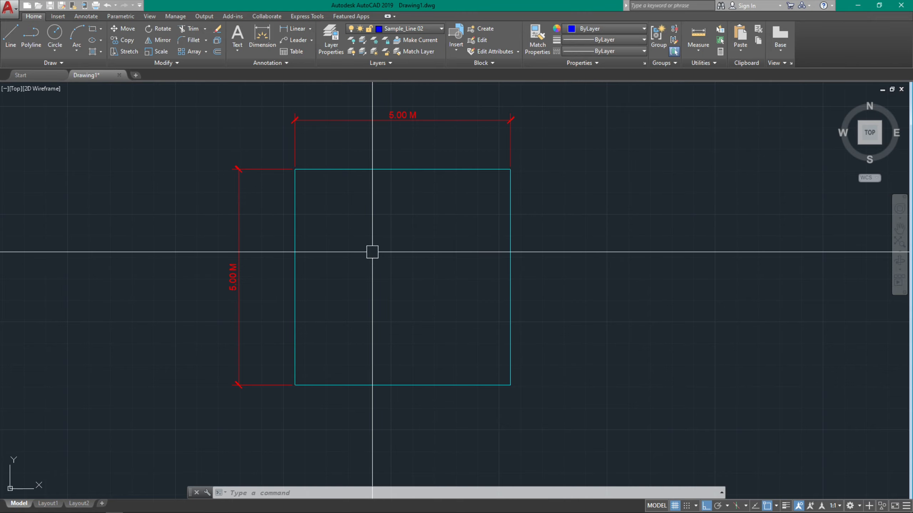
{"action": "type", "text": "pl"}
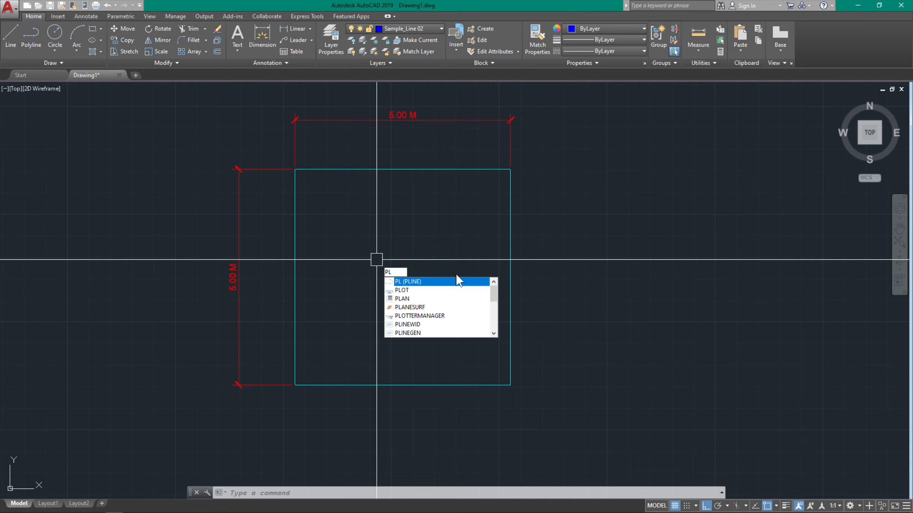
{"action": "key", "text": "Return"}
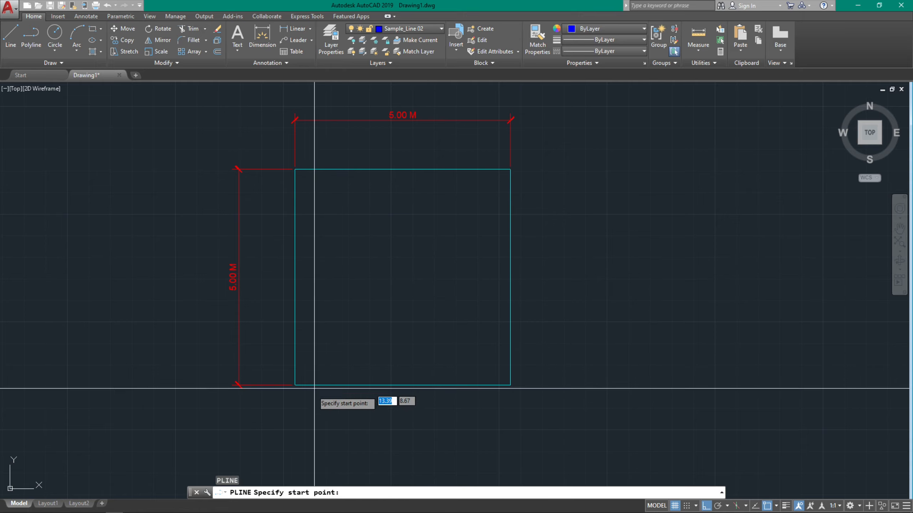
{"action": "left_click", "coordinate": [294, 385]}
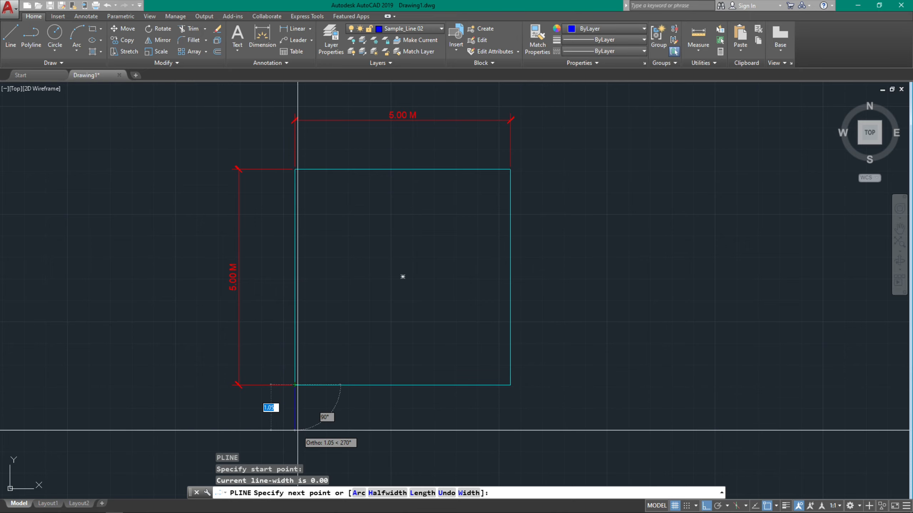
{"action": "type", "text": "1"}
{"action": "key", "text": "Return"}
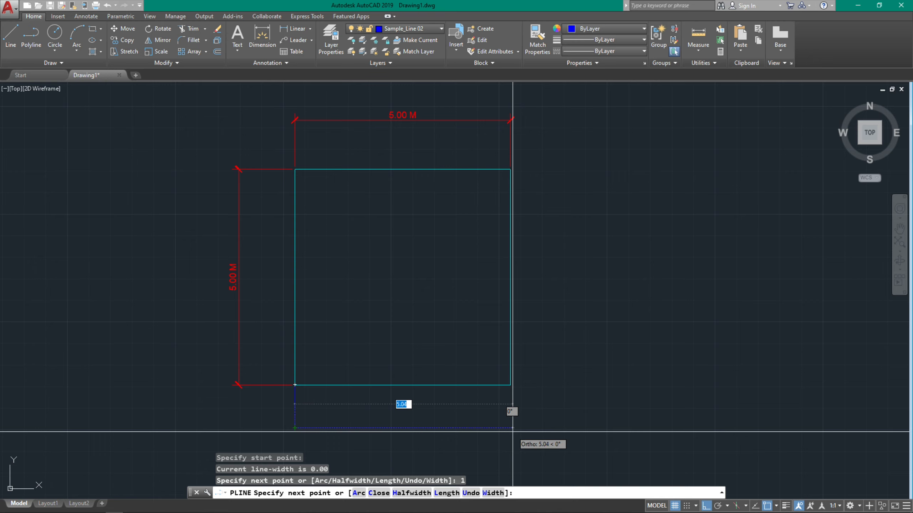
{"action": "type", "text": "5"}
{"action": "key", "text": "Return"}
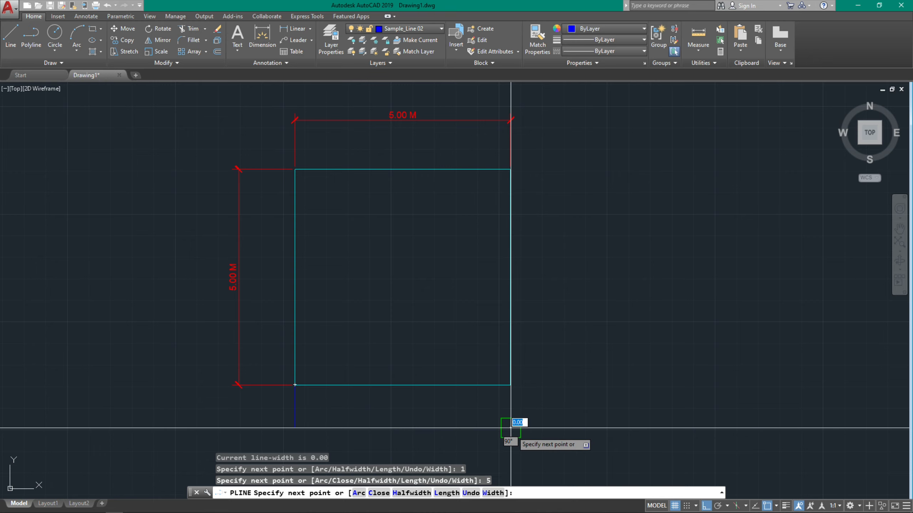
{"action": "type", "text": "c"}
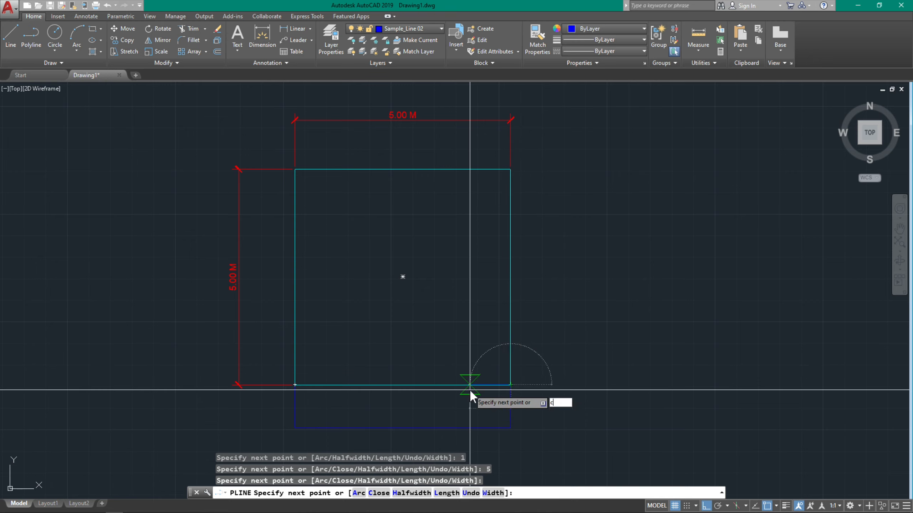
{"action": "key", "text": "Return"}
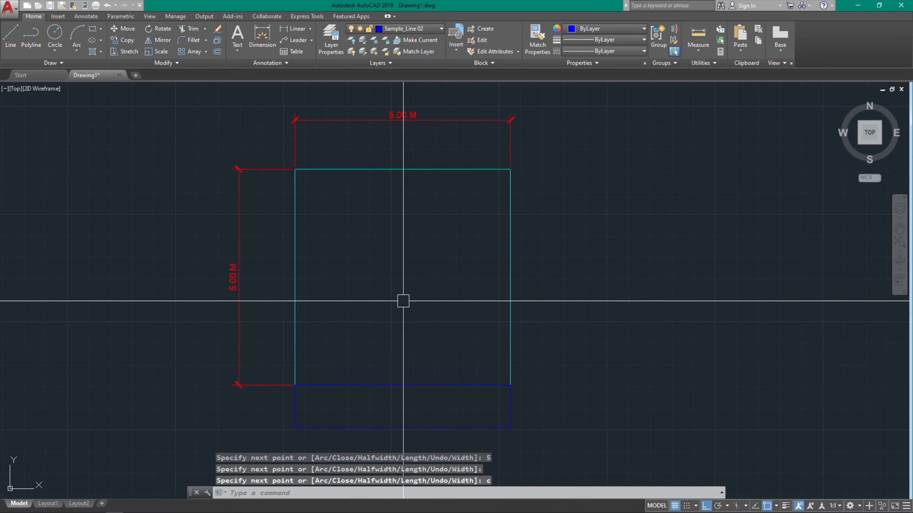
- Make the Dimension layer current and dimension the blue rectangle's height, in line with the square's vertical dimension
{"action": "scroll", "coordinate": [536, 360], "scroll_direction": "down", "scroll_amount": 2}
{"action": "middle_click_drag", "start_coordinate": [536, 361], "coordinate": [544, 331]}
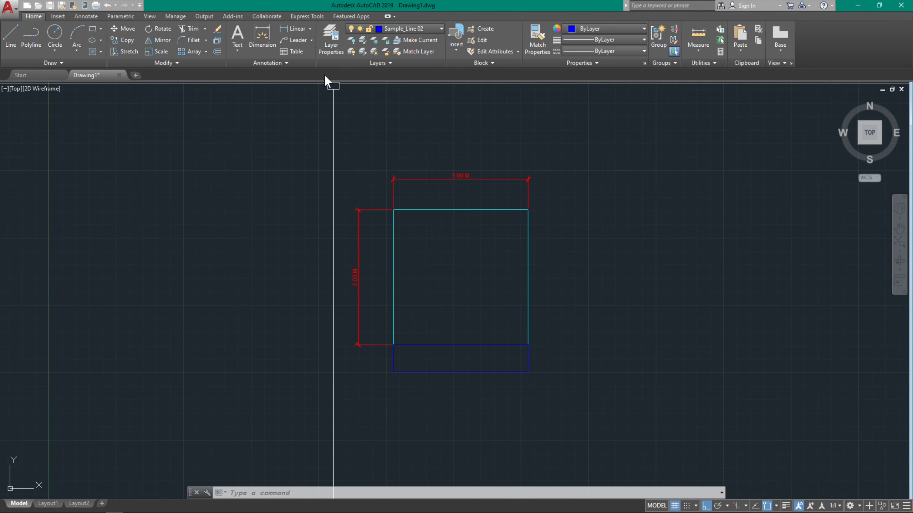
{"action": "left_click", "coordinate": [394, 31]}
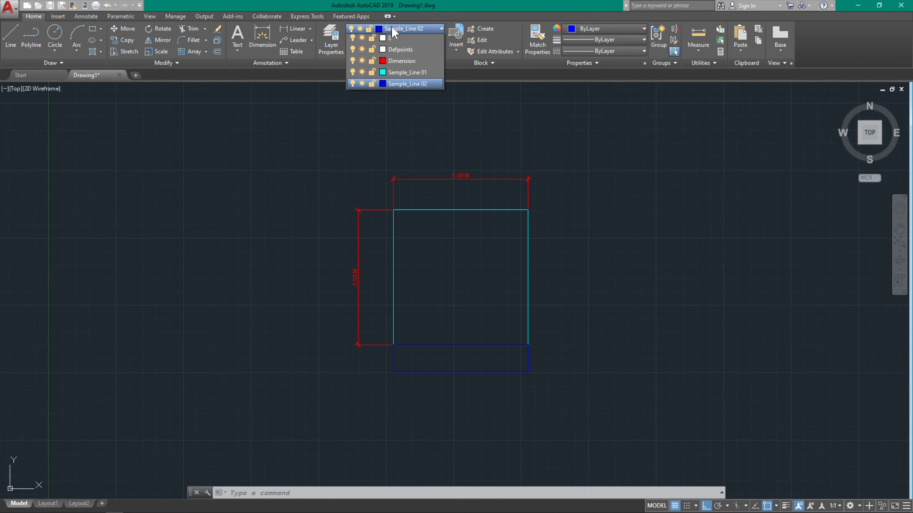
{"action": "left_click", "coordinate": [390, 61]}
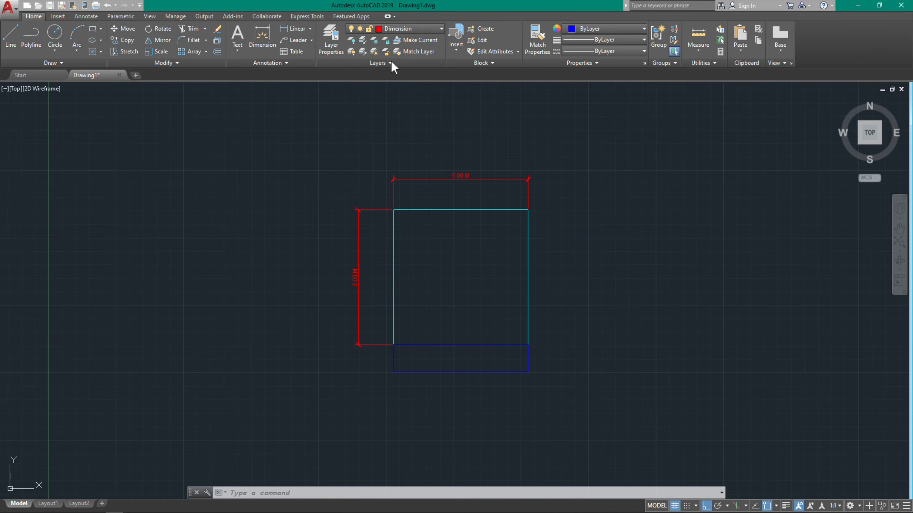
{"action": "left_click", "coordinate": [265, 31]}
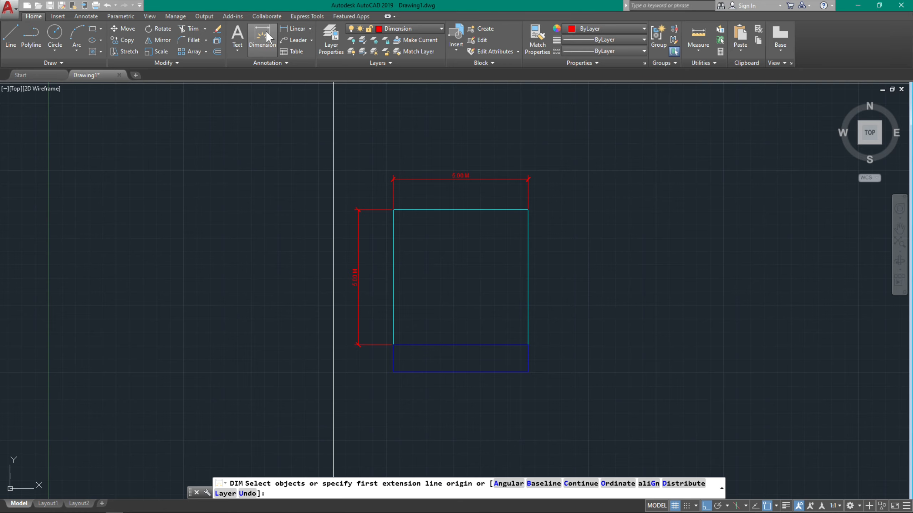
{"action": "left_click", "coordinate": [392, 344]}
{"action": "left_click", "coordinate": [392, 371]}
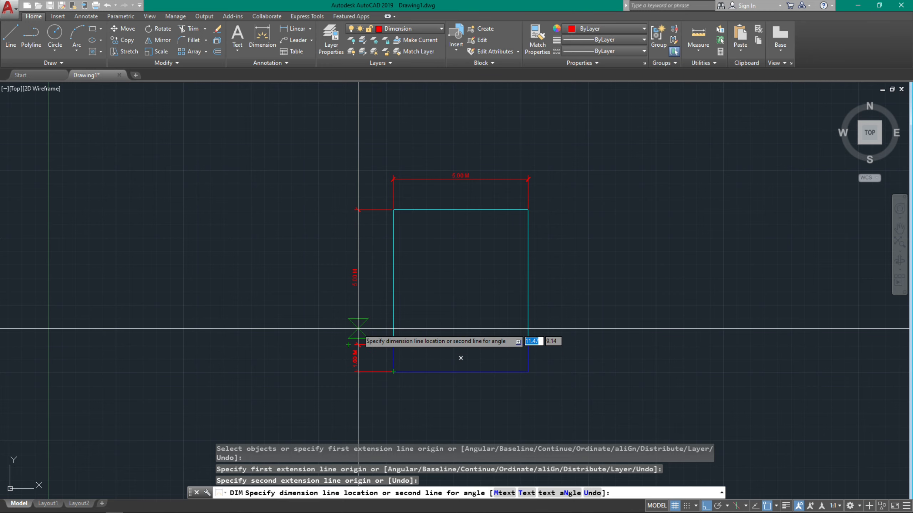
{"action": "left_click", "coordinate": [358, 358]}
{"action": "scroll", "coordinate": [399, 348], "scroll_direction": "up", "scroll_amount": 2}
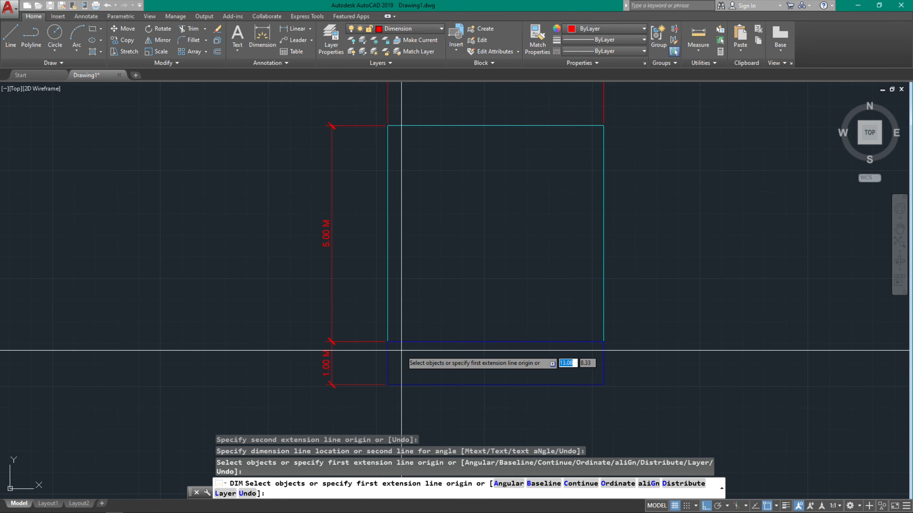
{"action": "middle_click_drag", "start_coordinate": [536, 338], "coordinate": [513, 367]}
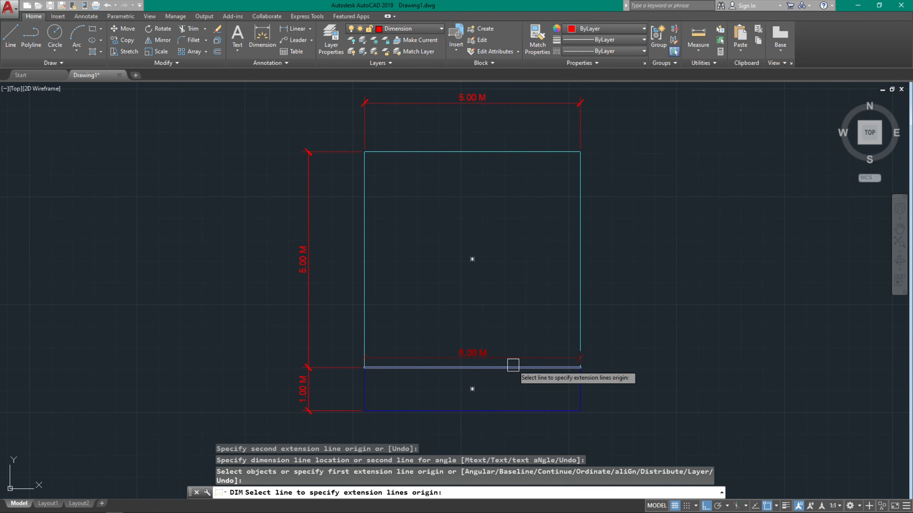
{"action": "key", "text": "Return"}
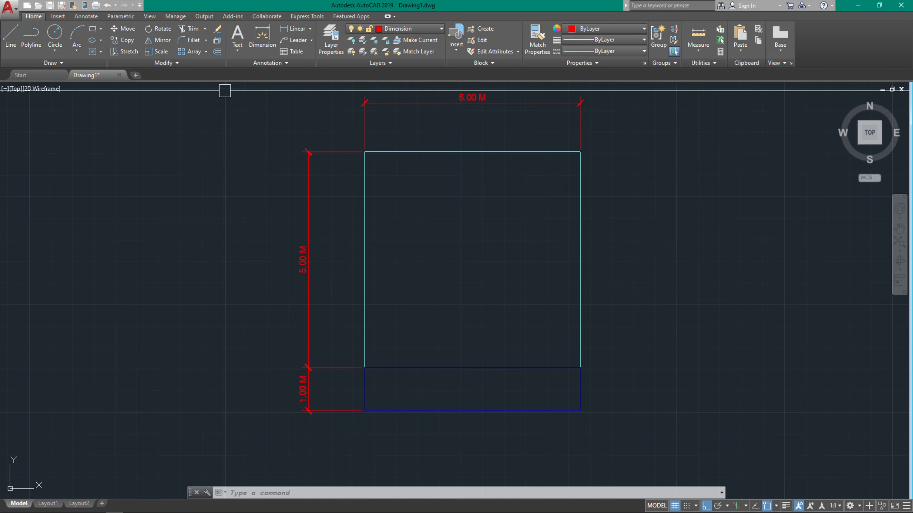
- Create a dimension style named Sample Dimension 02 for all dimensions, based on Sample Dimension 01
{"action": "left_click", "coordinate": [83, 16]}
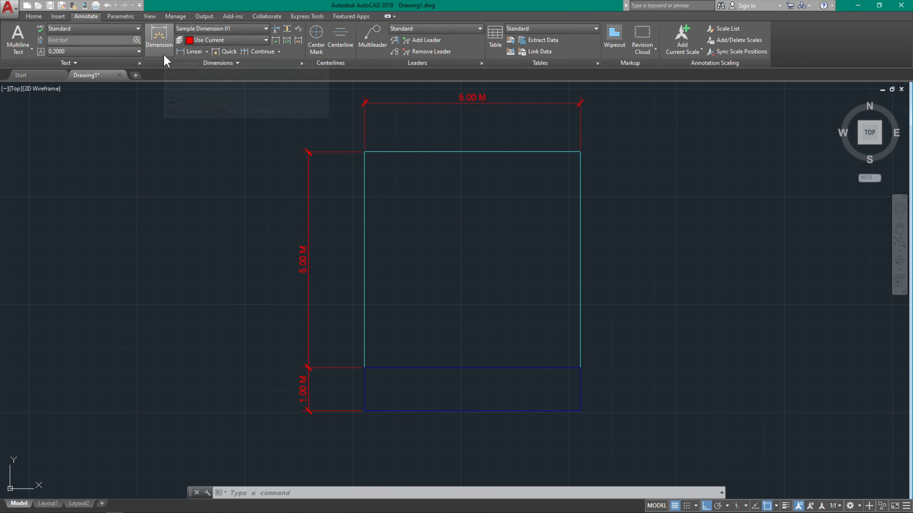
{"action": "left_click", "coordinate": [300, 63]}
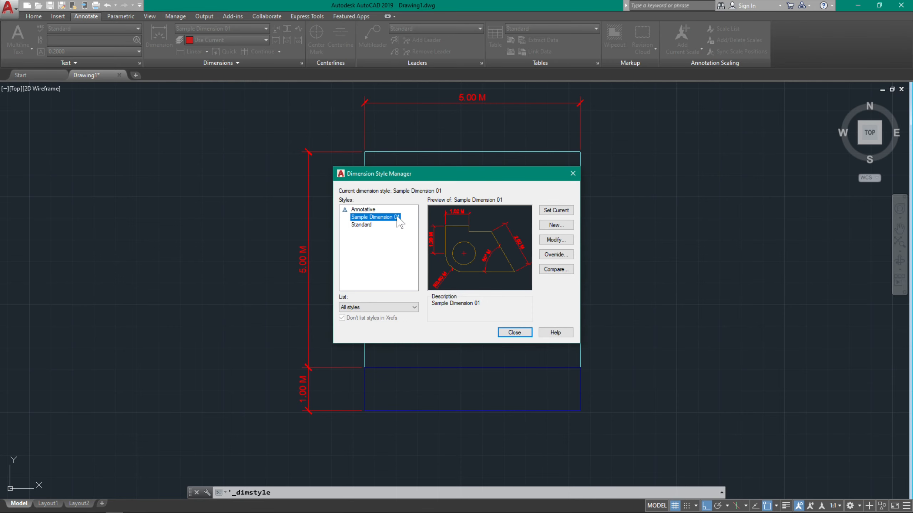
{"action": "left_click", "coordinate": [556, 225]}
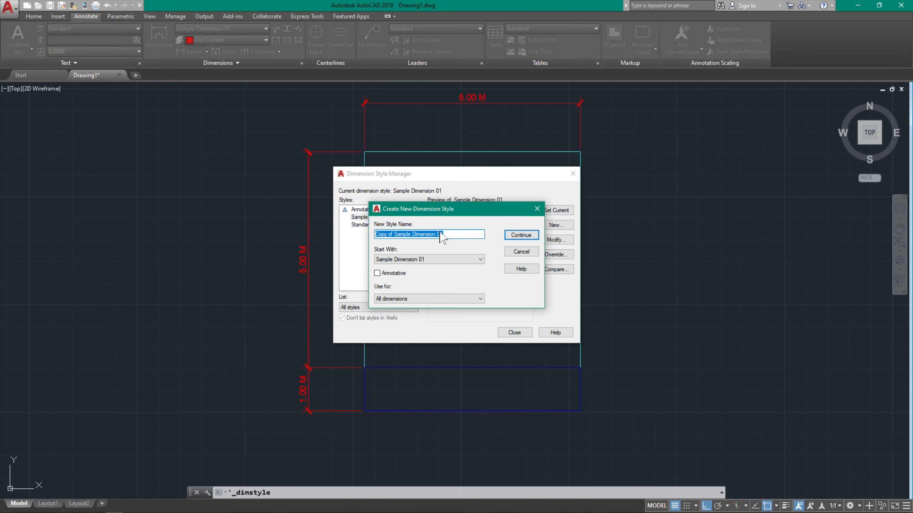
{"action": "left_click", "coordinate": [396, 234]}
{"action": "key", "text": "BackSpace"}
{"action": "key", "text": "BackSpace"}
{"action": "key", "text": "BackSpace"}
{"action": "key", "text": "BackSpace"}
{"action": "key", "text": "BackSpace"}
{"action": "key", "text": "BackSpace"}
{"action": "key", "text": "BackSpace"}
{"action": "key", "text": "BackSpace"}
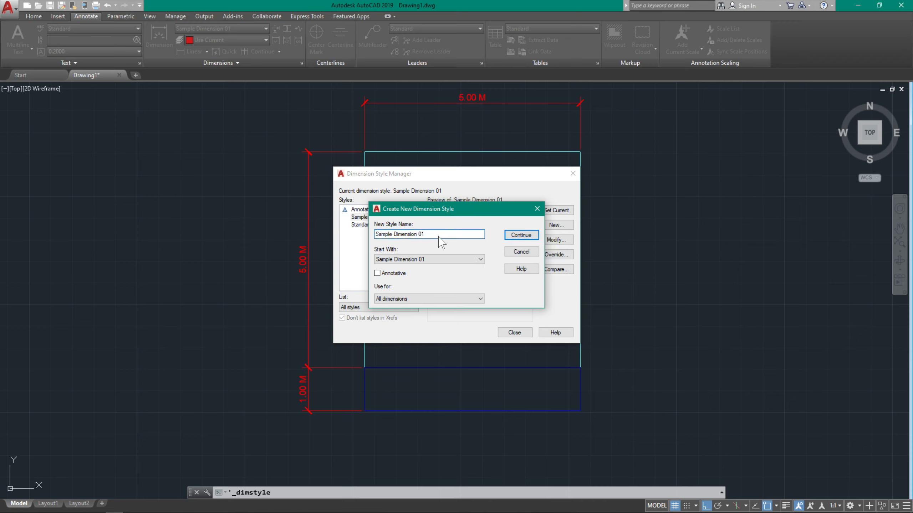
{"action": "type", "text": "2"}
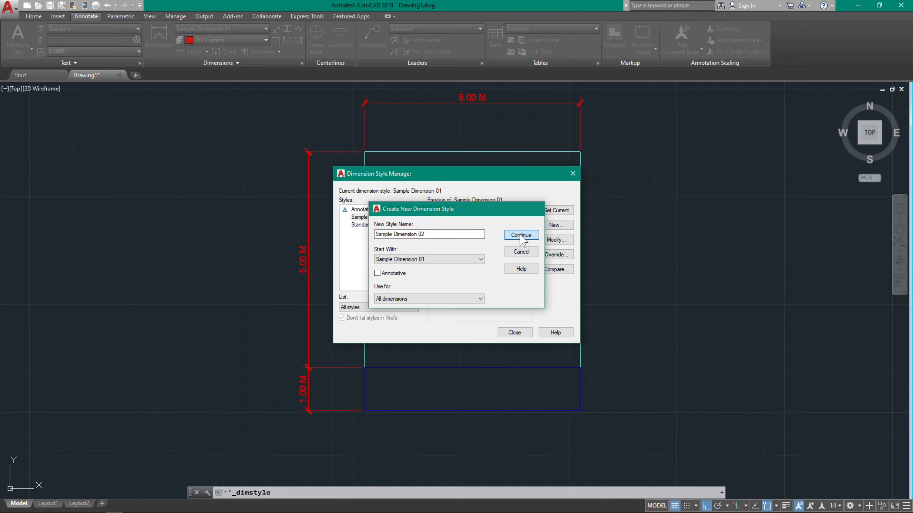
{"action": "left_click", "coordinate": [519, 236]}
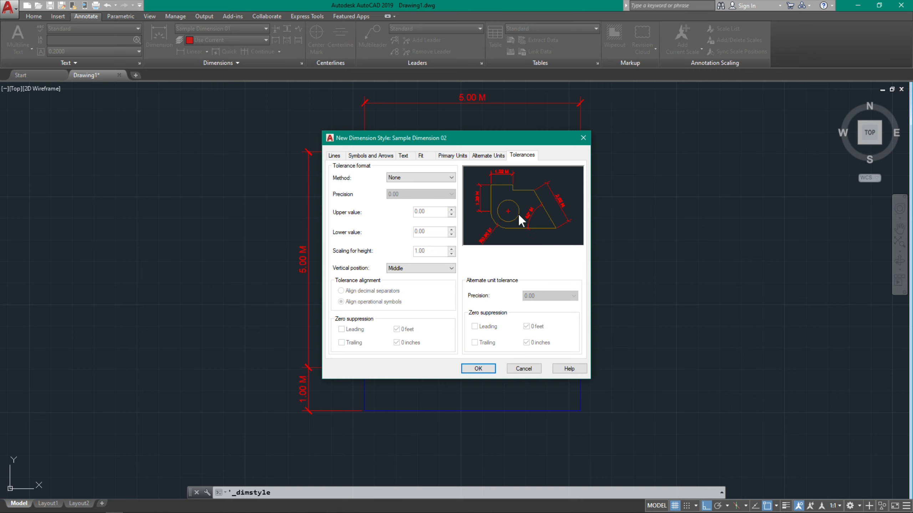
- Set the Sample Dimension 02 style's text height to 0.18 and close the Dimension Style Manager
{"action": "left_click", "coordinate": [405, 158]}
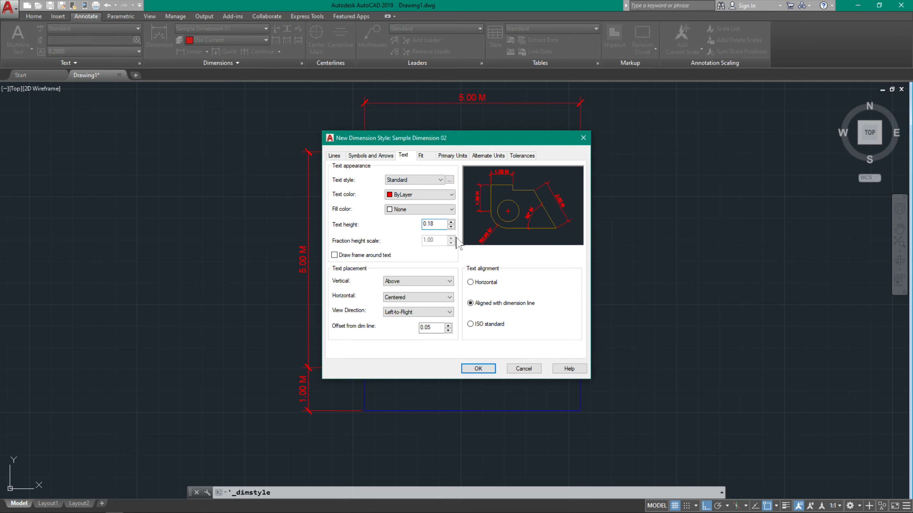
{"action": "left_click", "coordinate": [475, 370]}
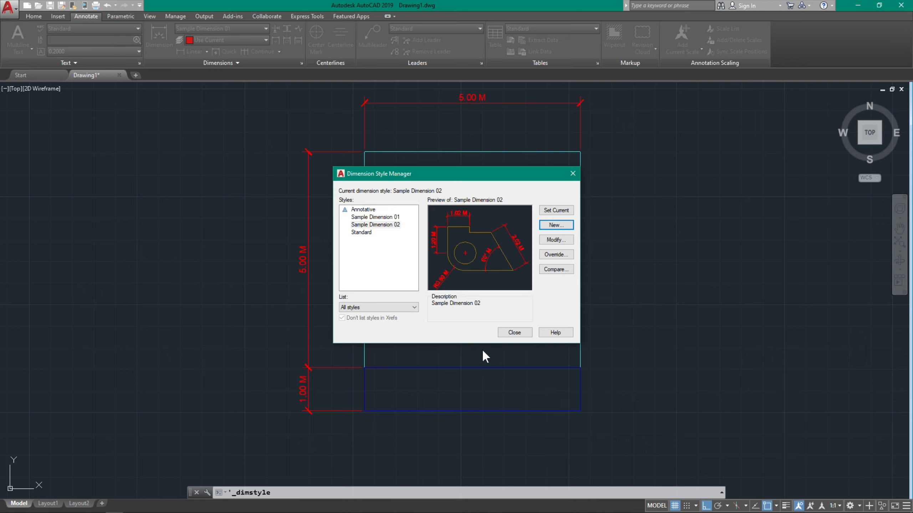
{"action": "left_click", "coordinate": [514, 333]}
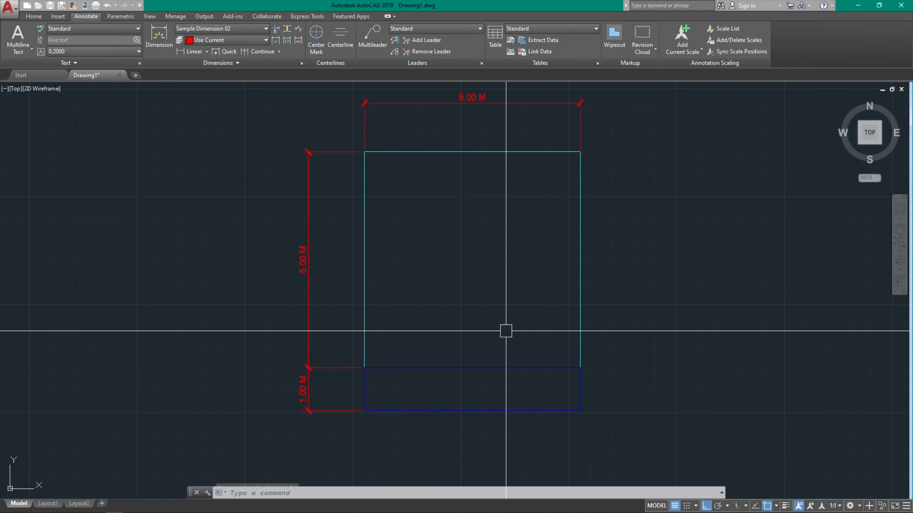
- Dimension the overall height of the square and rectangle in the Sample Dimension 02 style, outside the existing vertical dimensions
{"action": "left_click", "coordinate": [33, 17]}
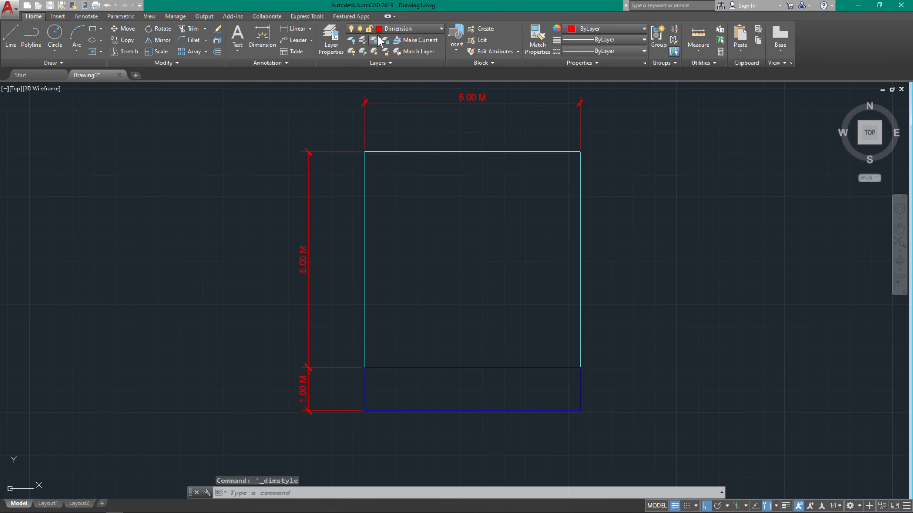
{"action": "left_click", "coordinate": [92, 16]}
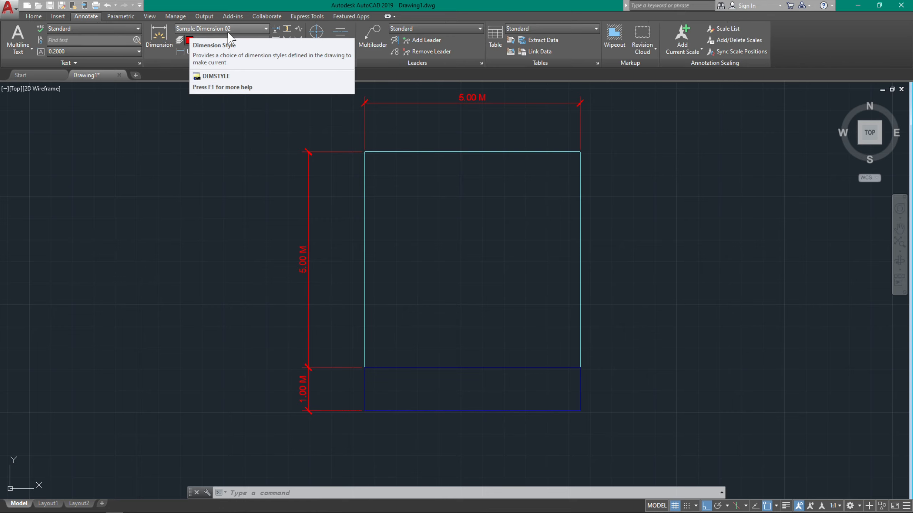
{"action": "left_click", "coordinate": [31, 17]}
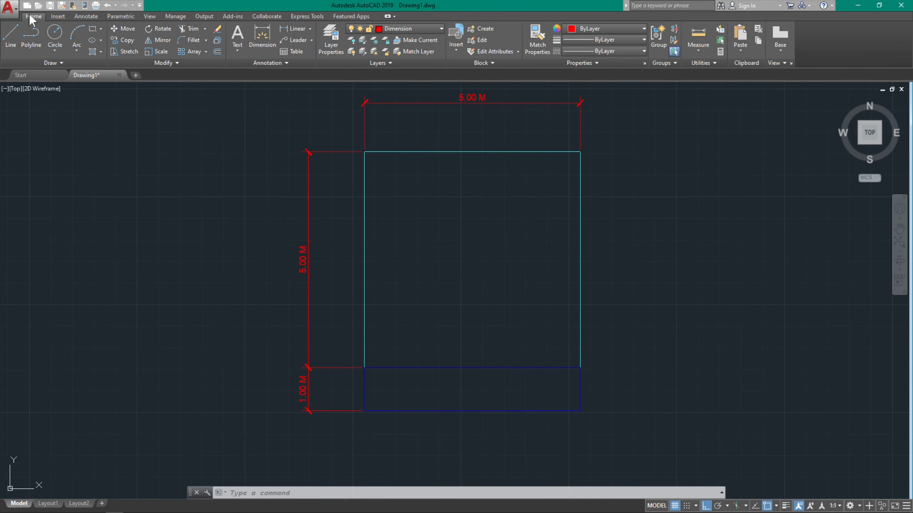
{"action": "left_click", "coordinate": [262, 41]}
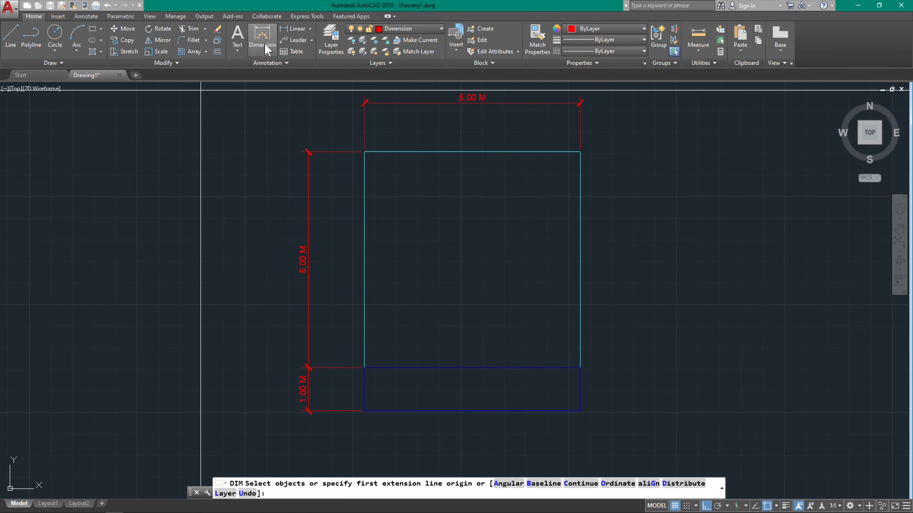
{"action": "left_click", "coordinate": [332, 151]}
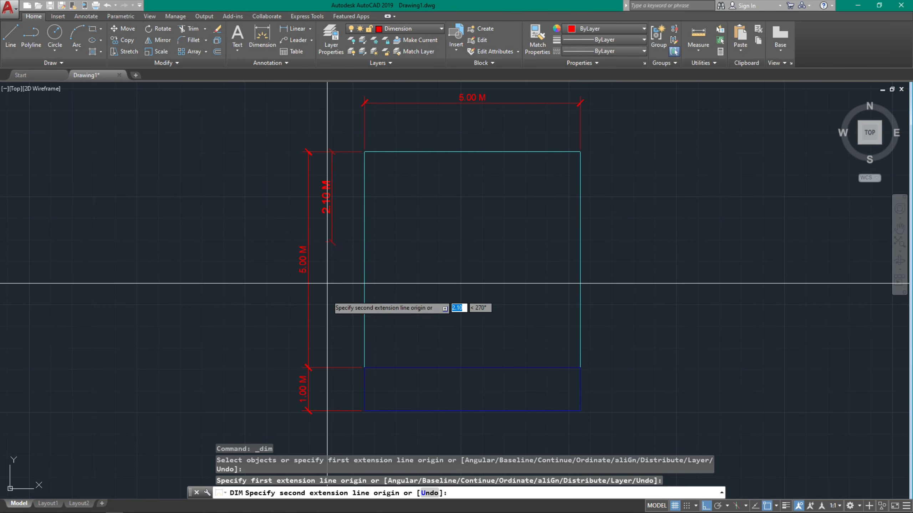
{"action": "left_click", "coordinate": [325, 411]}
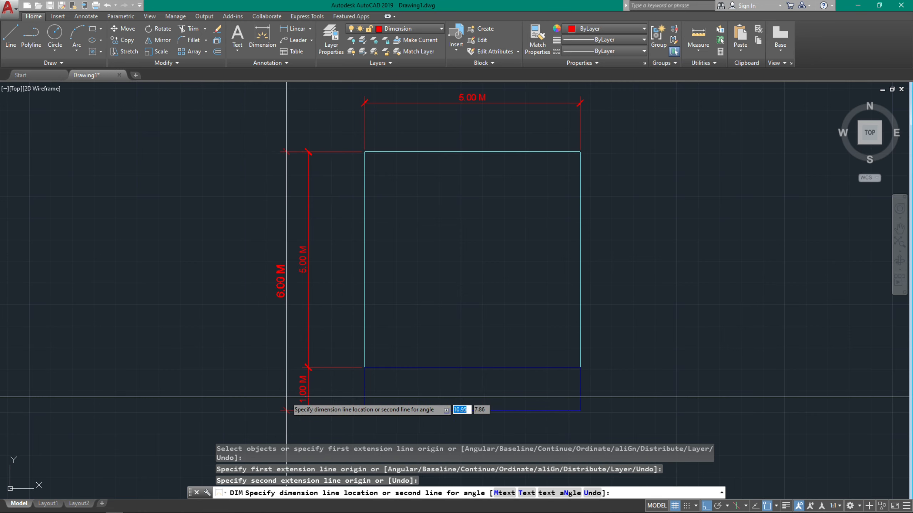
{"action": "left_click", "coordinate": [285, 273]}
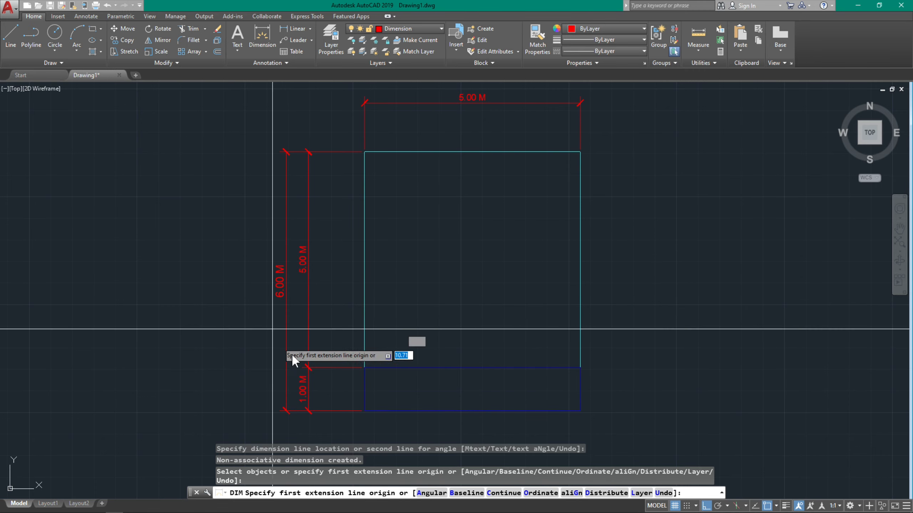
{"action": "key", "text": "Return"}
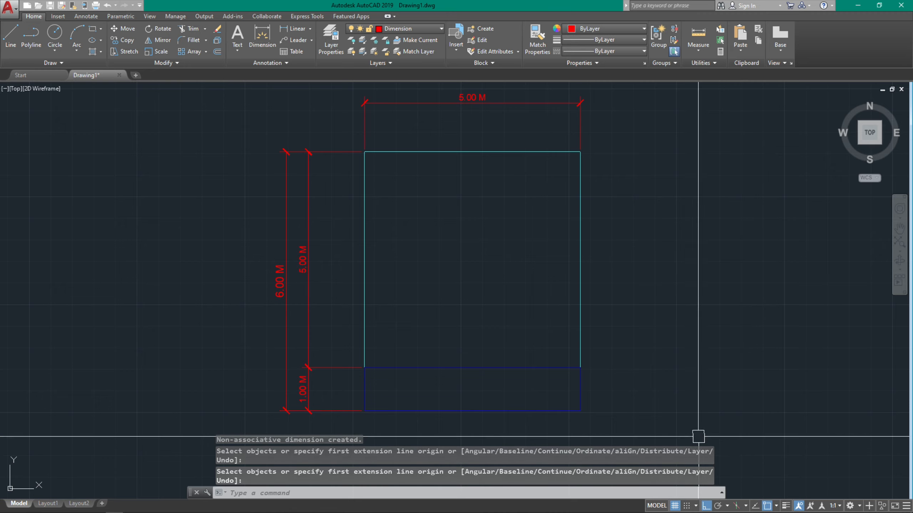
- Turn on the lineweight display for the drawing
{"action": "left_click", "coordinate": [786, 506]}
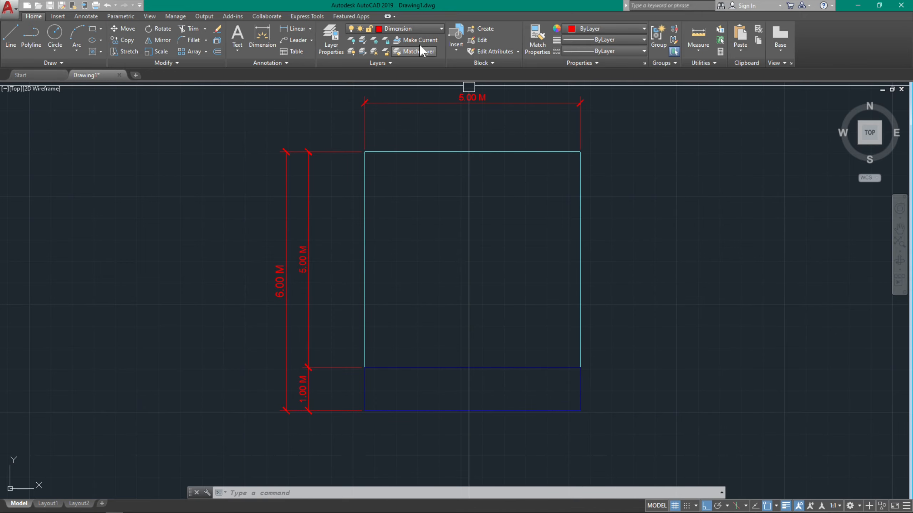
- Set the lineweight of the Sample_Line 02 layer to 0.30 mm and close the layer properties
{"action": "left_click", "coordinate": [337, 33]}
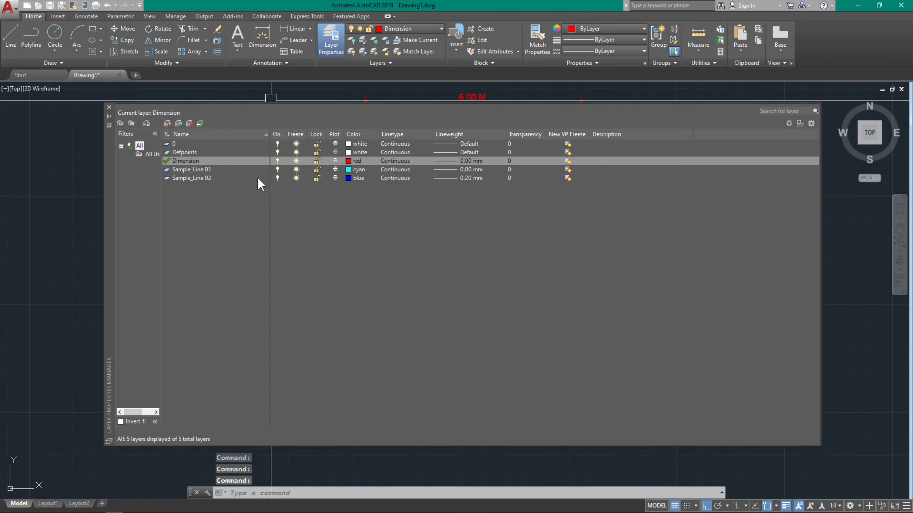
{"action": "left_click", "coordinate": [349, 180]}
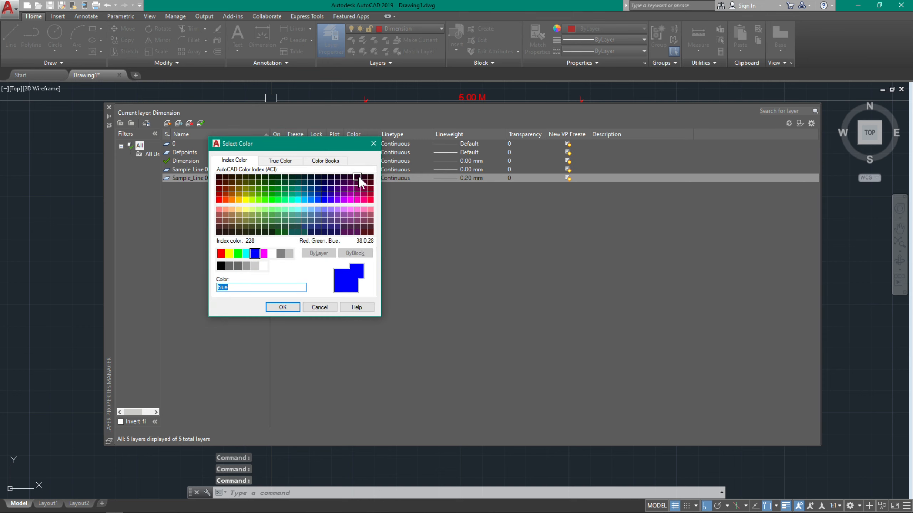
{"action": "left_click", "coordinate": [377, 144]}
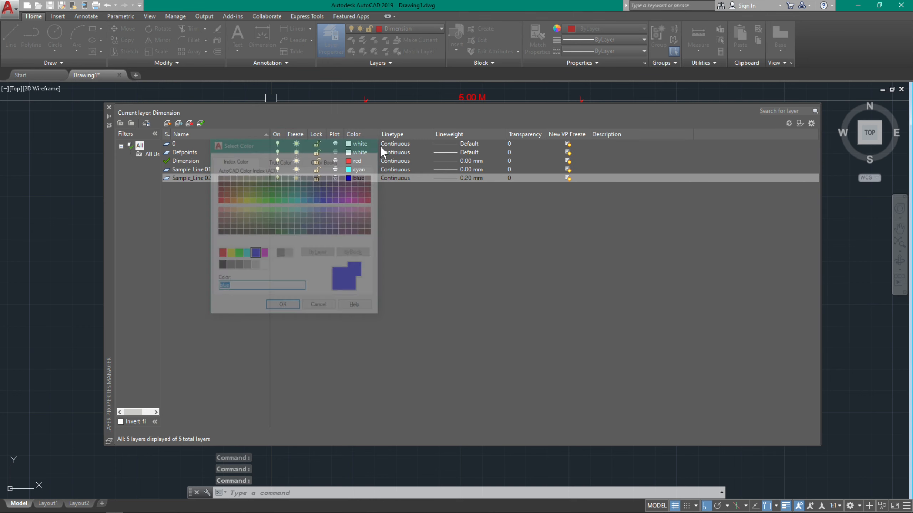
{"action": "left_click", "coordinate": [477, 178]}
{"action": "scroll", "coordinate": [464, 269], "scroll_direction": "down", "scroll_amount": 1}
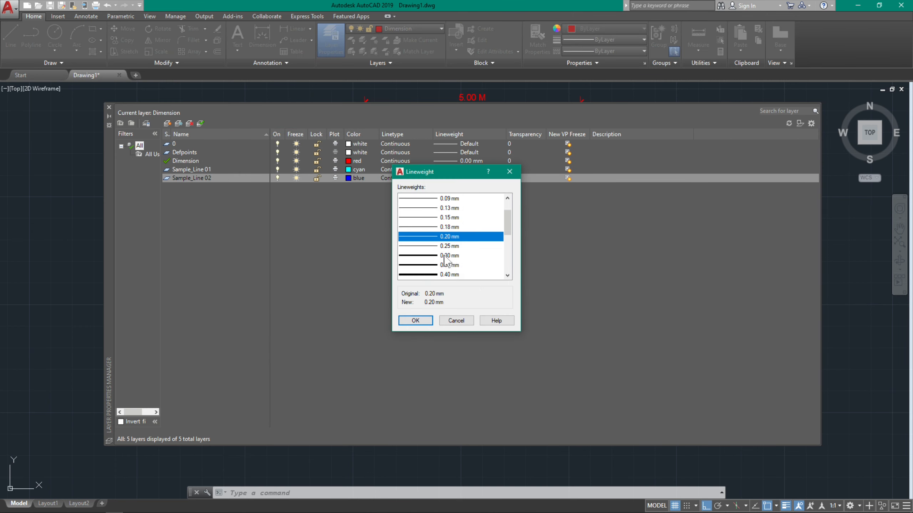
{"action": "left_click", "coordinate": [444, 255]}
{"action": "left_click", "coordinate": [419, 320]}
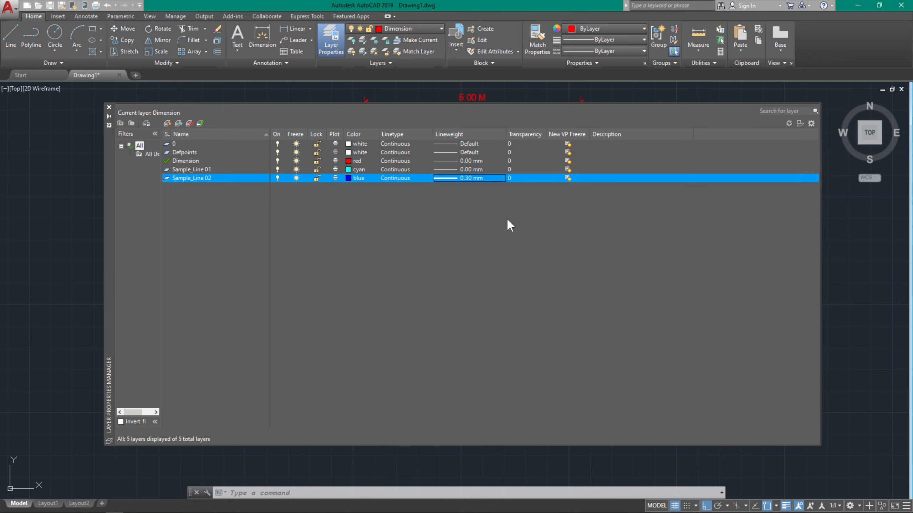
{"action": "left_click", "coordinate": [108, 107]}
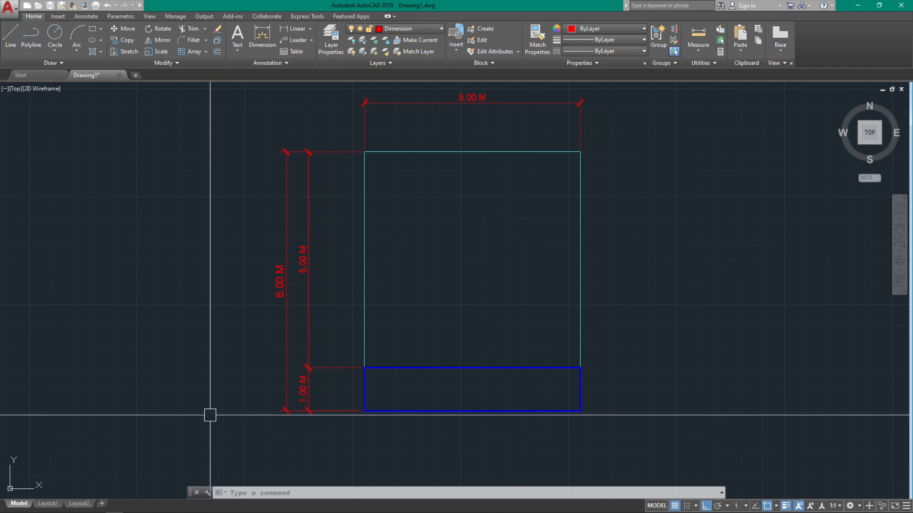
- Start plotting the model and choose DWG To PDF.pc3 as the plotter
{"action": "key", "text": "ctrl+p"}
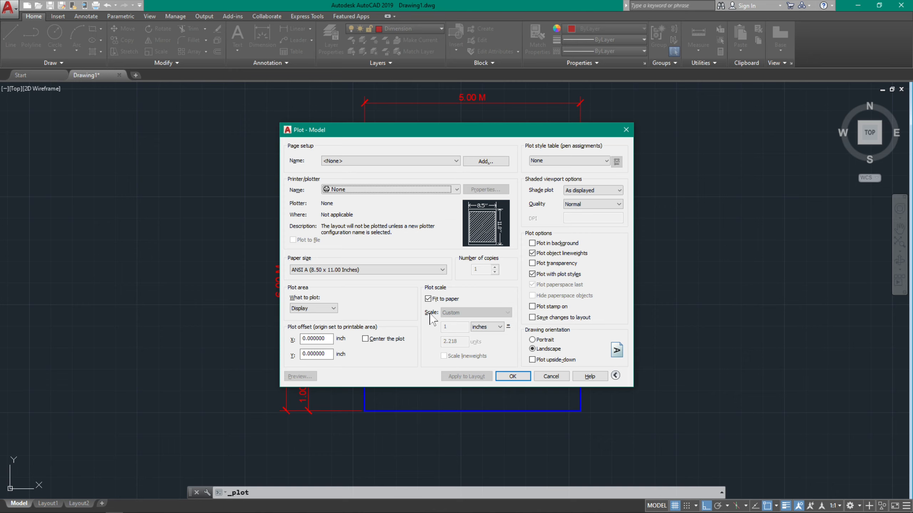
{"action": "left_click", "coordinate": [386, 194]}
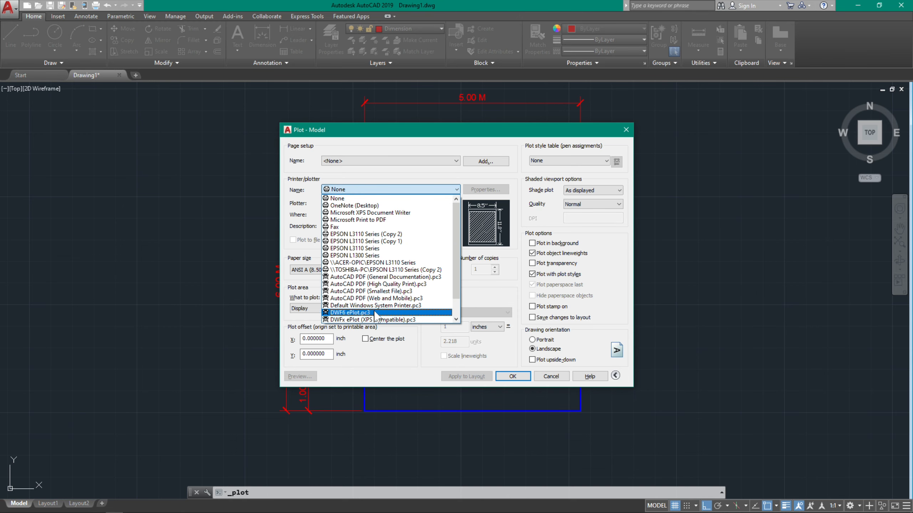
{"action": "scroll", "coordinate": [374, 317], "scroll_direction": "down", "scroll_amount": 1}
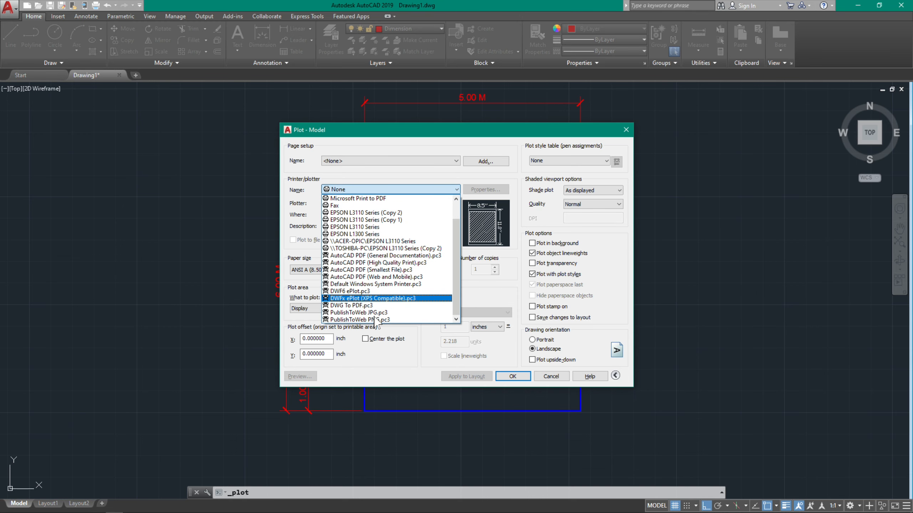
{"action": "left_click", "coordinate": [360, 305]}
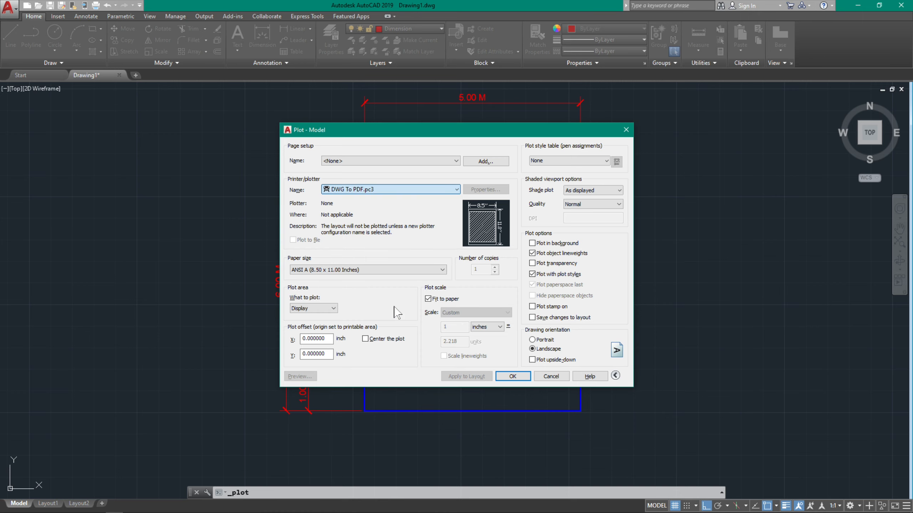
- Assign the monochrome.ctb plot style table to the plot and to all layouts
{"action": "left_click", "coordinate": [579, 161]}
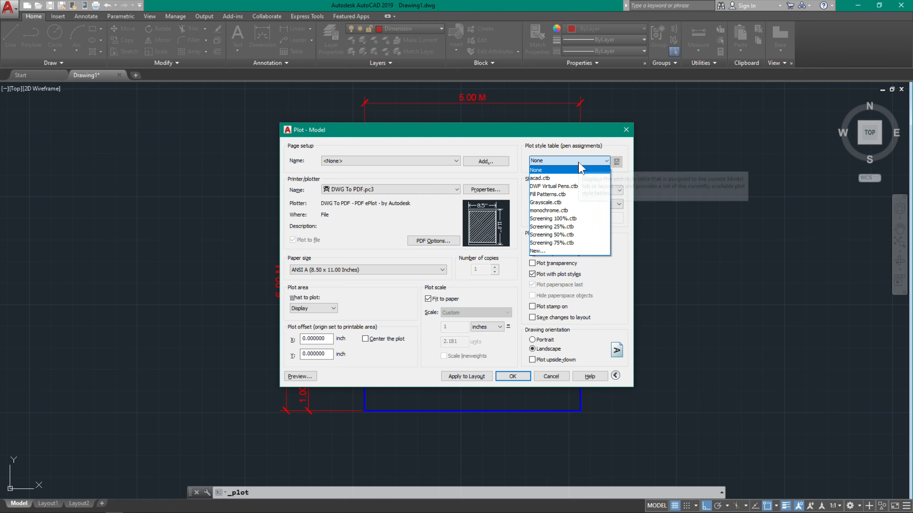
{"action": "left_click", "coordinate": [579, 162]}
{"action": "left_click", "coordinate": [579, 163]}
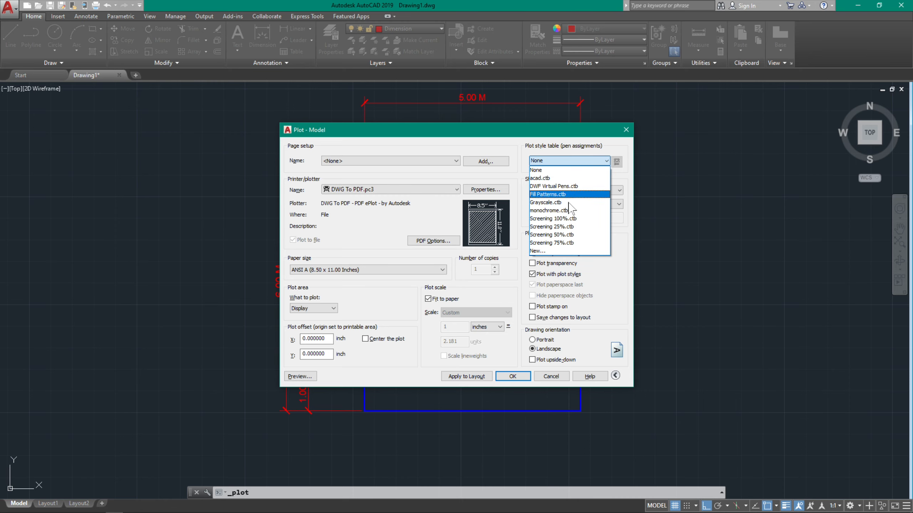
{"action": "left_click", "coordinate": [549, 210]}
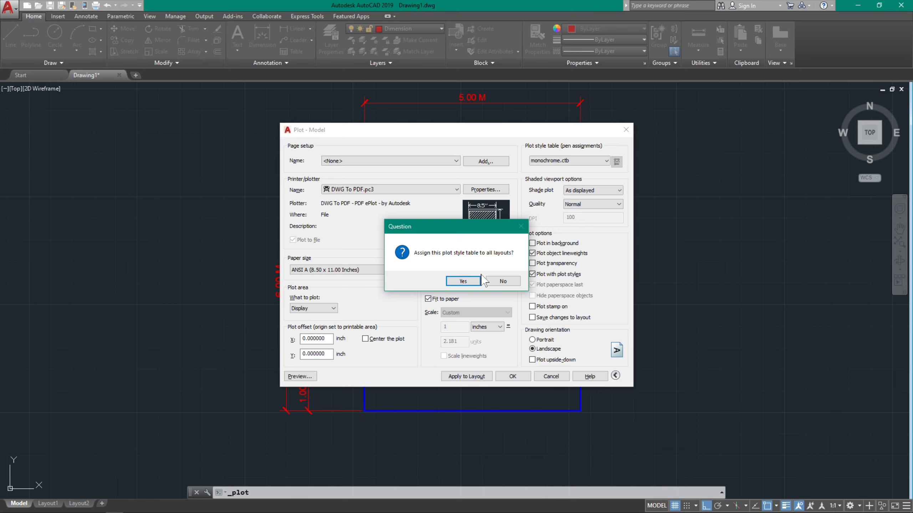
{"action": "left_click", "coordinate": [463, 281]}
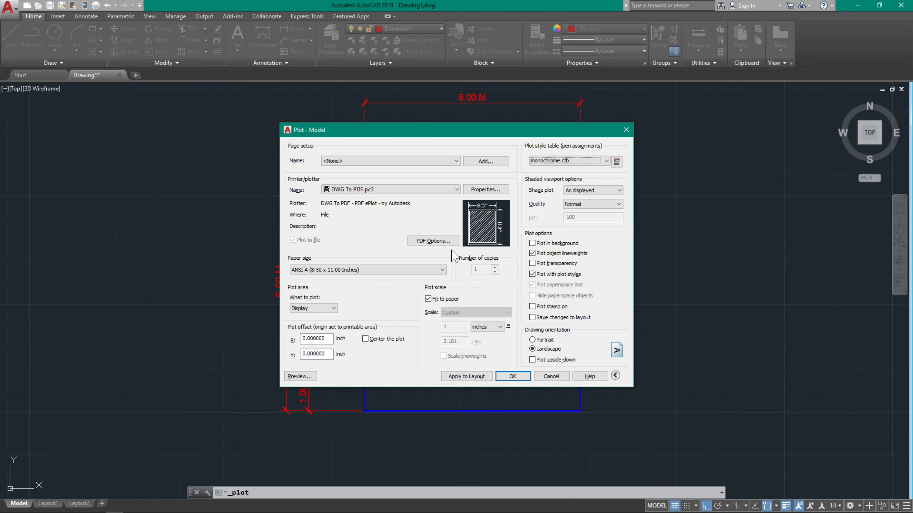
- Set the paper size to ANSI expand A (8.50 x 11.00 Inches) and center the plot
{"action": "left_click", "coordinate": [350, 271]}
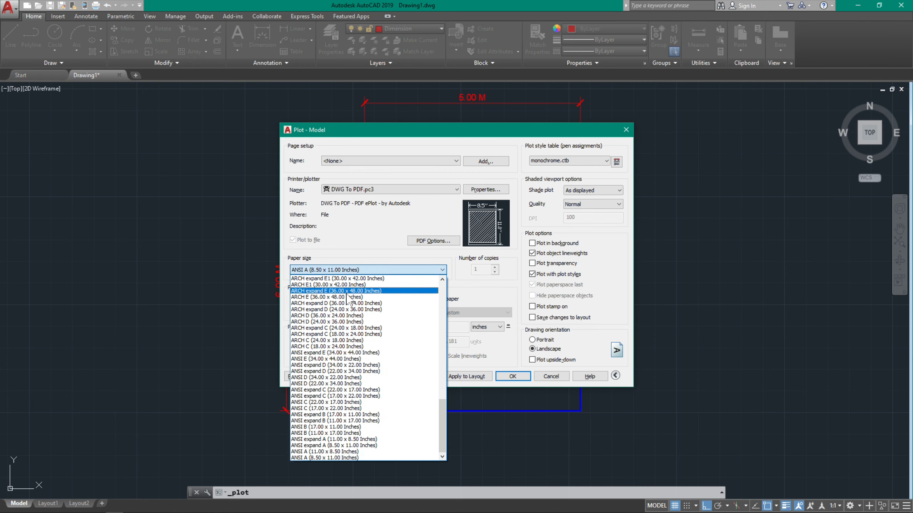
{"action": "left_click", "coordinate": [349, 445]}
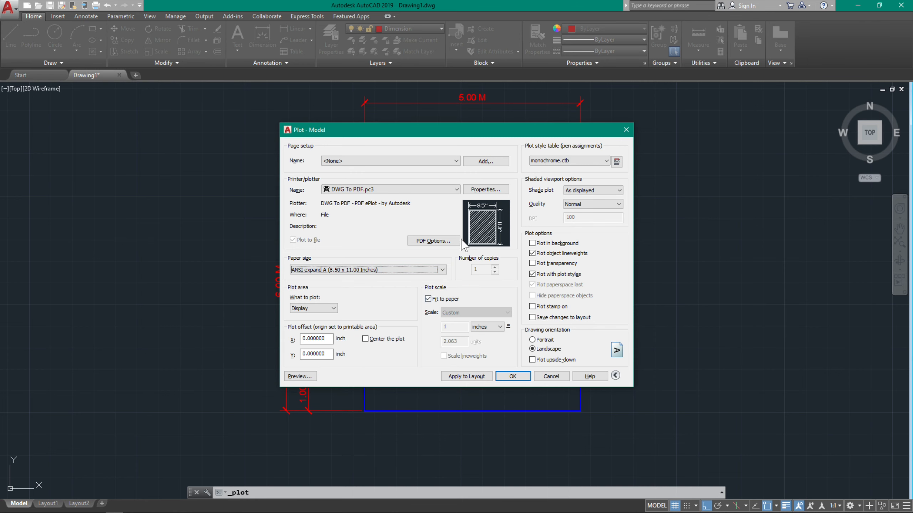
{"action": "left_click", "coordinate": [411, 270]}
{"action": "left_click", "coordinate": [381, 270]}
{"action": "left_click", "coordinate": [364, 340]}
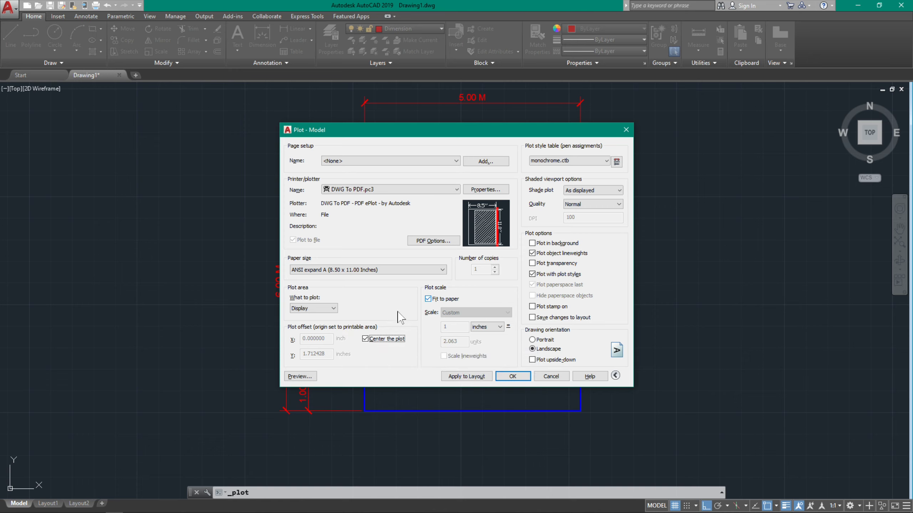
- Define the plot area as a window enclosing the whole drawing with its dimensions
{"action": "left_click", "coordinate": [319, 313]}
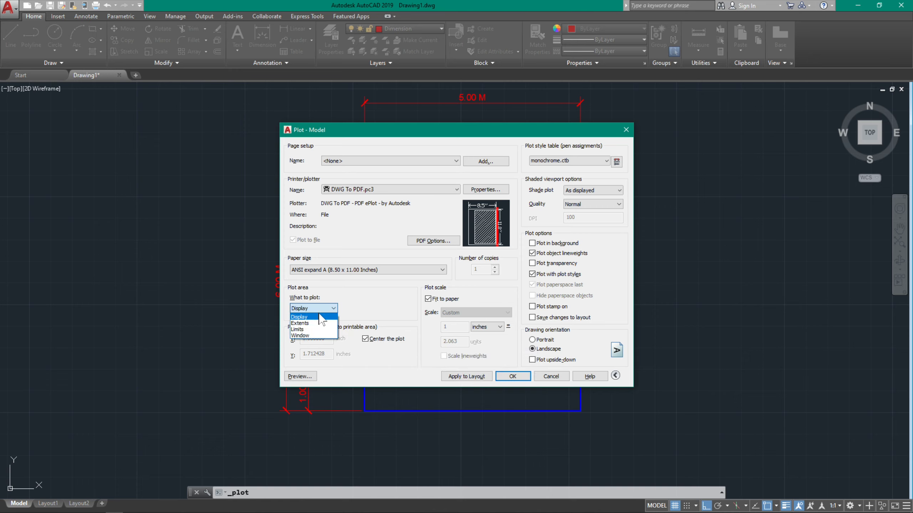
{"action": "left_click", "coordinate": [313, 338]}
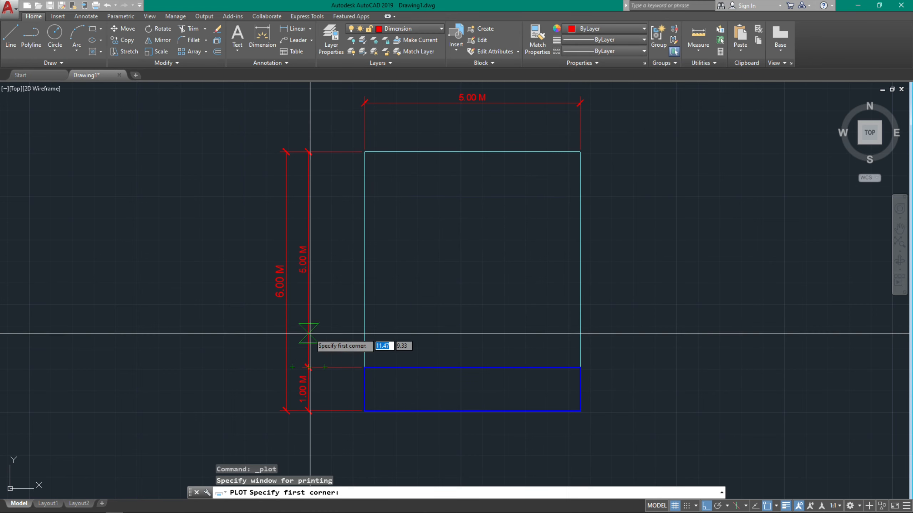
{"action": "left_click", "coordinate": [235, 84]}
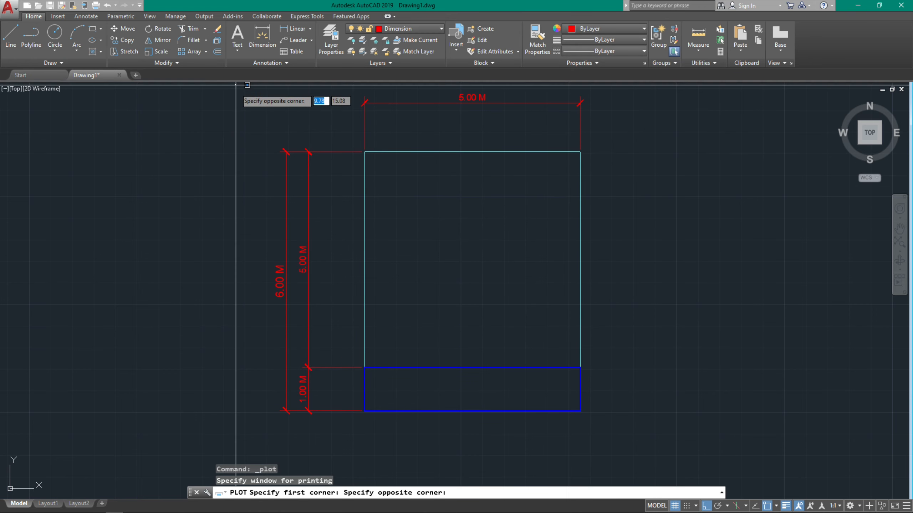
{"action": "left_click", "coordinate": [646, 438]}
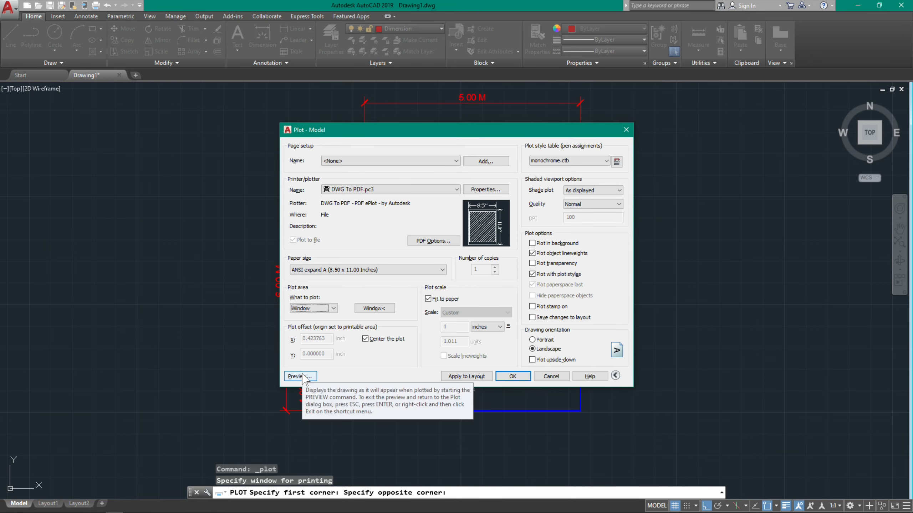
- Preview the plot, inspect the linework and dimensions up close, and return to the plot settings
{"action": "left_click", "coordinate": [300, 376]}
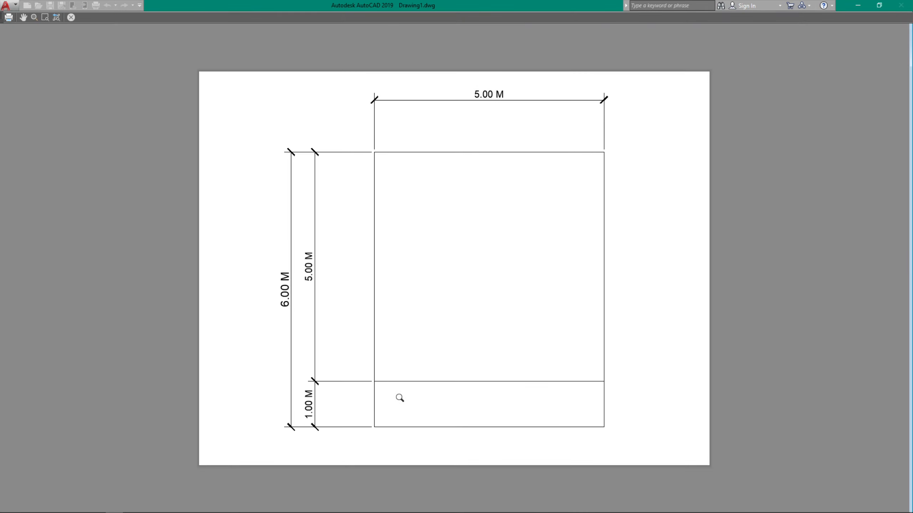
{"action": "scroll", "coordinate": [400, 398], "scroll_direction": "up", "scroll_amount": 2}
{"action": "mouse_move", "coordinate": [396, 395]}
{"action": "middle_mouse_down"}
{"action": "mouse_move", "coordinate": [425, 378]}
{"action": "mouse_move", "coordinate": [397, 359]}
{"action": "mouse_move", "coordinate": [421, 350]}
{"action": "mouse_move", "coordinate": [407, 381]}
{"action": "middle_mouse_up"}
{"action": "scroll", "coordinate": [421, 350], "scroll_direction": "down", "scroll_amount": 2}
{"action": "scroll", "coordinate": [497, 188], "scroll_direction": "up", "scroll_amount": 2}
{"action": "scroll", "coordinate": [501, 196], "scroll_direction": "down", "scroll_amount": 2}
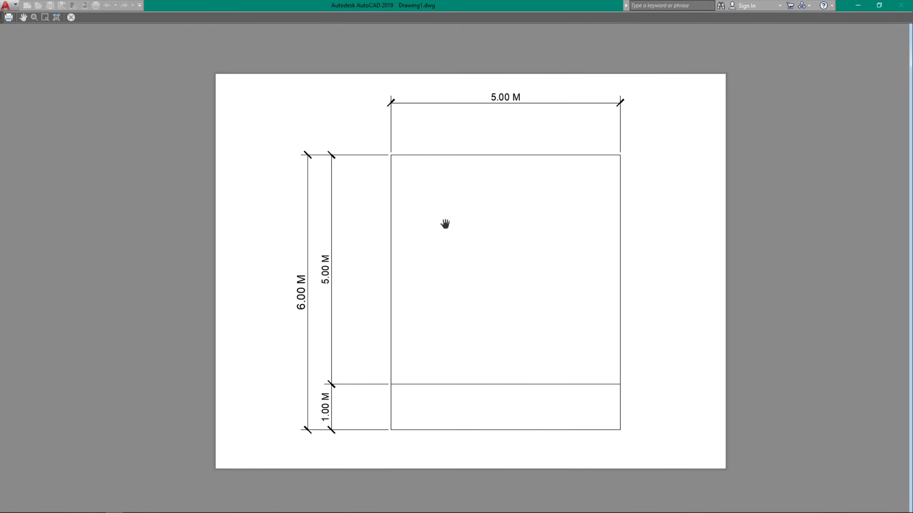
{"action": "key", "text": "Escape"}
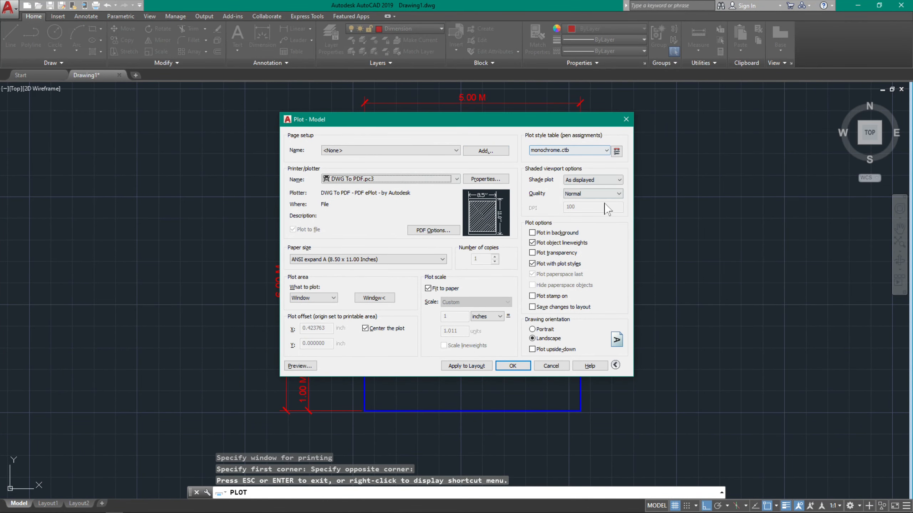
- Plot the drawing to a PDF on the Desktop named My first AutoCAD Drawing
{"action": "left_click", "coordinate": [510, 366]}
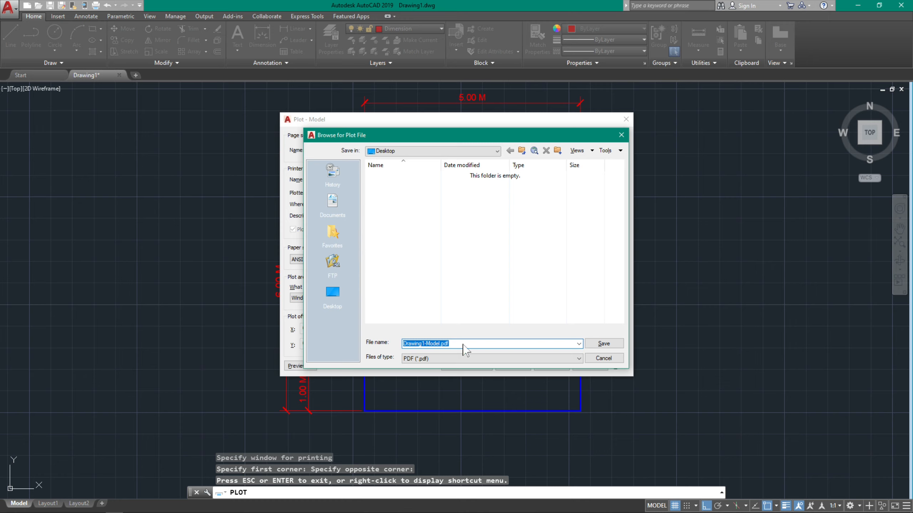
{"action": "type", "text": "My first AutoCAD Drawing"}
{"action": "left_click", "coordinate": [603, 343]}
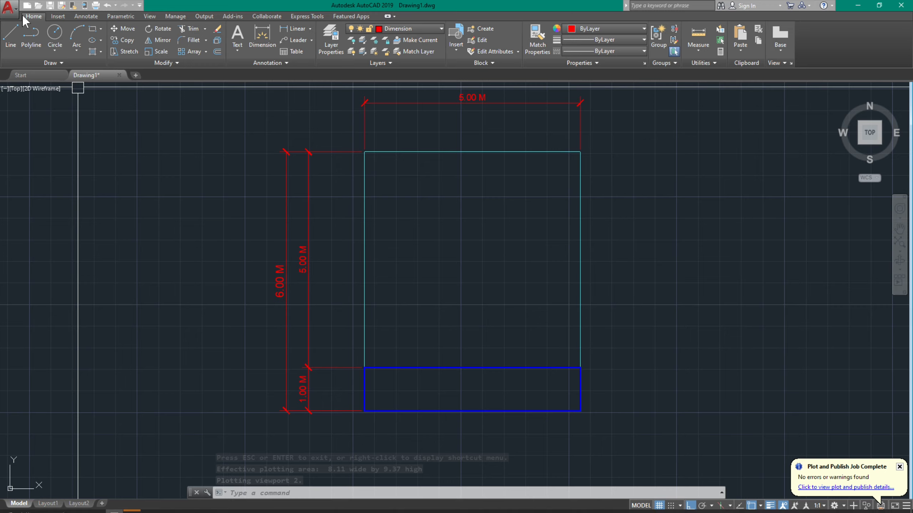
- Exit the program, choosing to save the changes, and name the drawing file My First AutoCAD Drawing in Documents
{"action": "left_click", "coordinate": [10, 7]}
{"action": "left_click", "coordinate": [435, 147]}
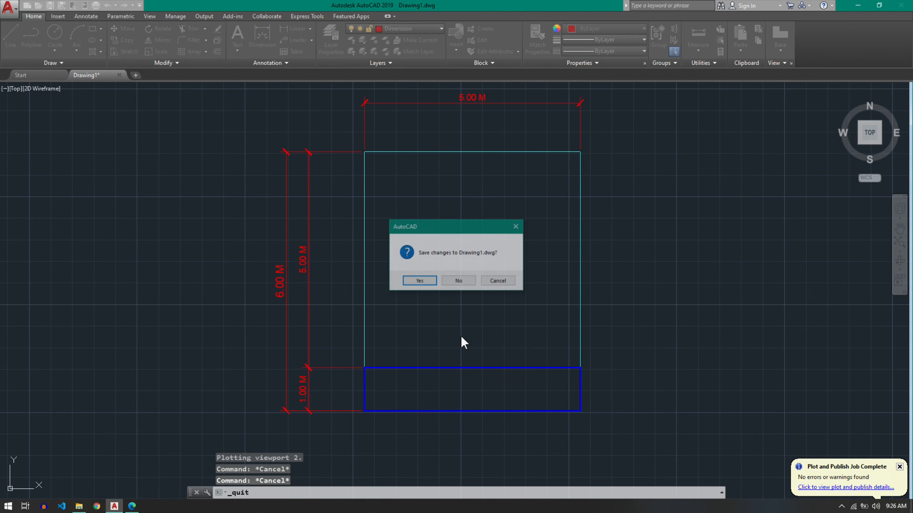
{"action": "left_click", "coordinate": [419, 282]}
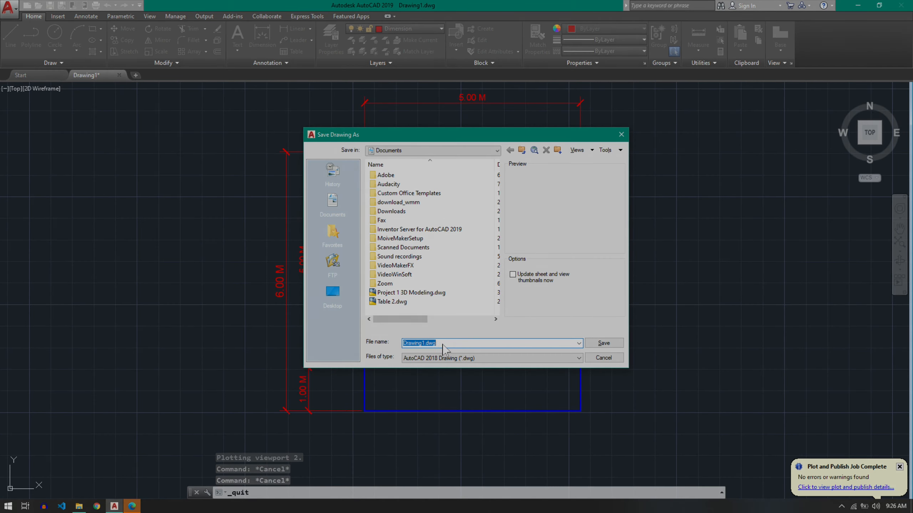
{"action": "type", "text": "My First AutoCAD D"}
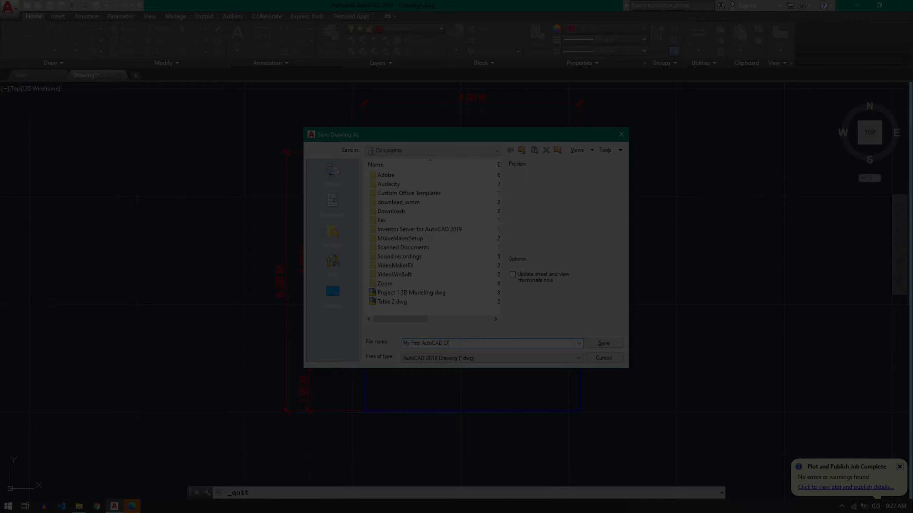
{"action": "type", "text": "g"}
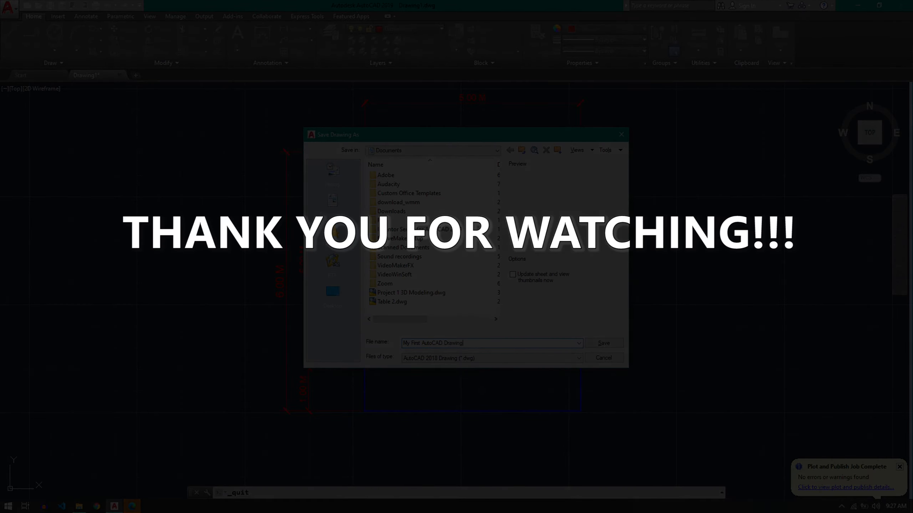